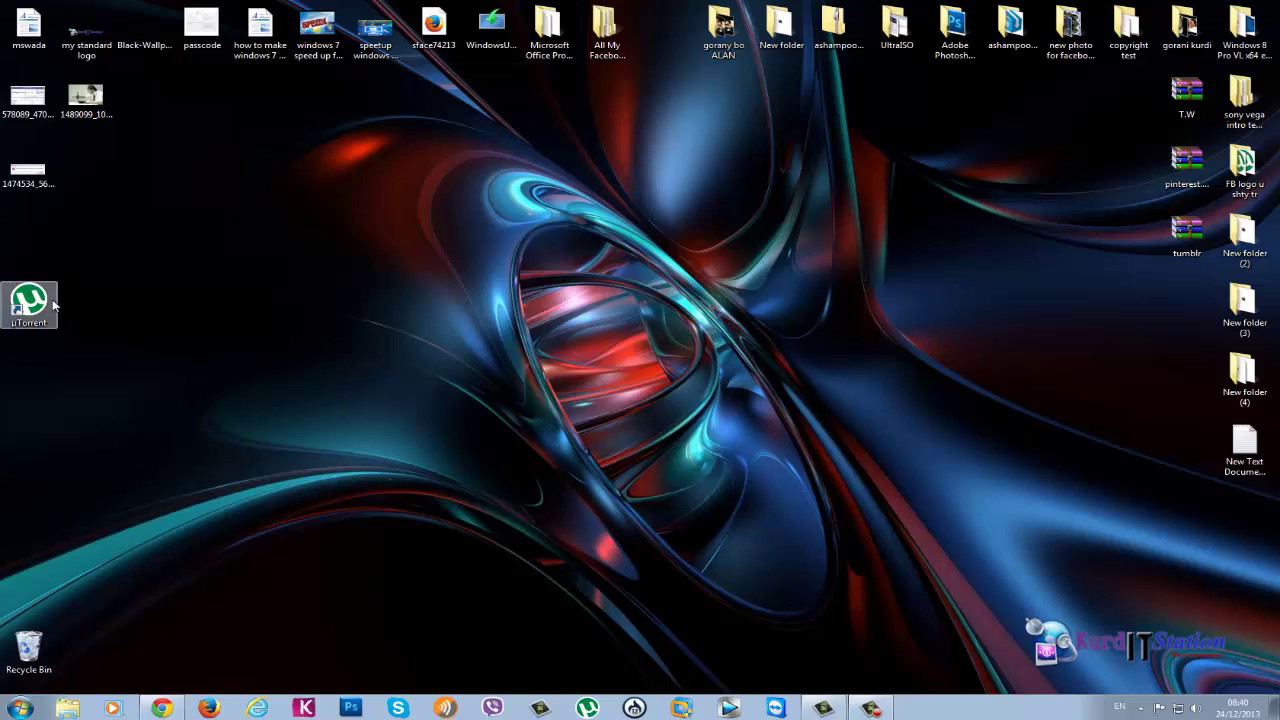
pyautogui.click(40, 303)
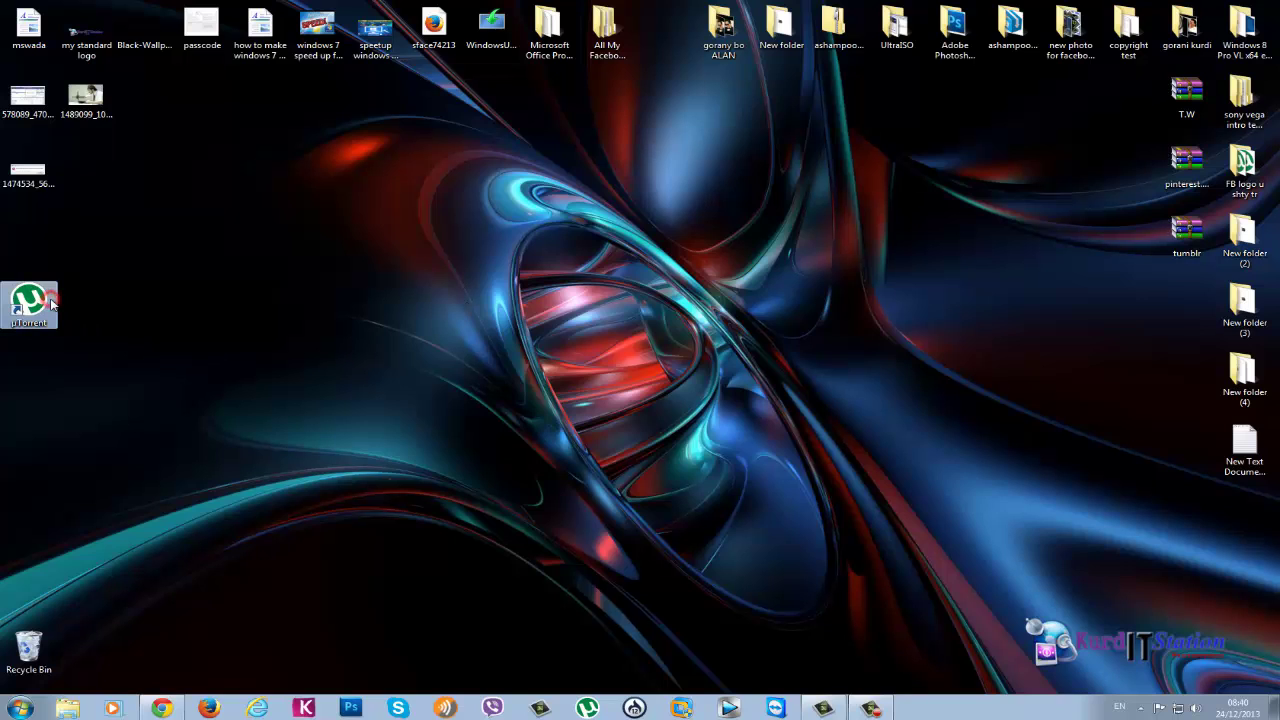
pyautogui.rightClick(541, 286)
pyautogui.click(580, 334)
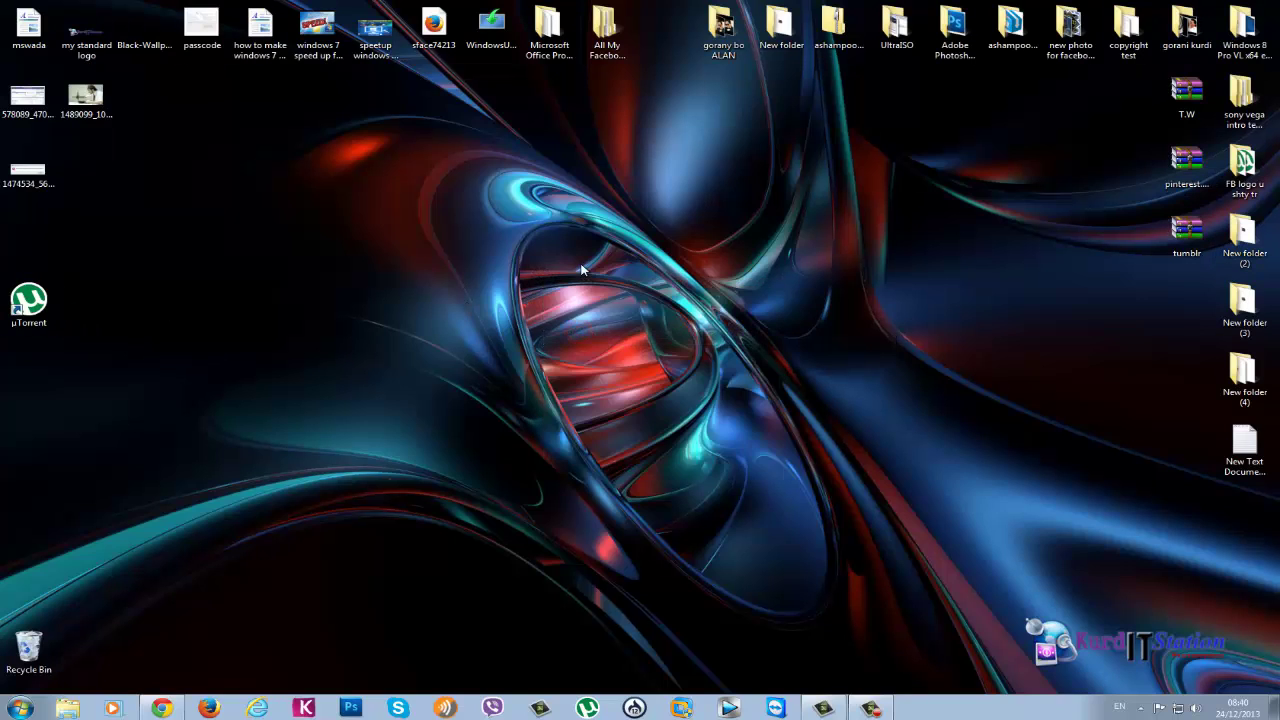
pyautogui.rightClick(581, 265)
pyautogui.click(620, 321)
pyautogui.rightClick(543, 272)
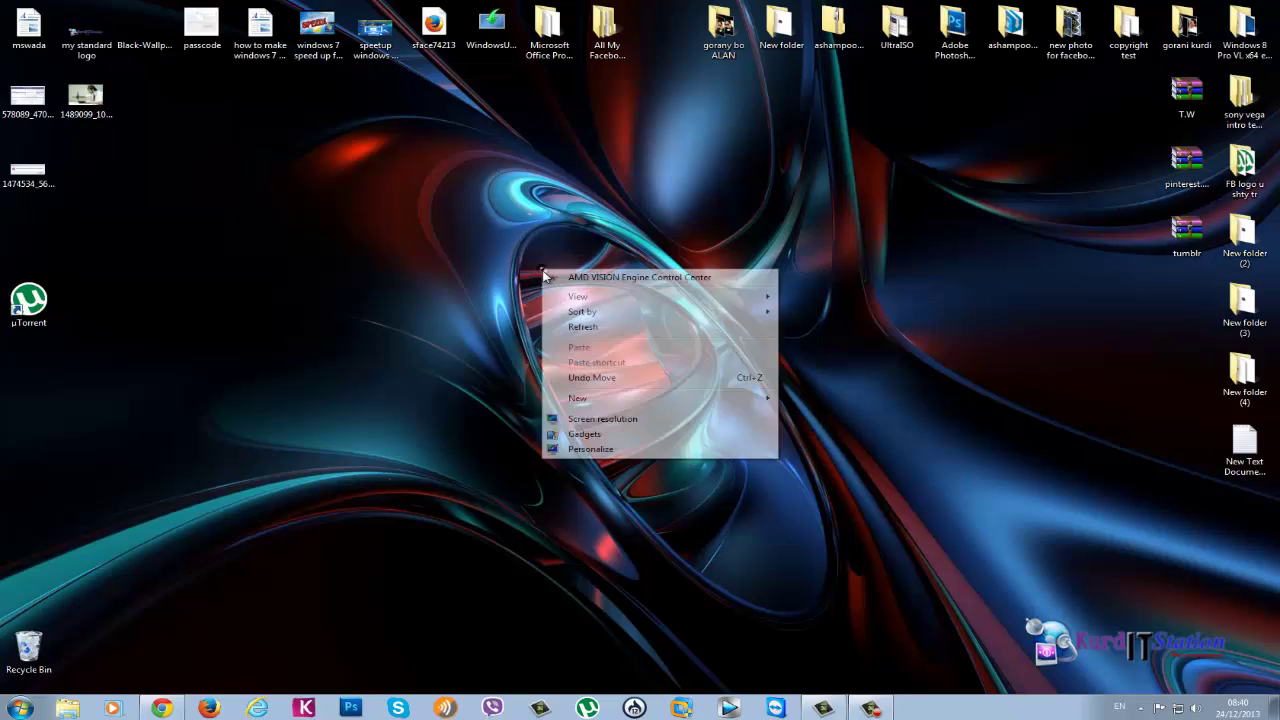
pyautogui.click(583, 330)
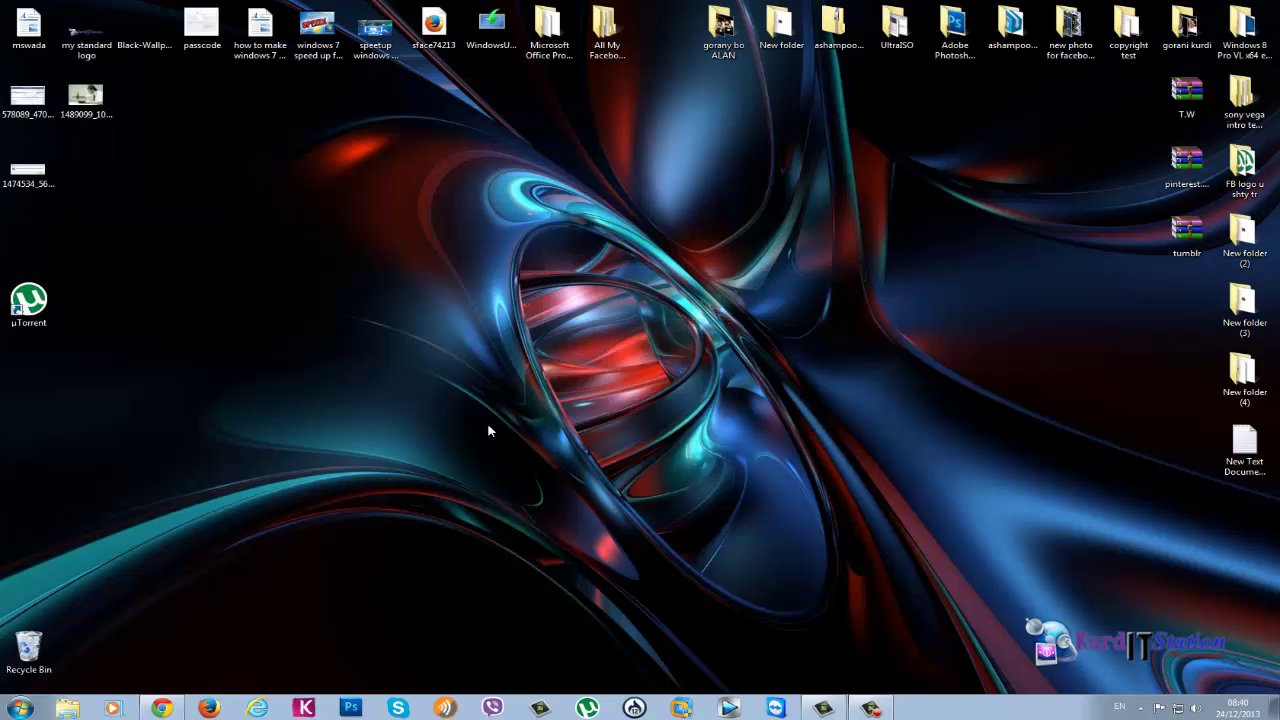
# - Switch to Chrome and examine the Microsoft Office Professional Plus 2010 page on Yeane.Org, including its component list and download links
pyautogui.click(161, 707)
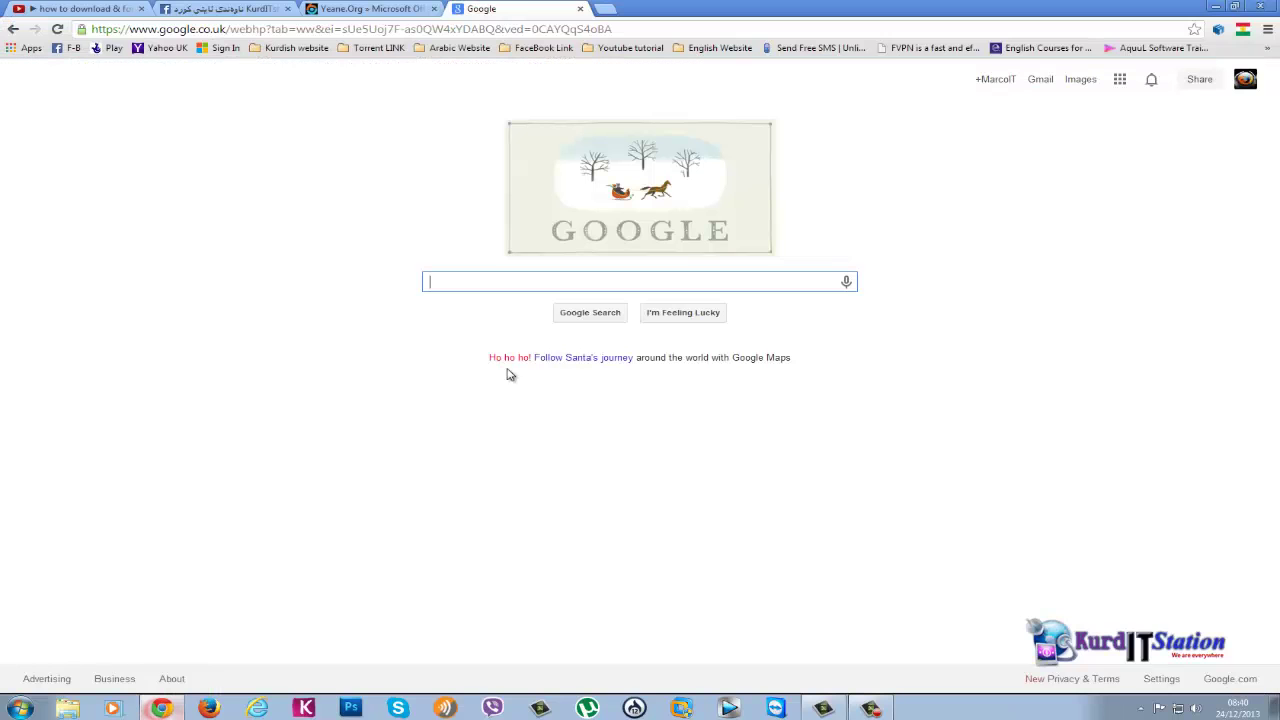
pyautogui.click(366, 8)
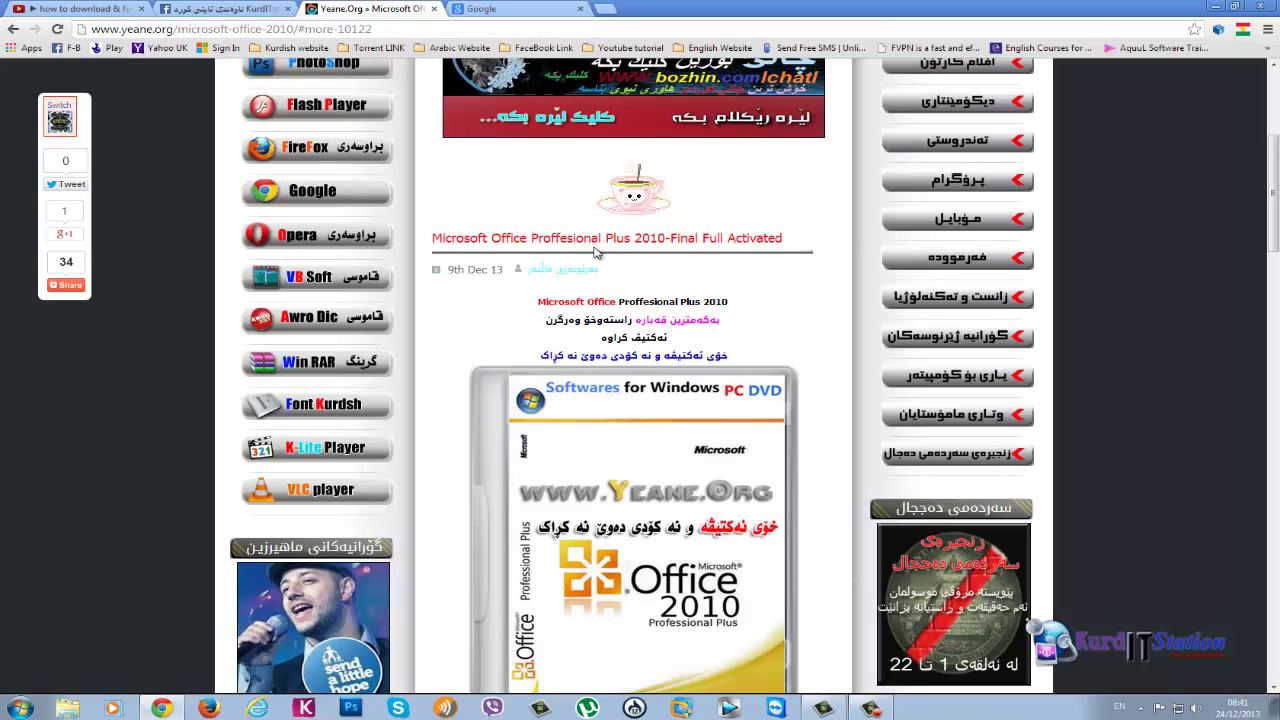
pyautogui.scroll(5, 596, 253)
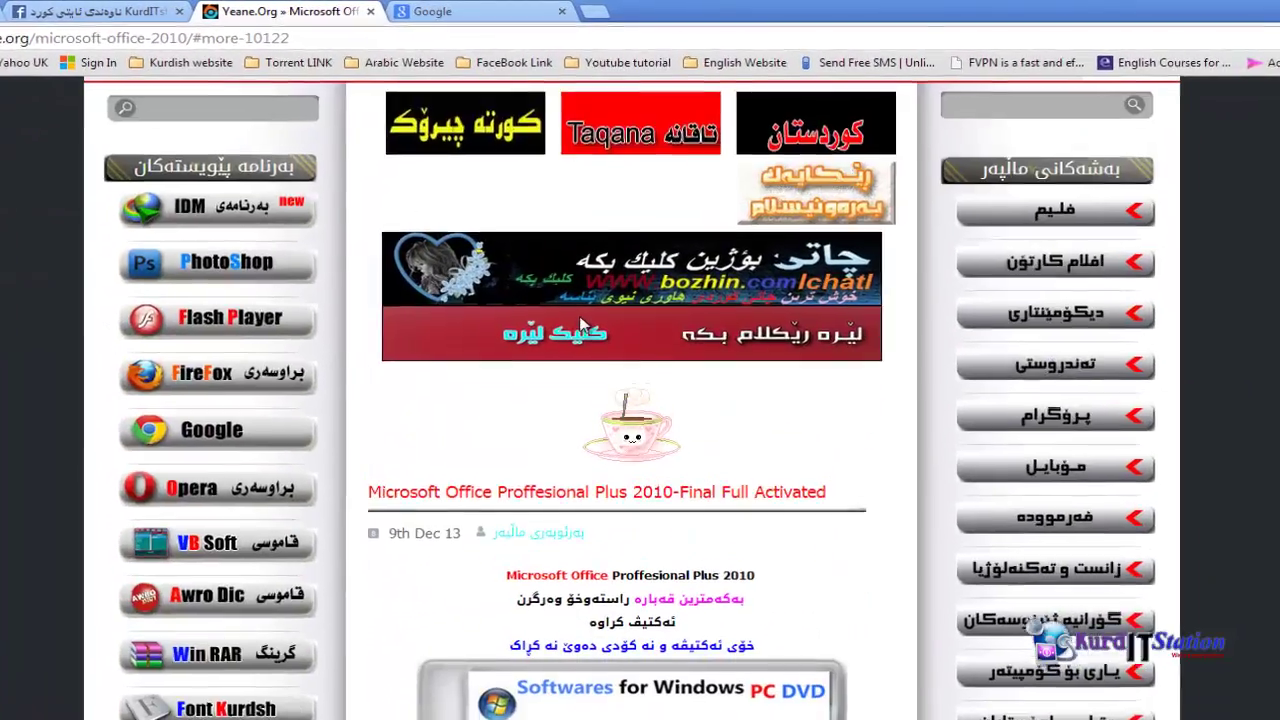
pyautogui.scroll(-3, 580, 322)
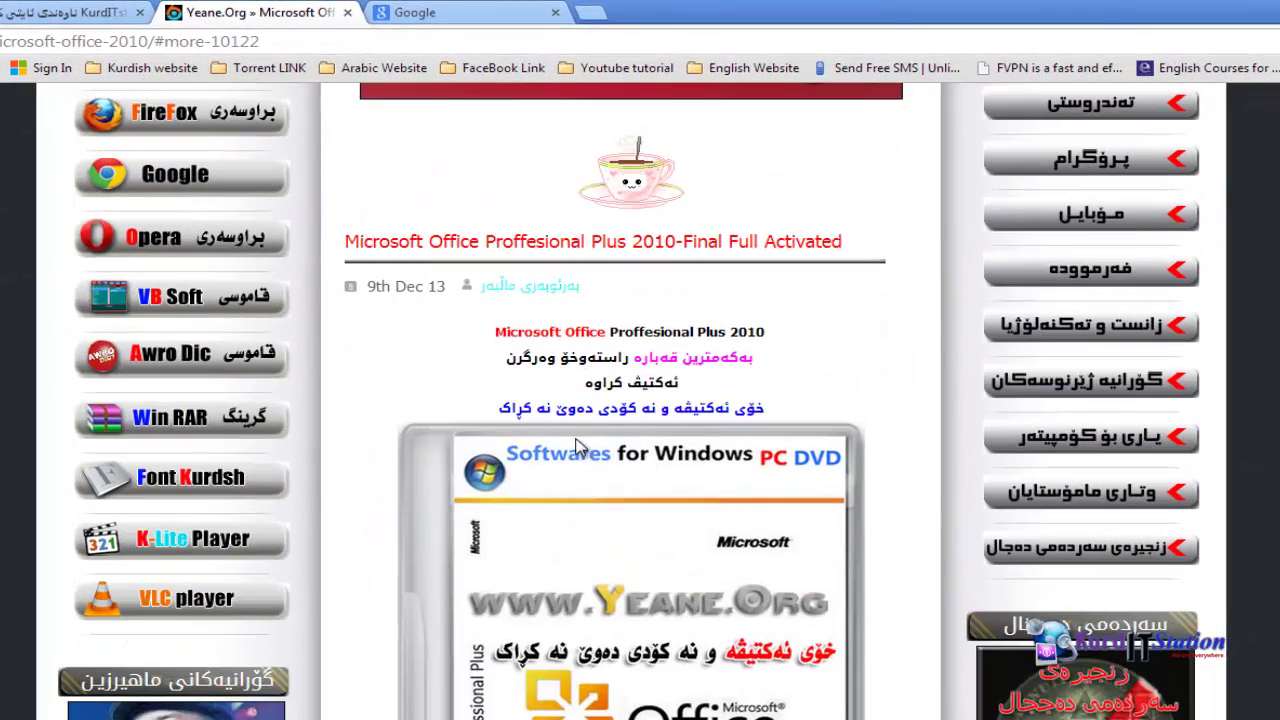
pyautogui.scroll(-3, 578, 445)
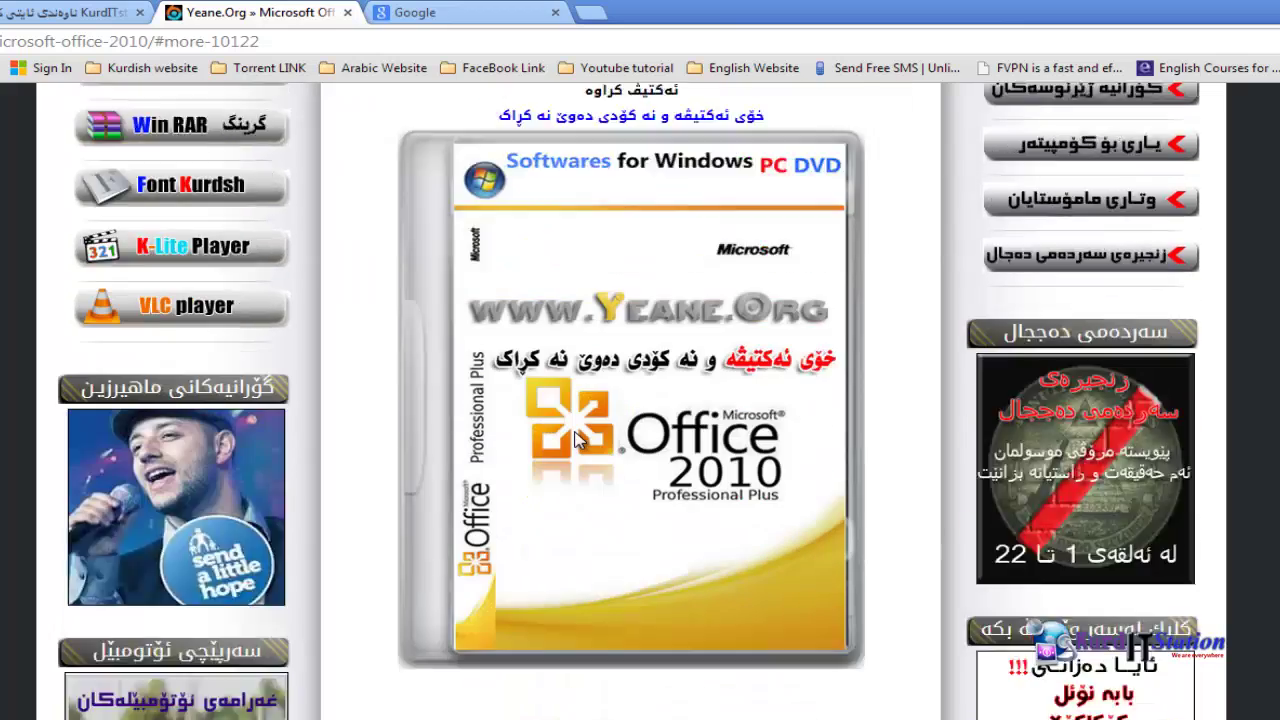
pyautogui.scroll(-6, 578, 440)
pyautogui.scroll(-2, 578, 440)
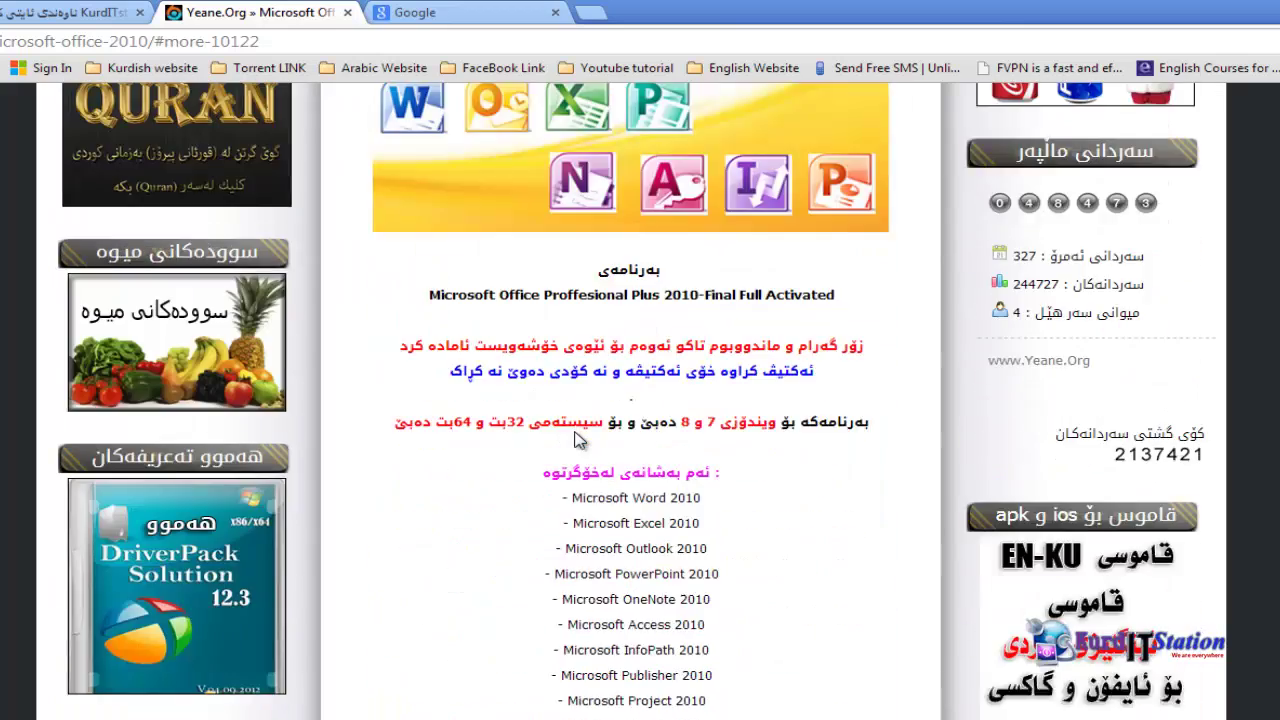
pyautogui.scroll(-3, 580, 440)
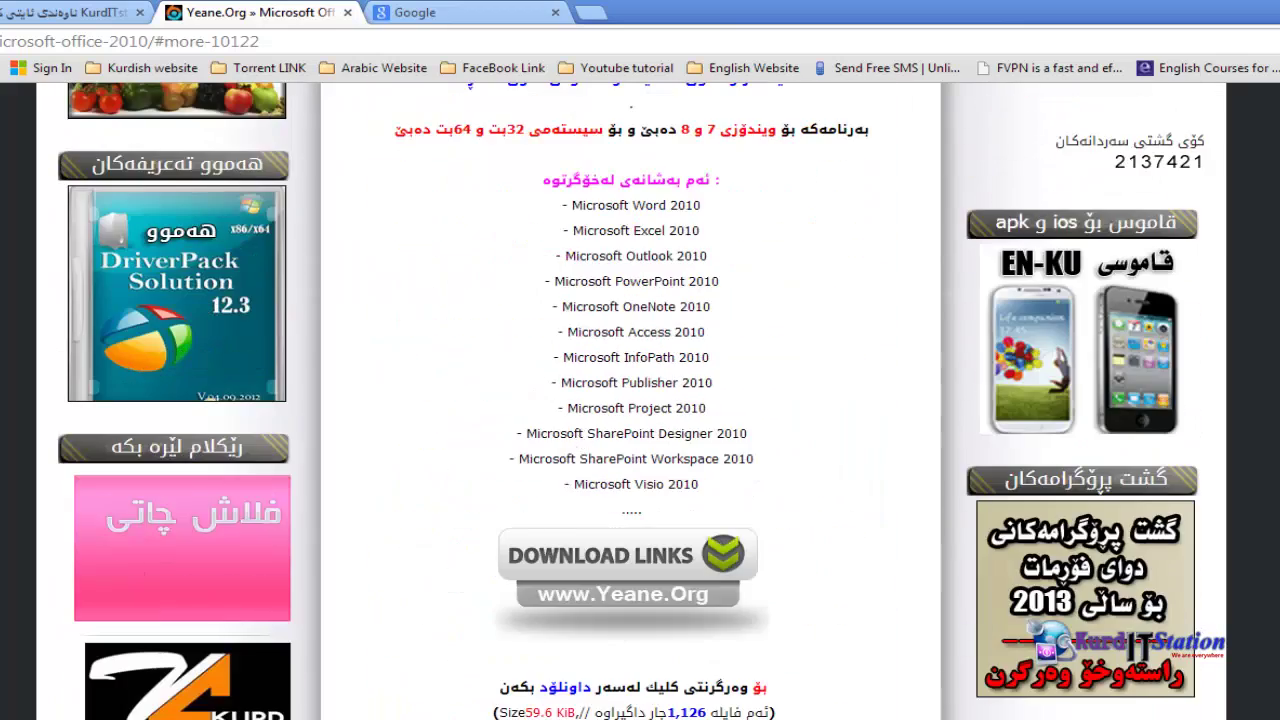
pyautogui.scroll(10, 741, 591)
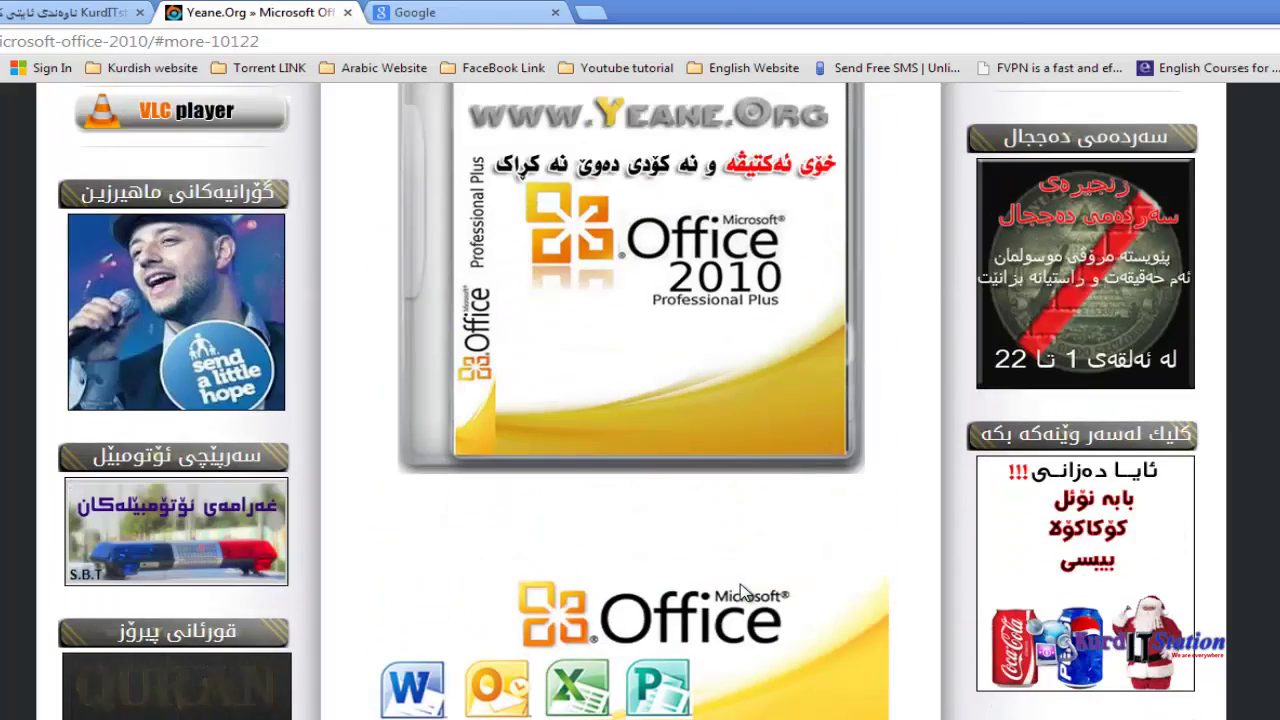
pyautogui.scroll(-8, 741, 591)
pyautogui.scroll(-2, 745, 590)
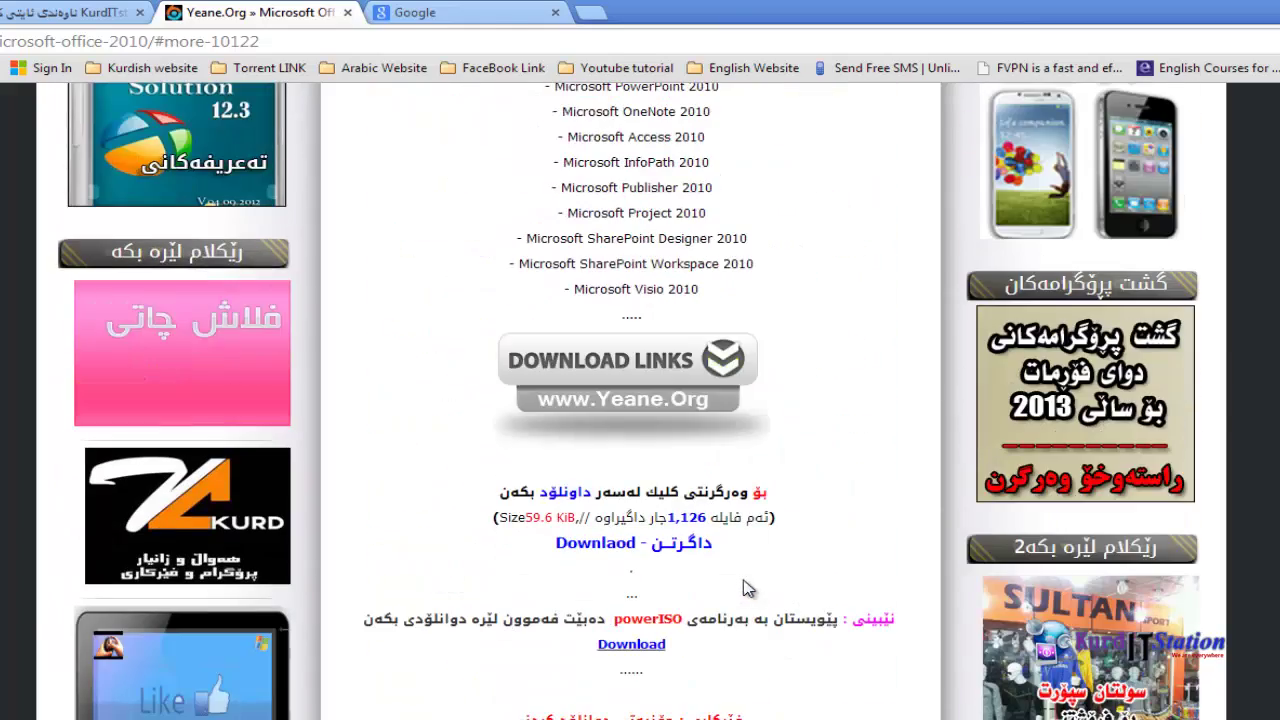
# - Download the Microsoft Office Professional Plus 2010 torrent file to the Desktop and open it
pyautogui.click(643, 553)
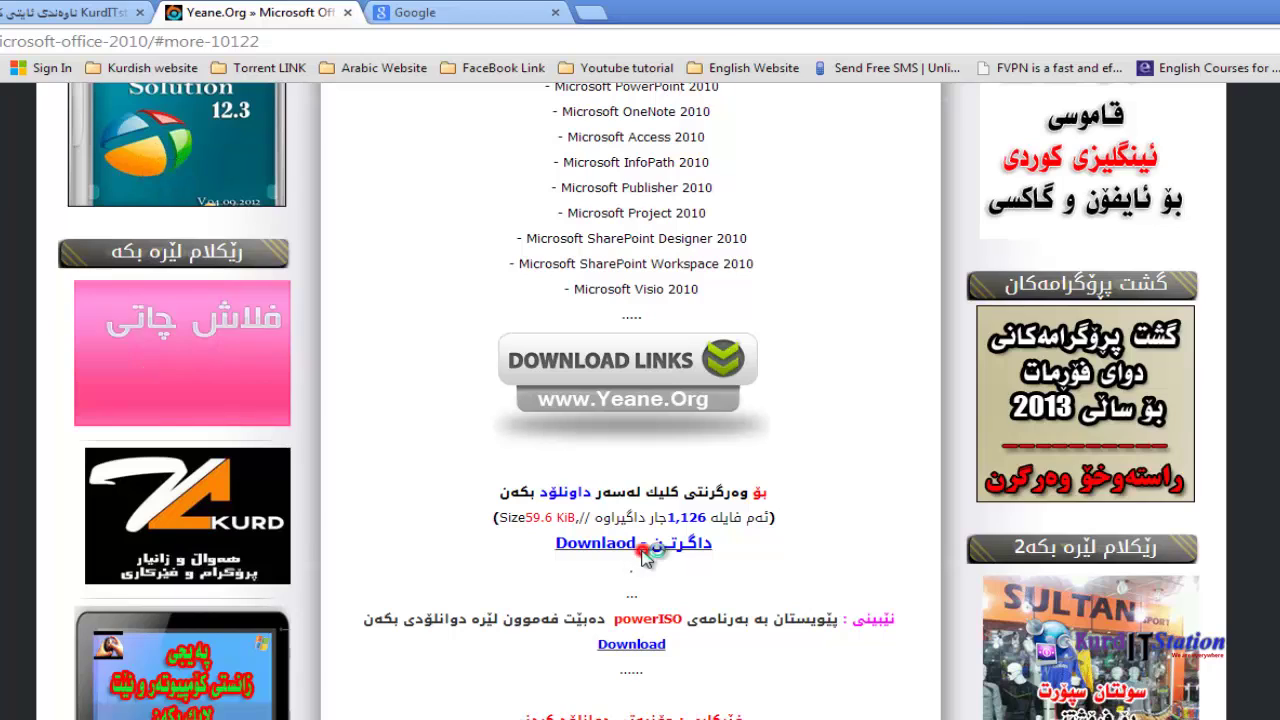
pyautogui.scroll(-2, 643, 558)
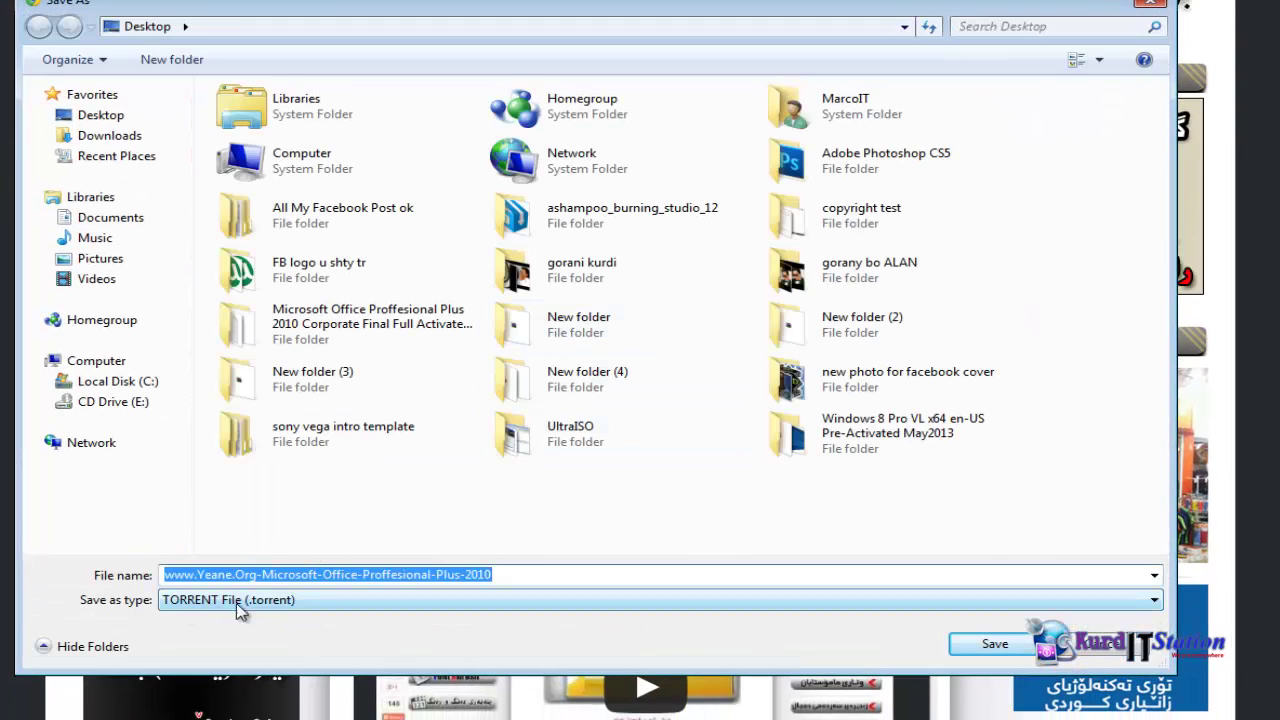
pyautogui.moveTo(510, 8); pyautogui.dragTo(532, 0)
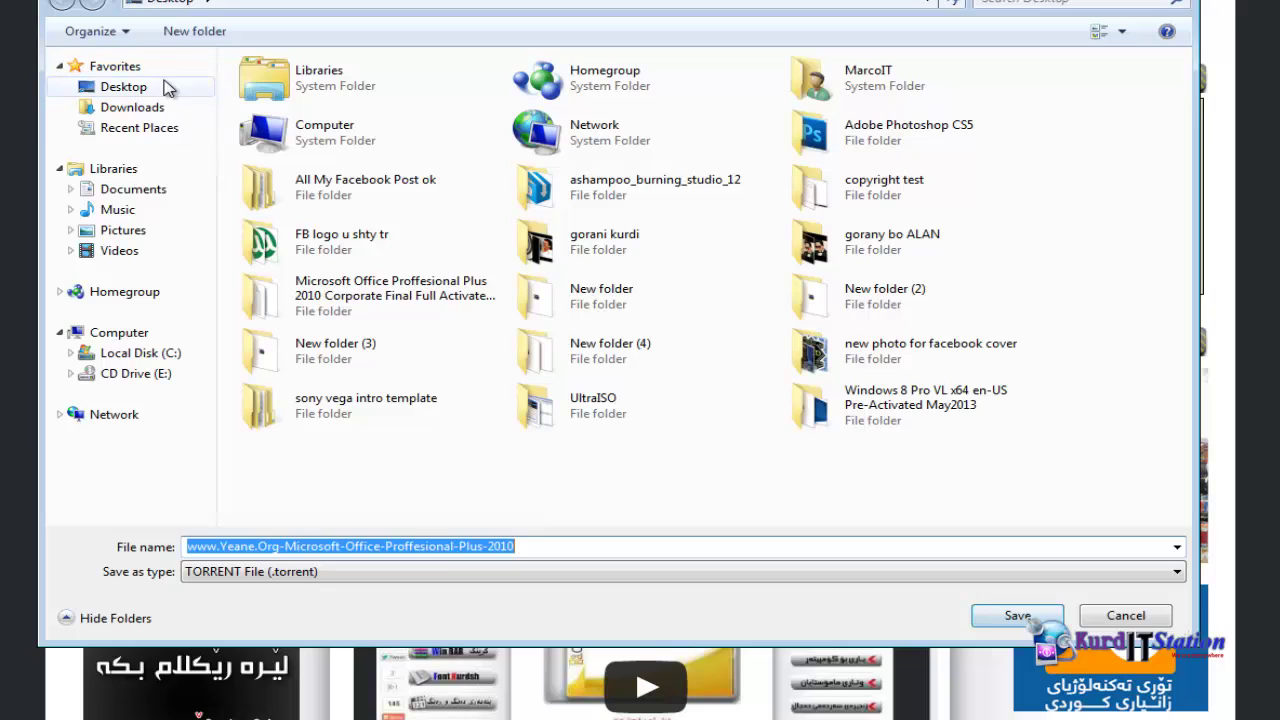
pyautogui.click(124, 87)
pyautogui.click(1000, 620)
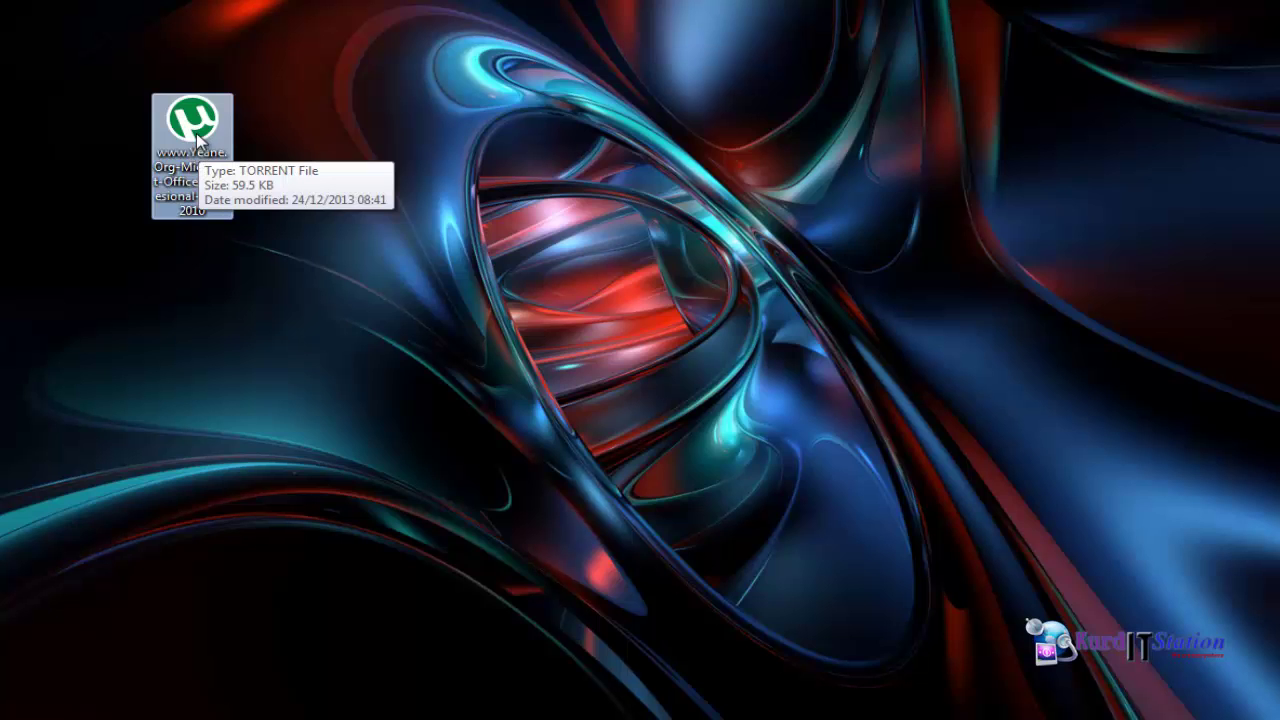
pyautogui.doubleClick(201, 124)
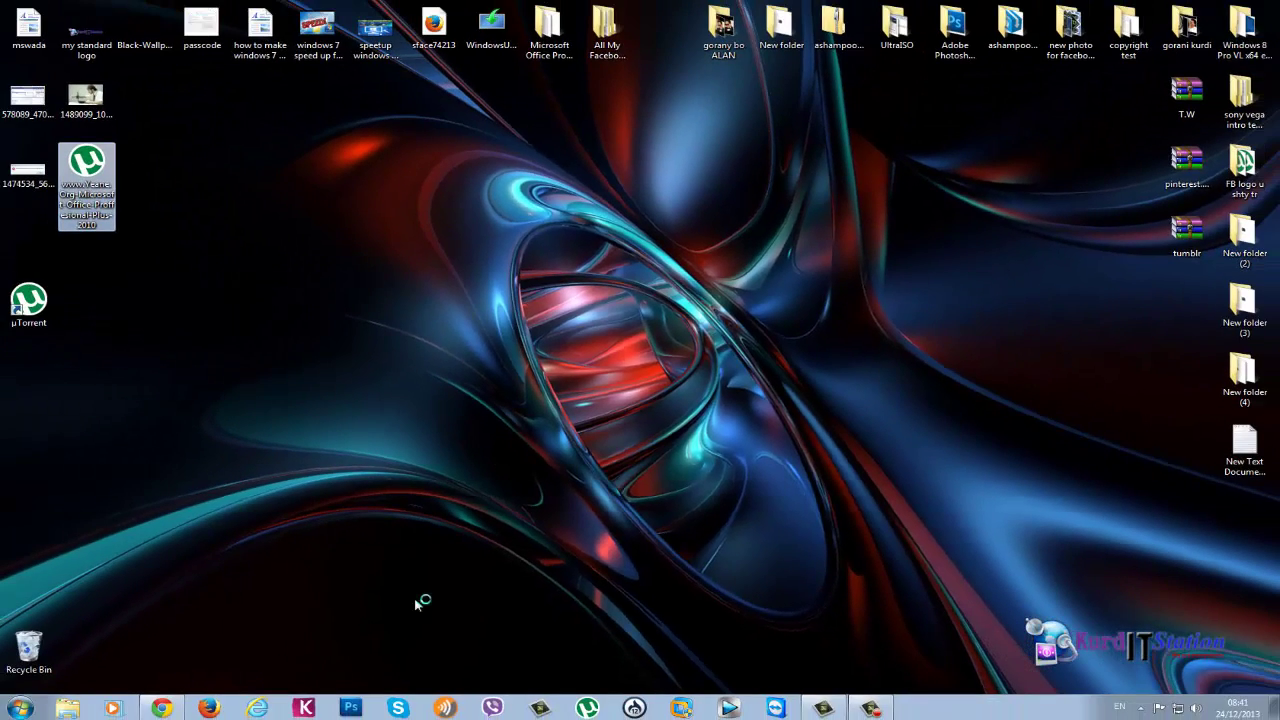
# - Return to Chrome, search Google for utorrent and open the official µTorrent website
pyautogui.moveTo(168, 708)
pyautogui.click(162, 708)
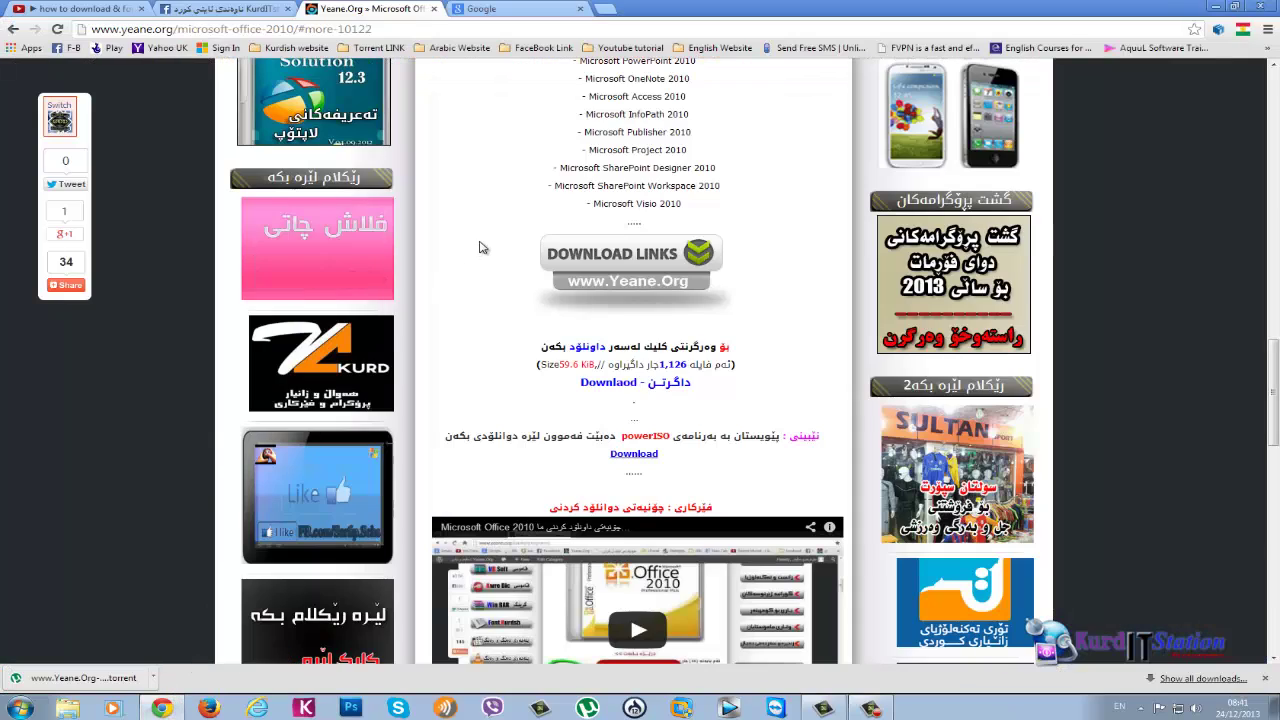
pyautogui.click(507, 8)
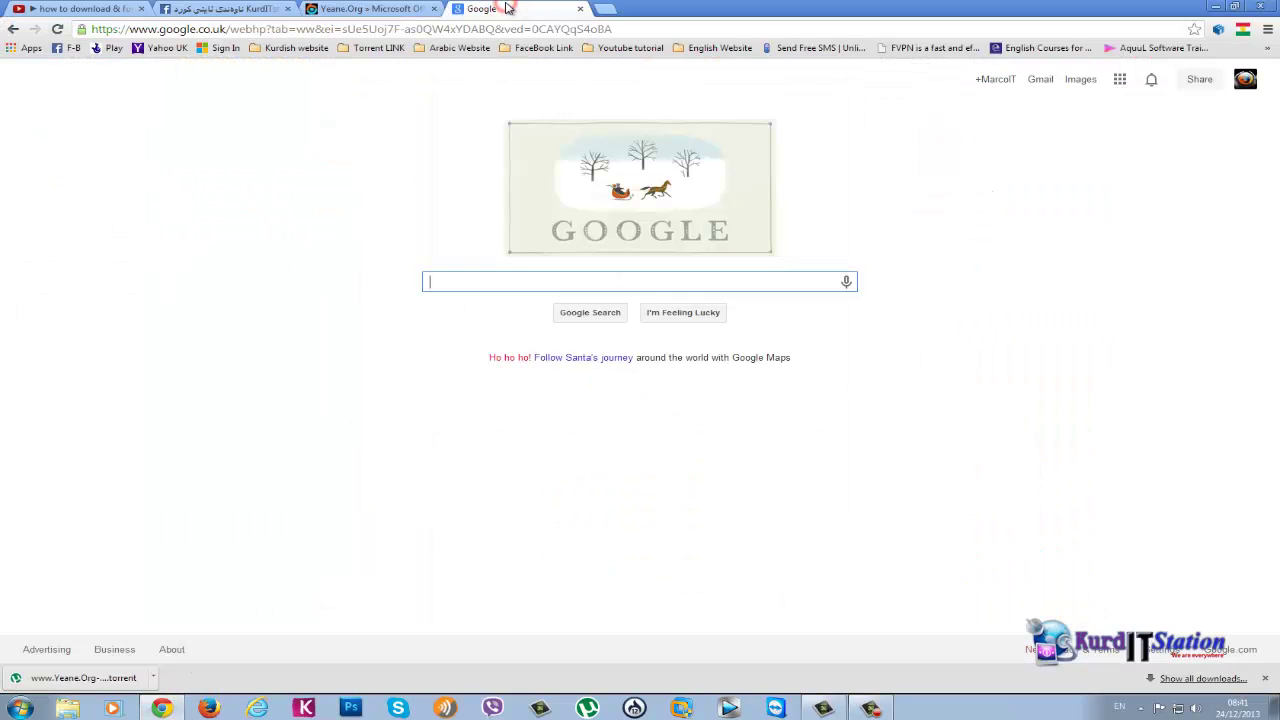
pyautogui.click(1265, 679)
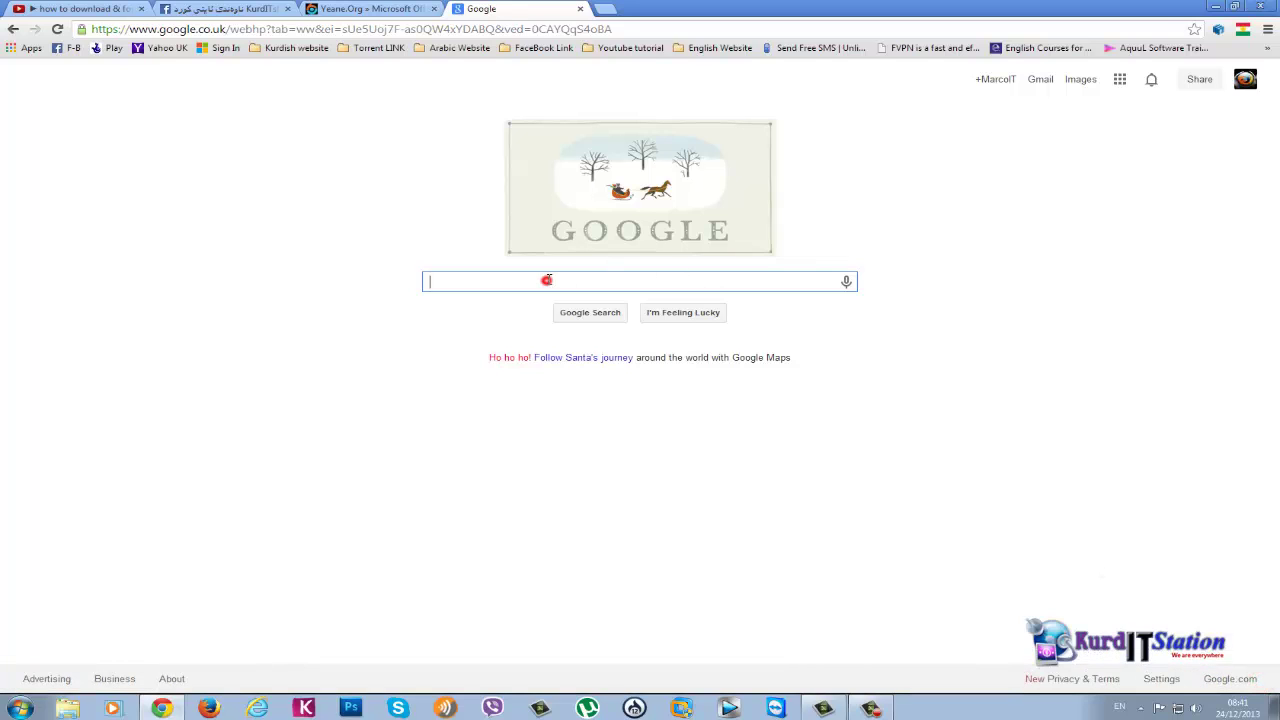
pyautogui.write('u')
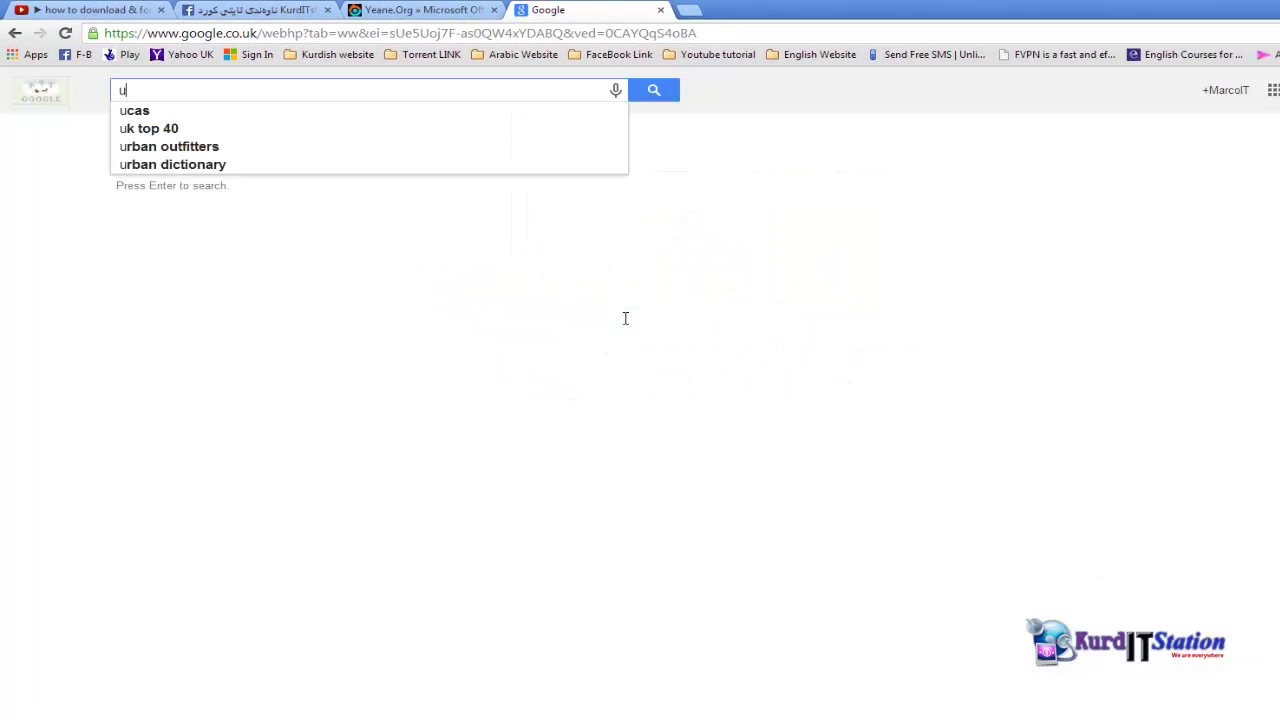
pyautogui.write('torre')
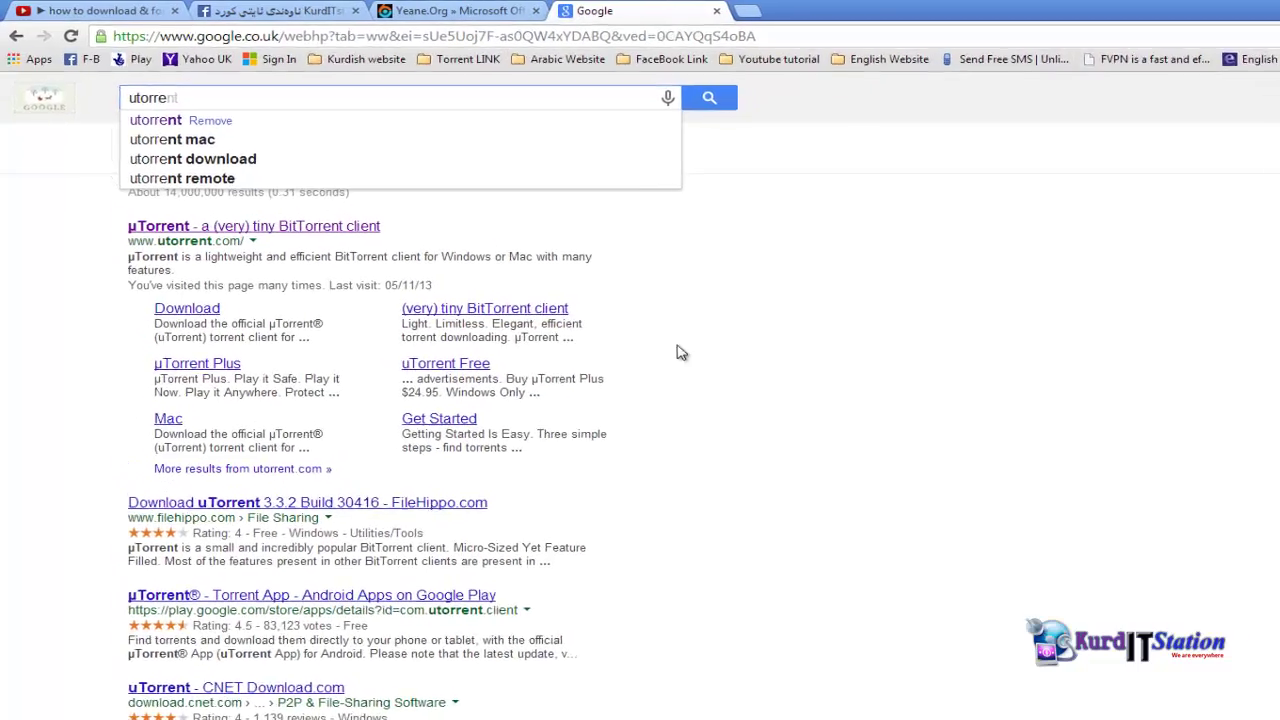
pyautogui.click(262, 226)
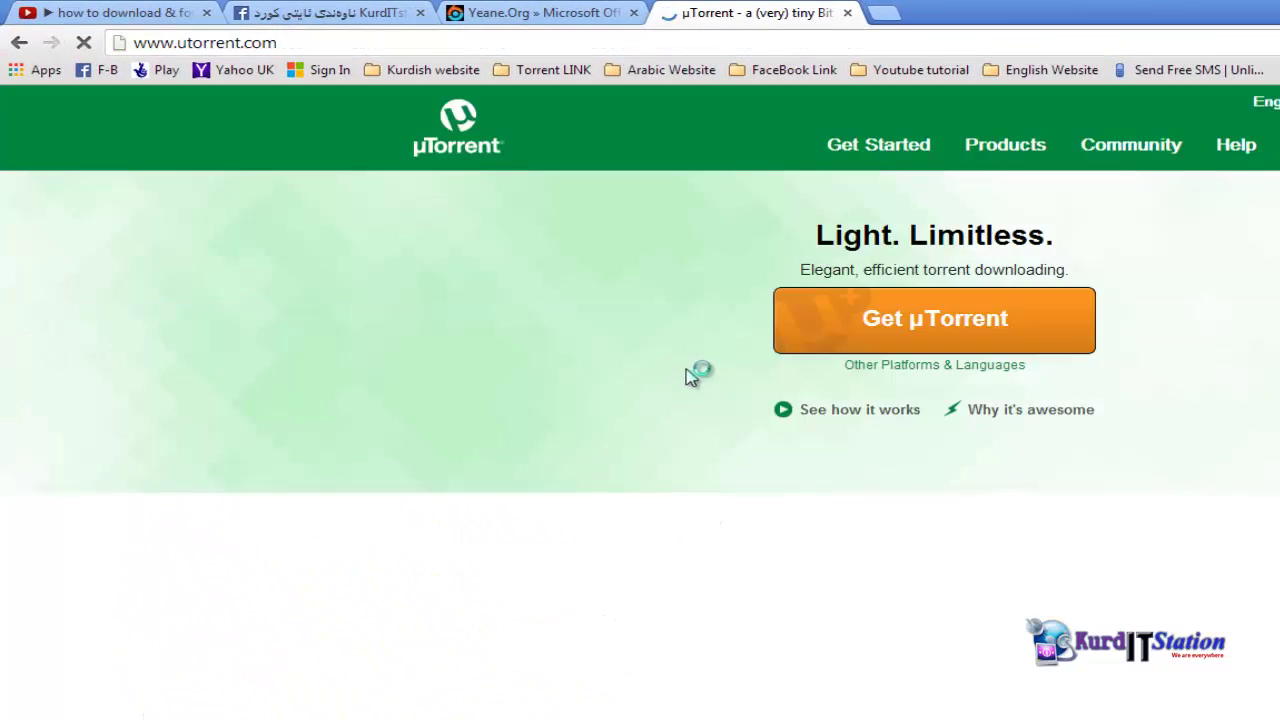
# - Download the free version of µTorrent and save the utorrent installer to the Desktop
pyautogui.click(930, 333)
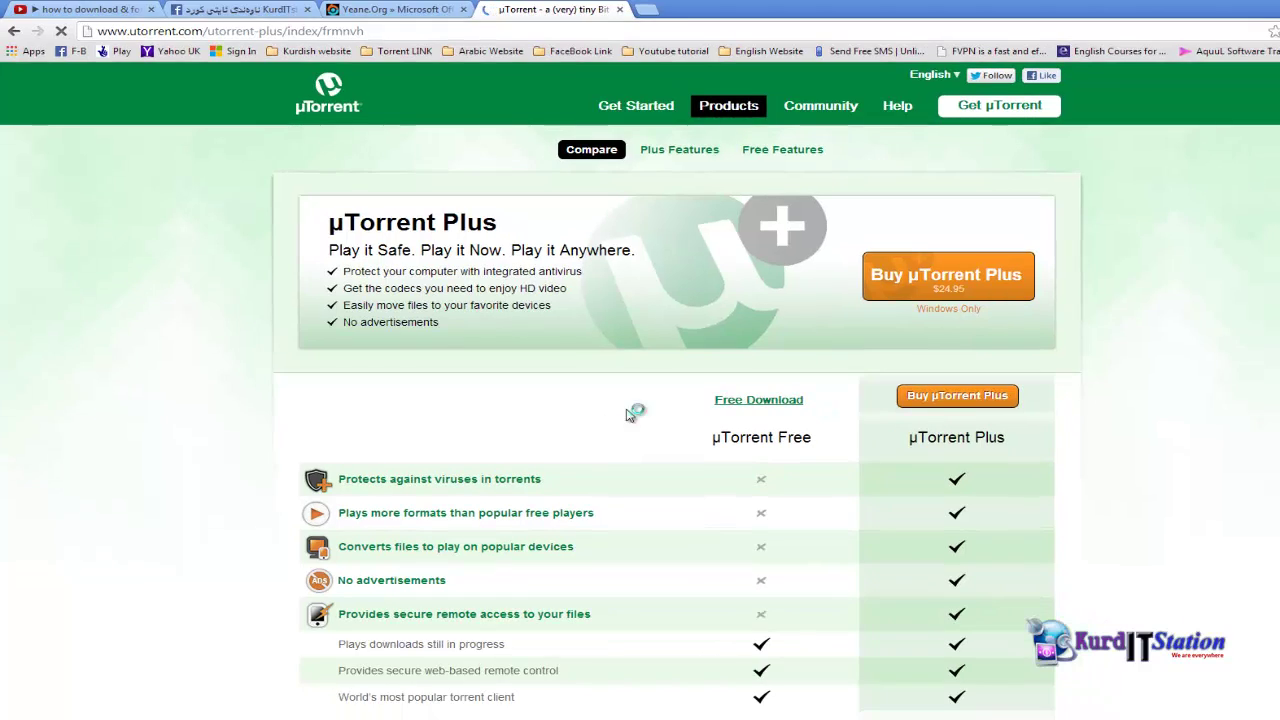
pyautogui.scroll(-1, 645, 373)
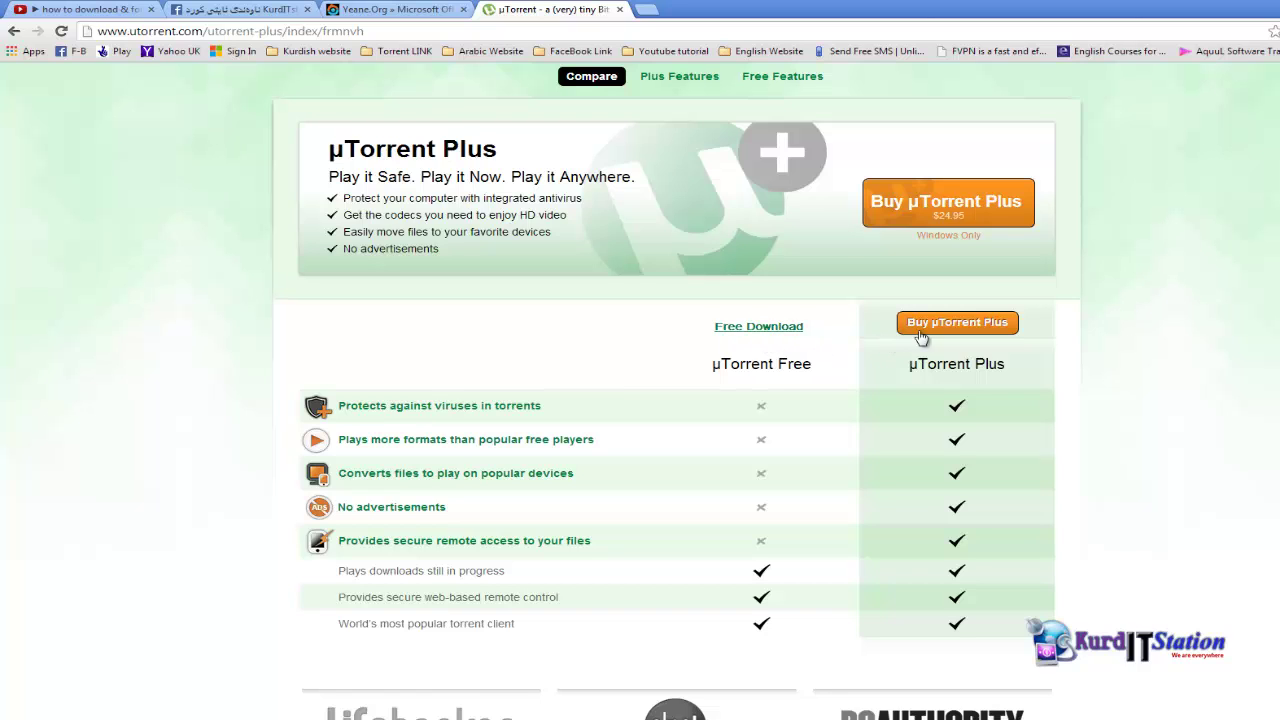
pyautogui.click(757, 326)
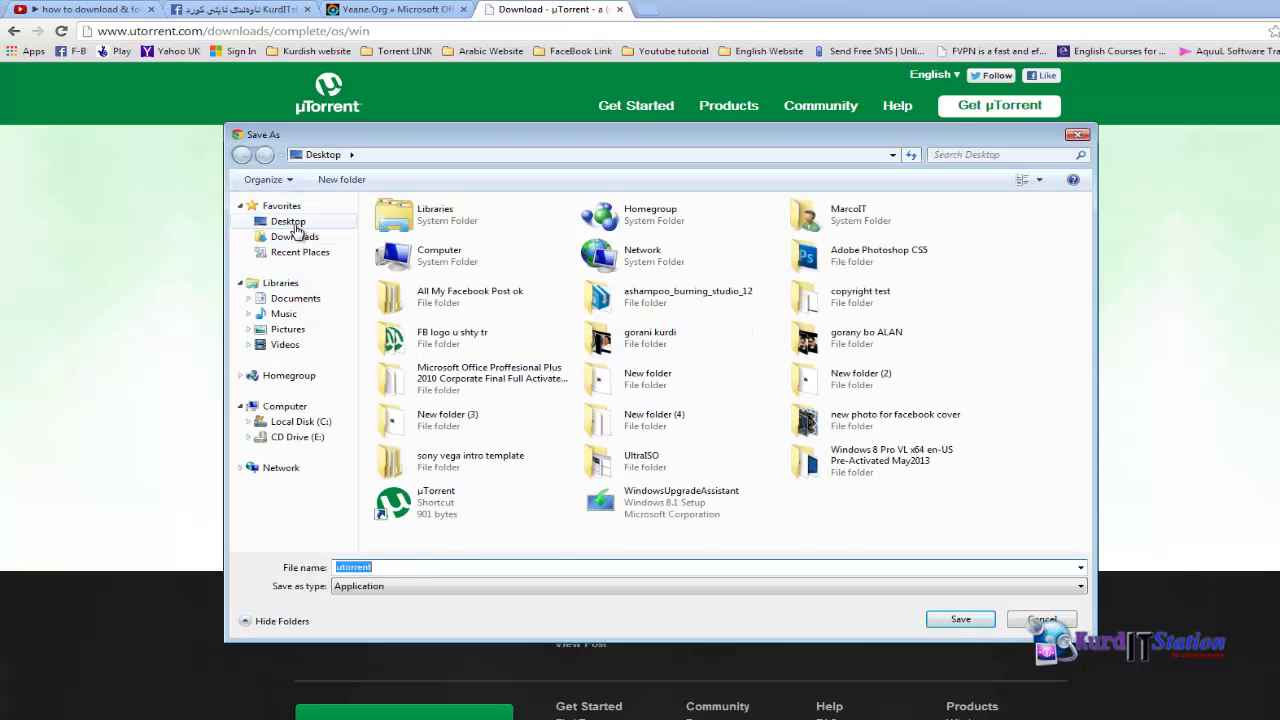
pyautogui.click(289, 222)
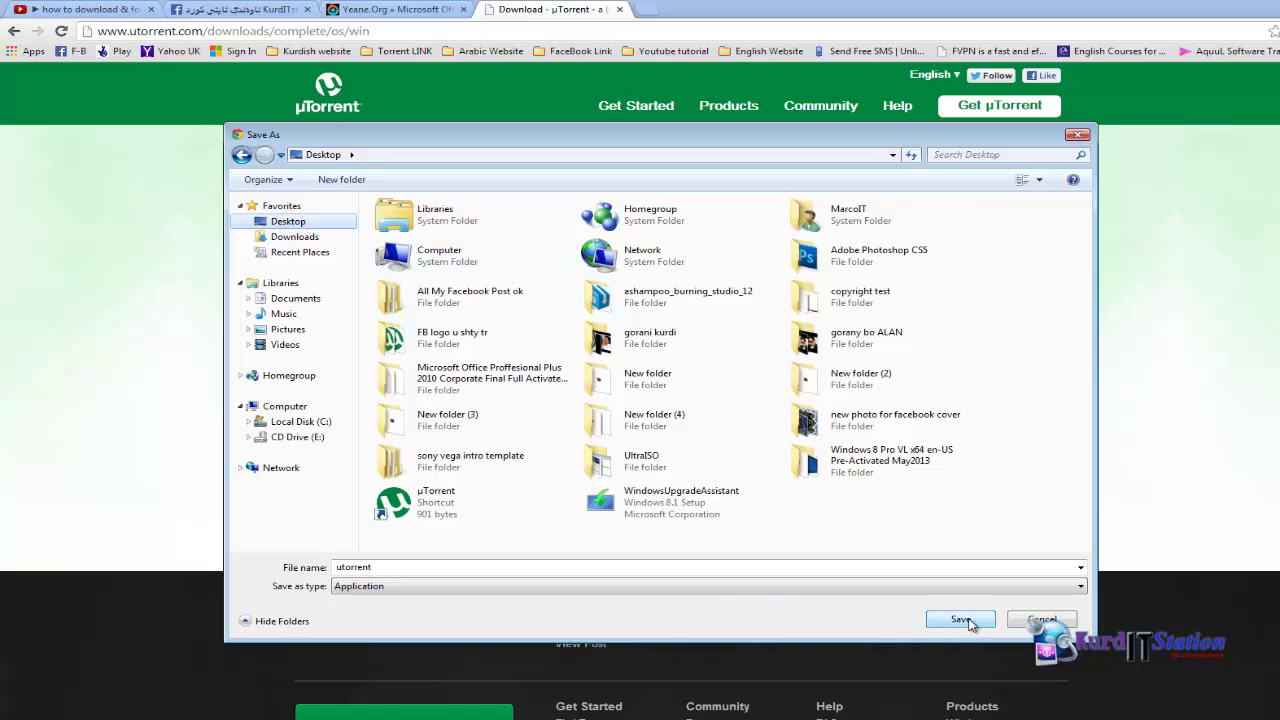
pyautogui.click(962, 621)
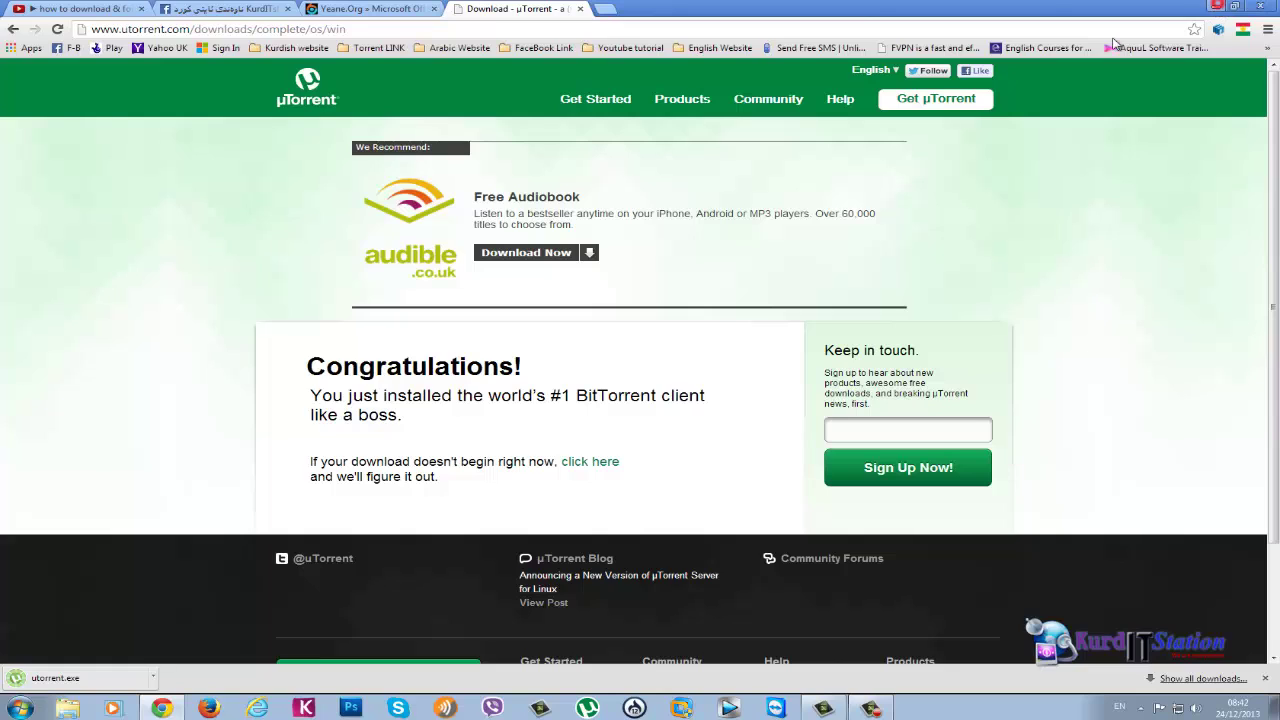
# - Move the utorrent installer to an empty area of the desktop and run it, allowing it past the security warning
pyautogui.click(1218, 5)
pyautogui.moveTo(34, 234); pyautogui.dragTo(508, 279)
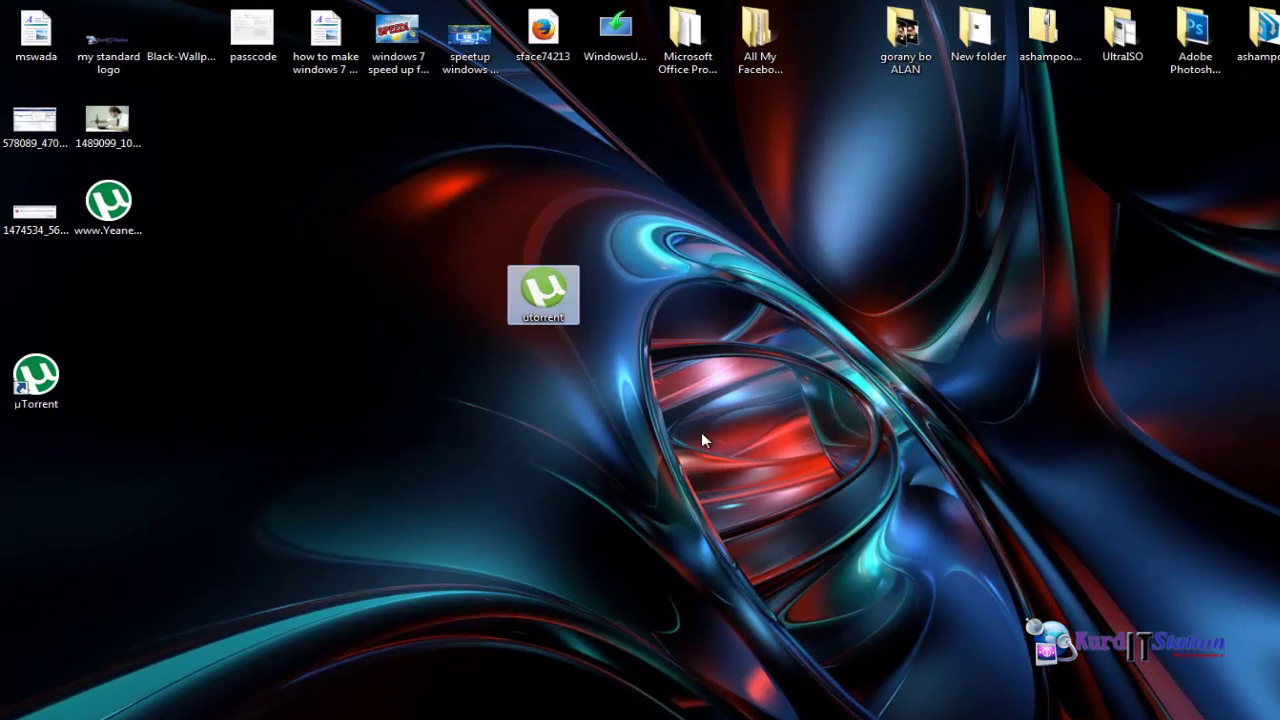
pyautogui.doubleClick(541, 294)
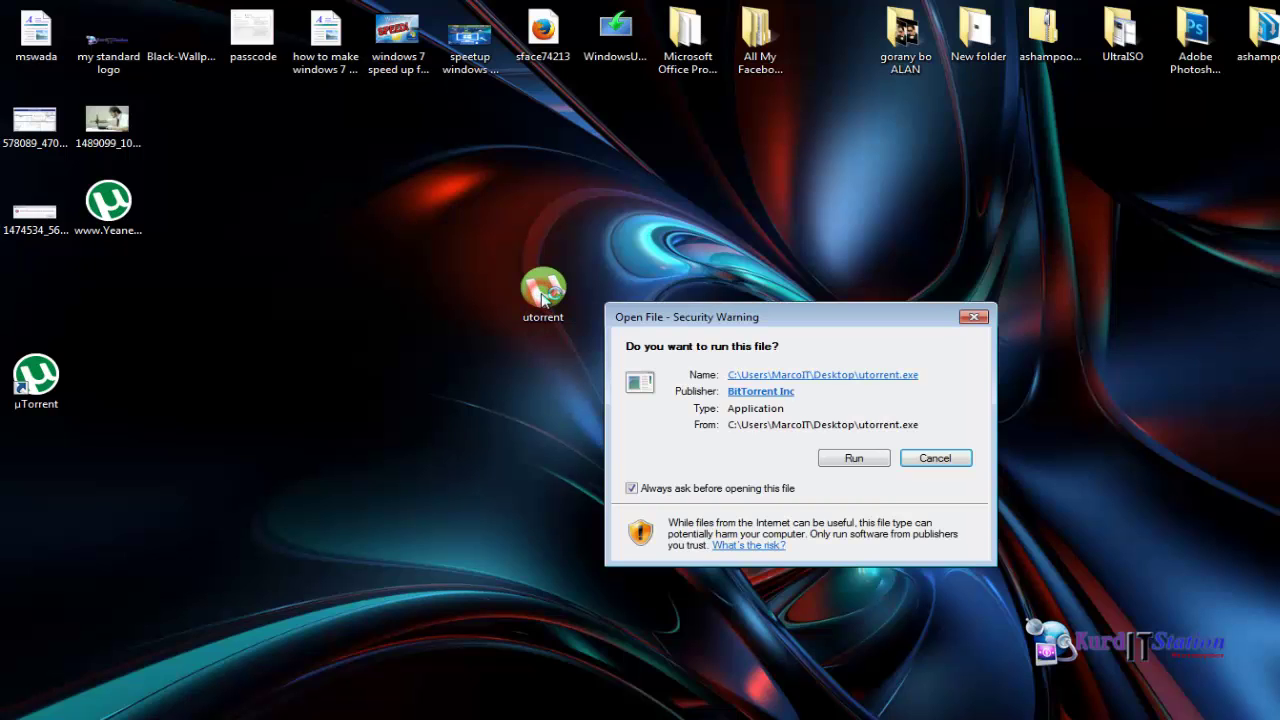
pyautogui.click(856, 460)
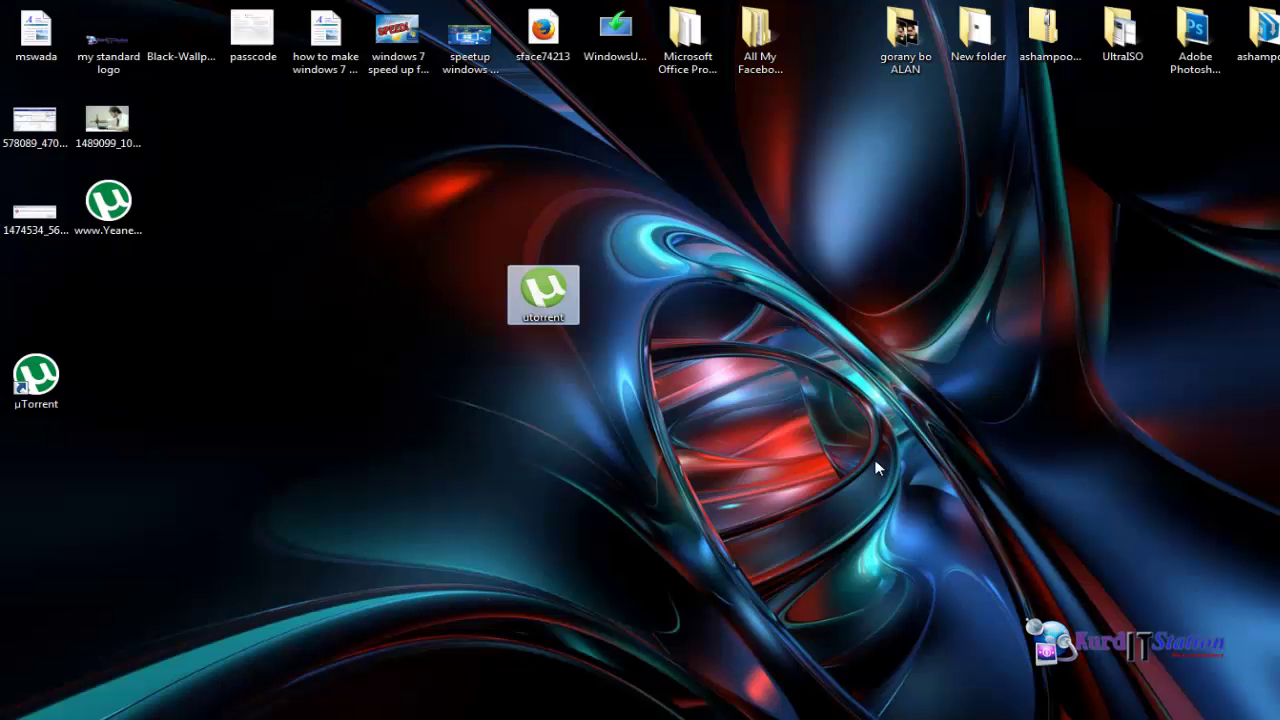
pyautogui.click(876, 467)
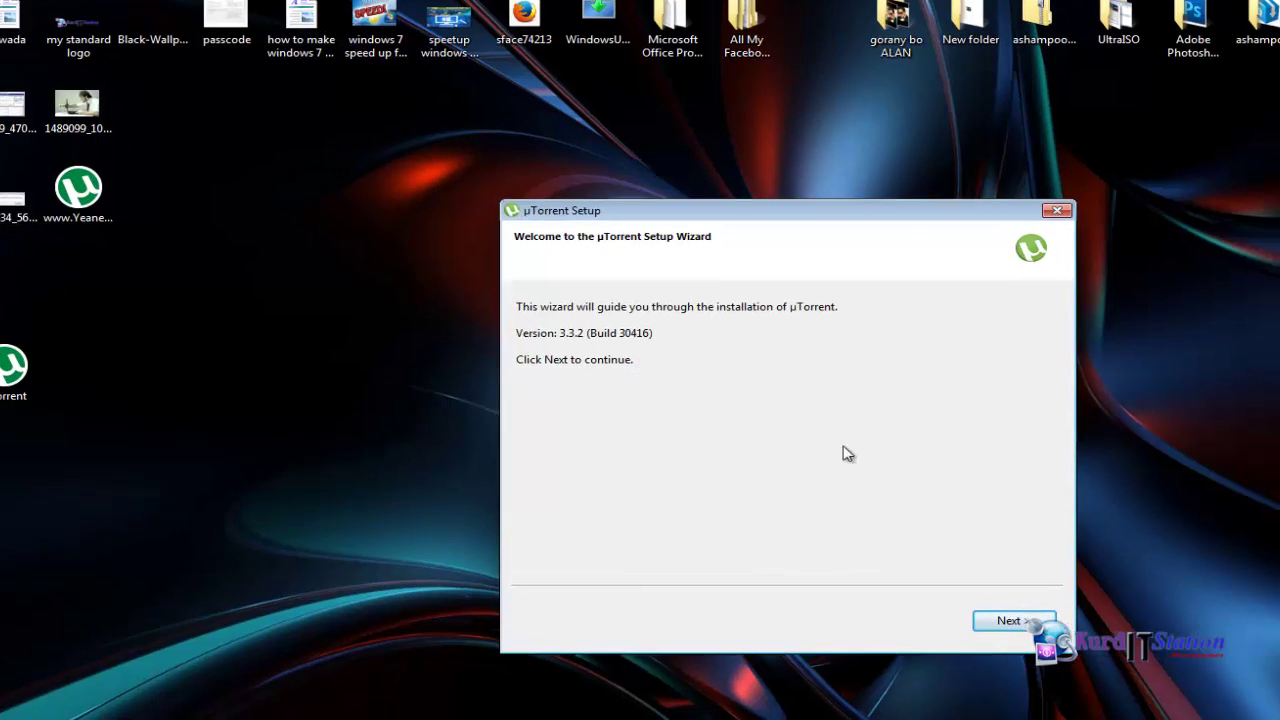
pyautogui.click(818, 228)
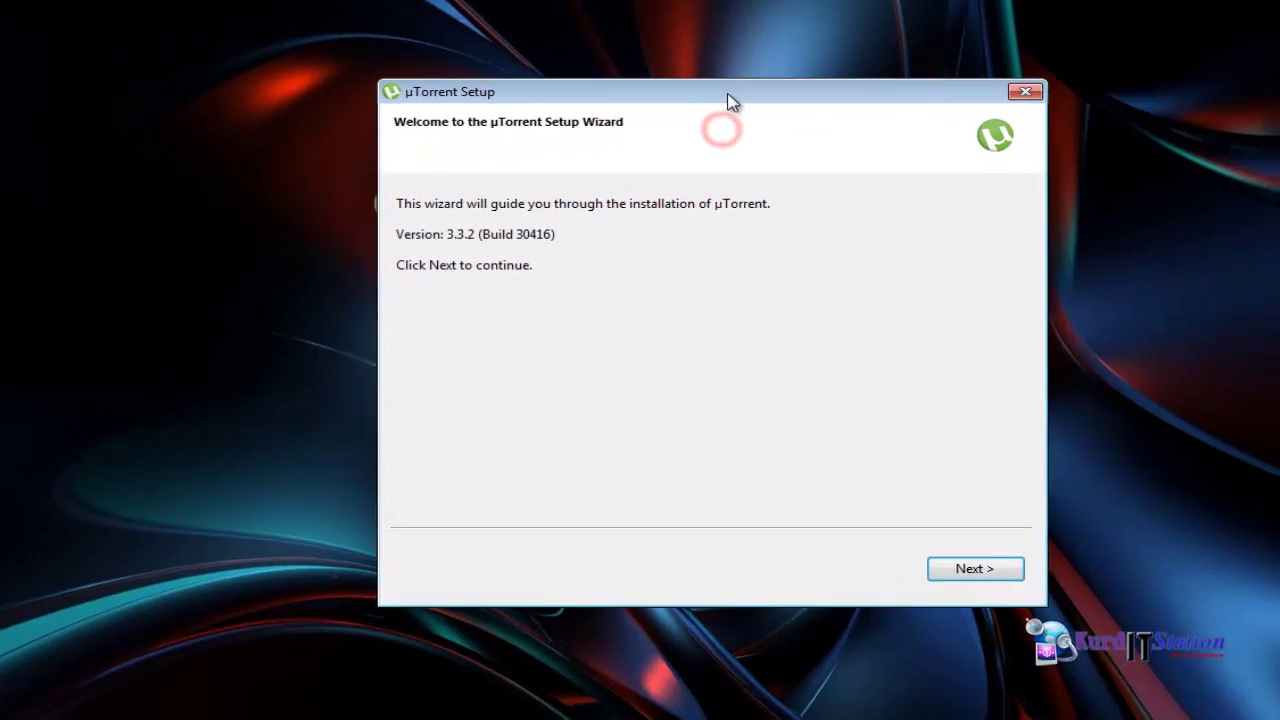
pyautogui.moveTo(729, 100); pyautogui.dragTo(809, 86)
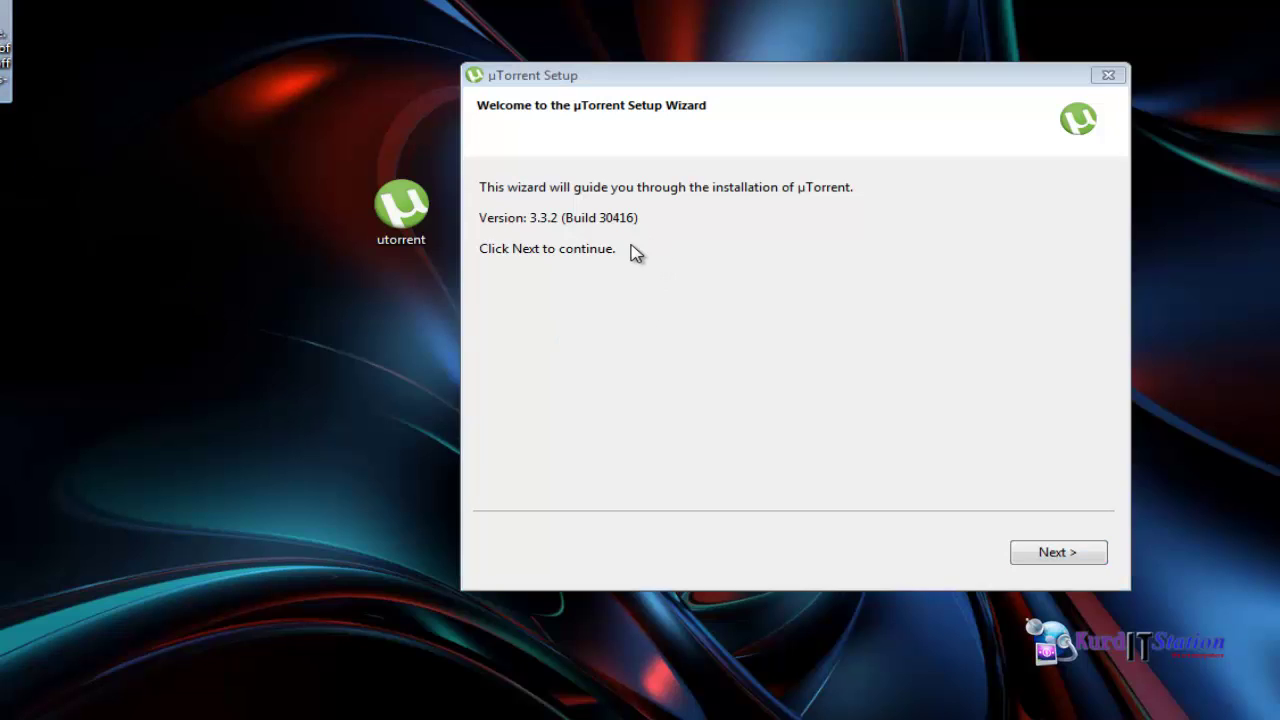
# - Proceed through the µTorrent setup's welcome and scam warning pages and accept the license agreement
pyautogui.click(1042, 557)
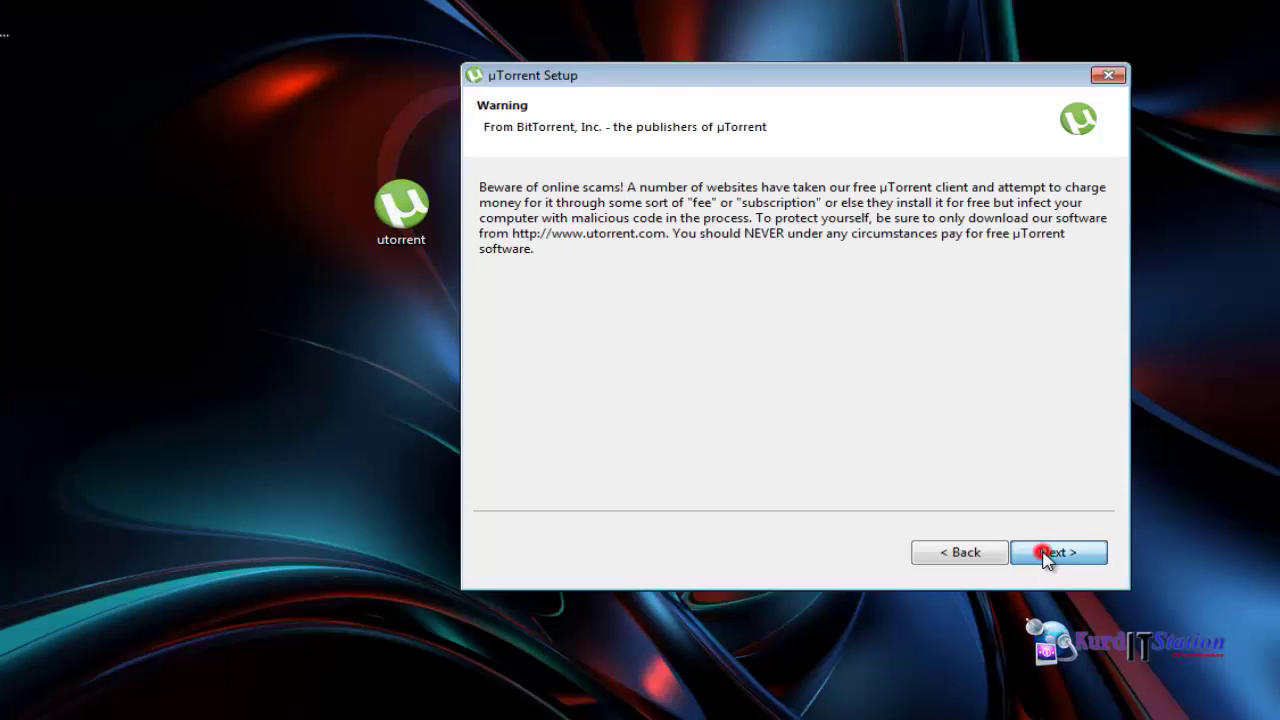
pyautogui.click(1058, 556)
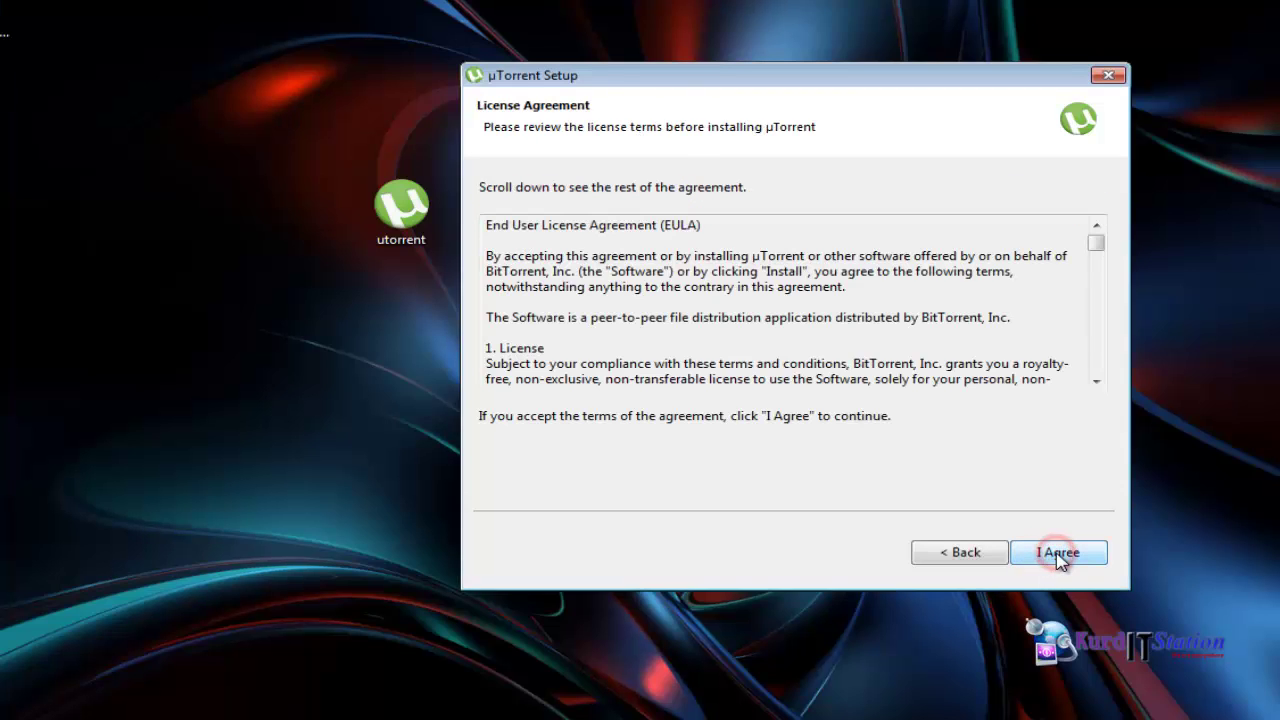
pyautogui.moveTo(1097, 244); pyautogui.dragTo(1105, 378)
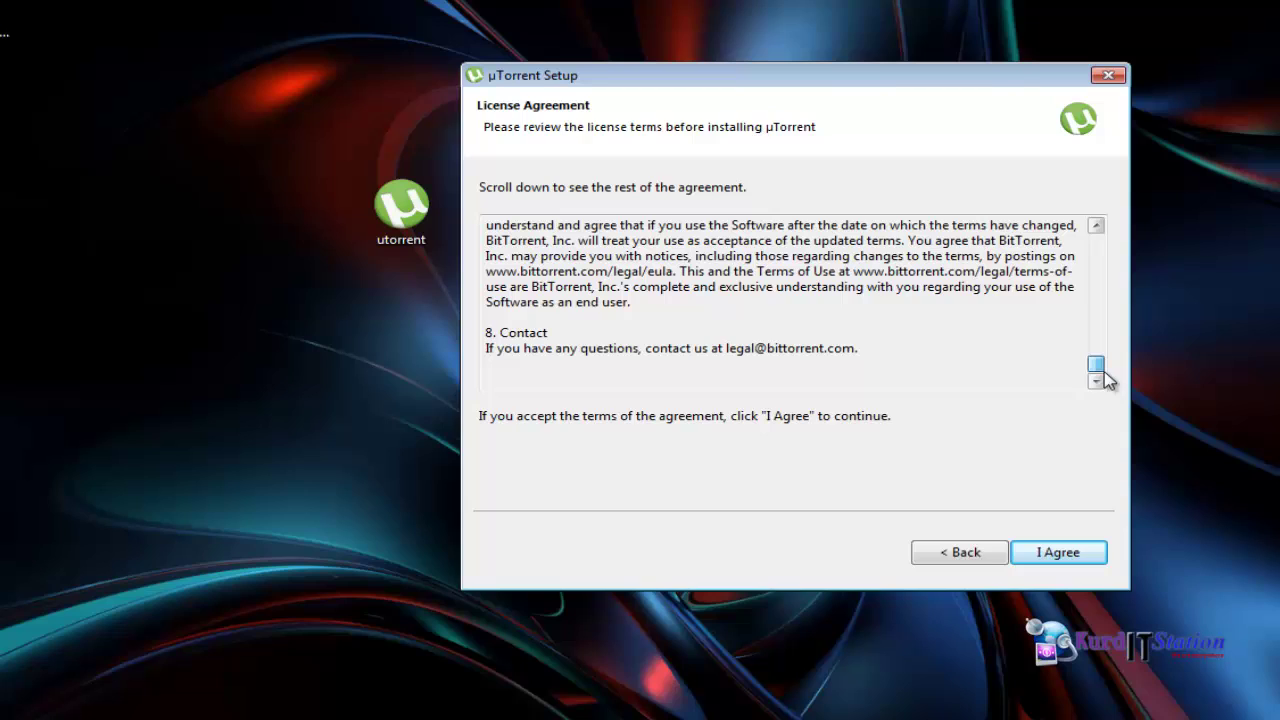
pyautogui.click(1061, 553)
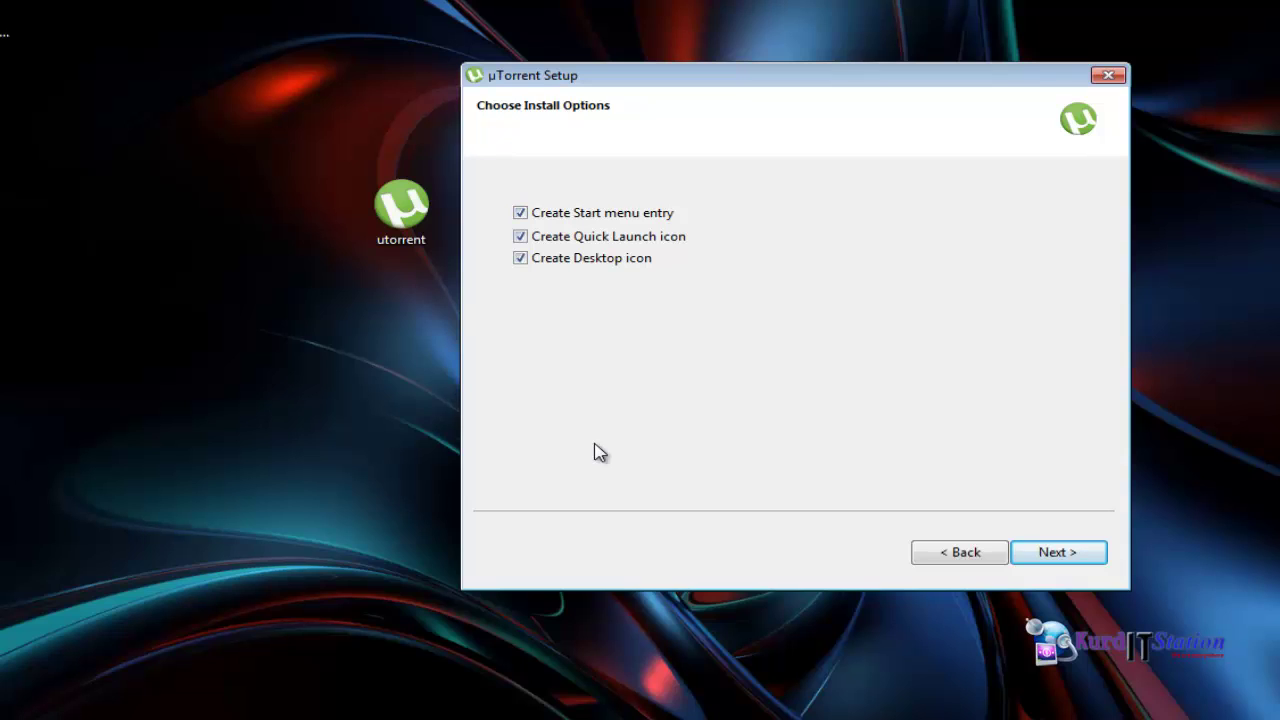
# - Keep all three µTorrent shortcut options, disable starting µTorrent when Windows starts up, and continue the setup
pyautogui.press('super')
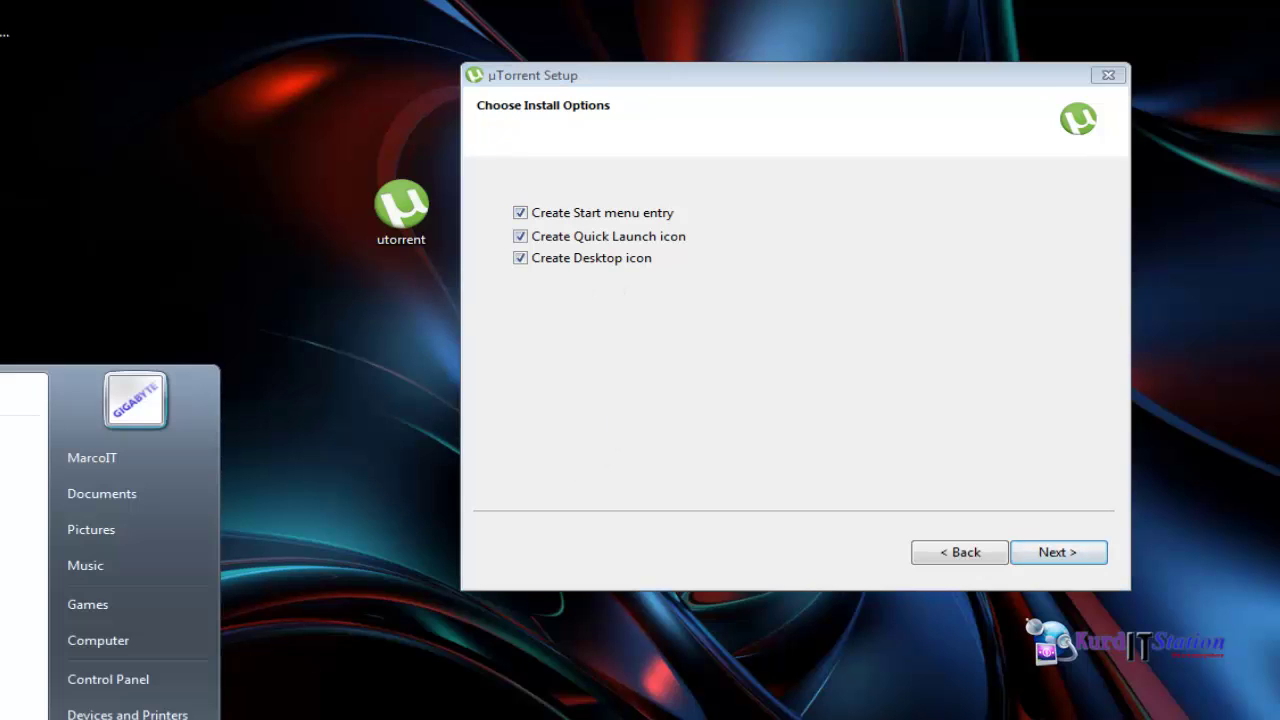
pyautogui.click(559, 299)
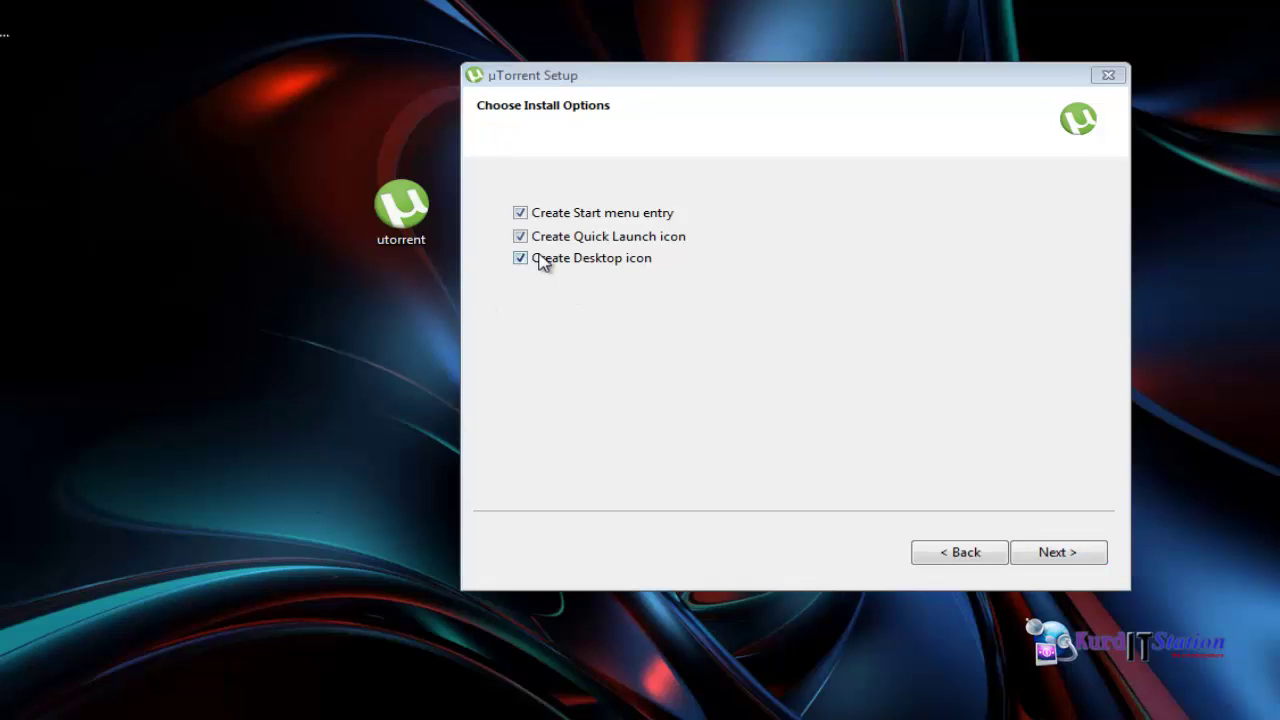
pyautogui.click(1058, 553)
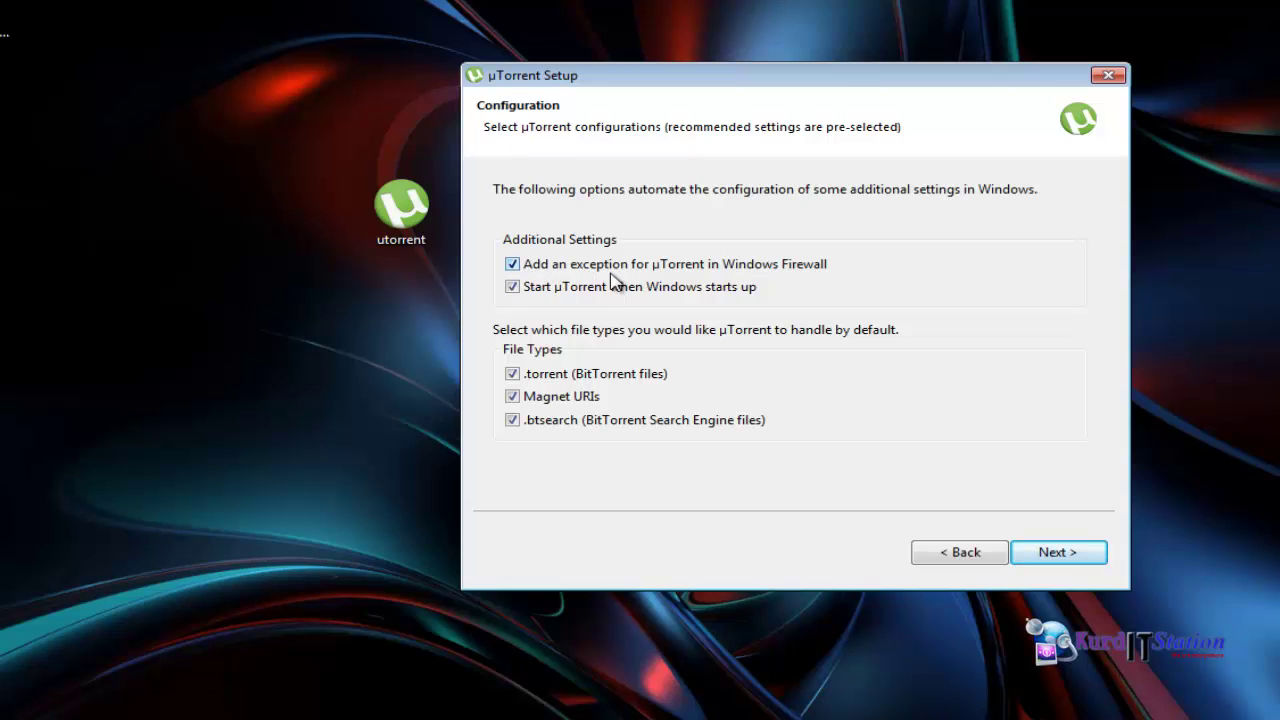
pyautogui.click(512, 288)
pyautogui.click(1068, 557)
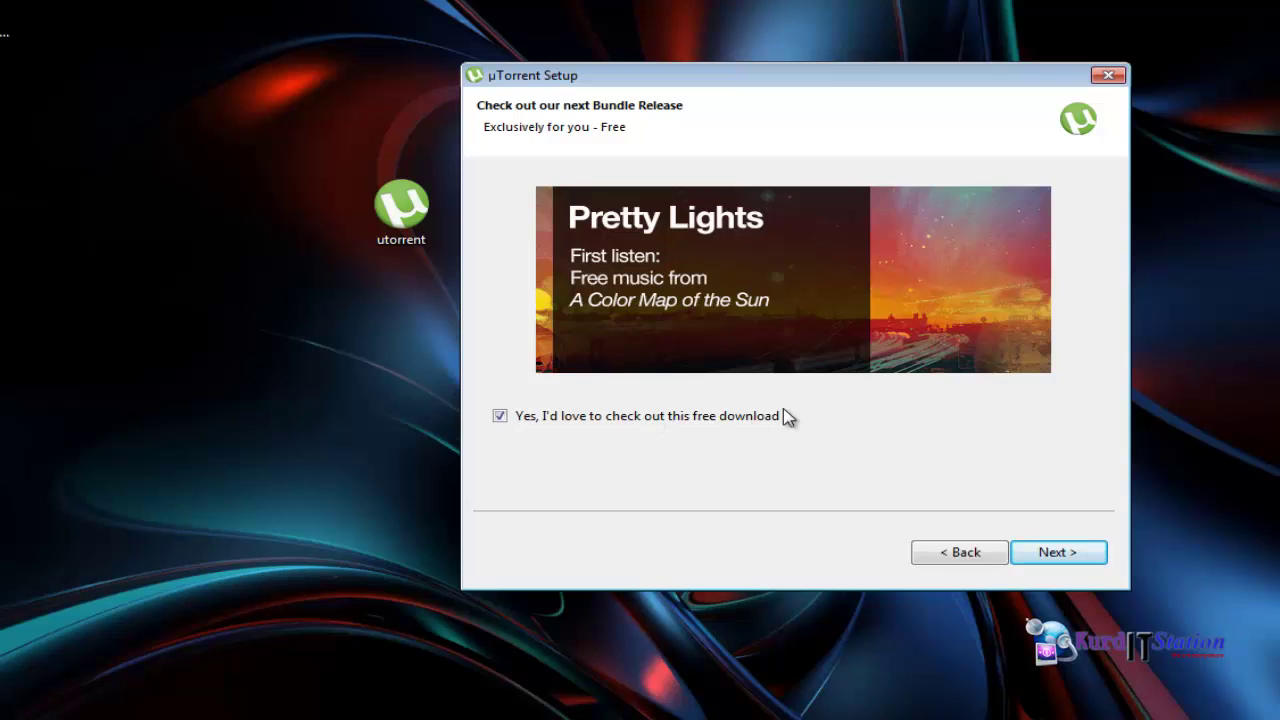
# - Decline the Pretty Lights, Spigot Search Protection and Mobo Genie offers and complete the µTorrent installation
pyautogui.click(499, 415)
pyautogui.click(1062, 556)
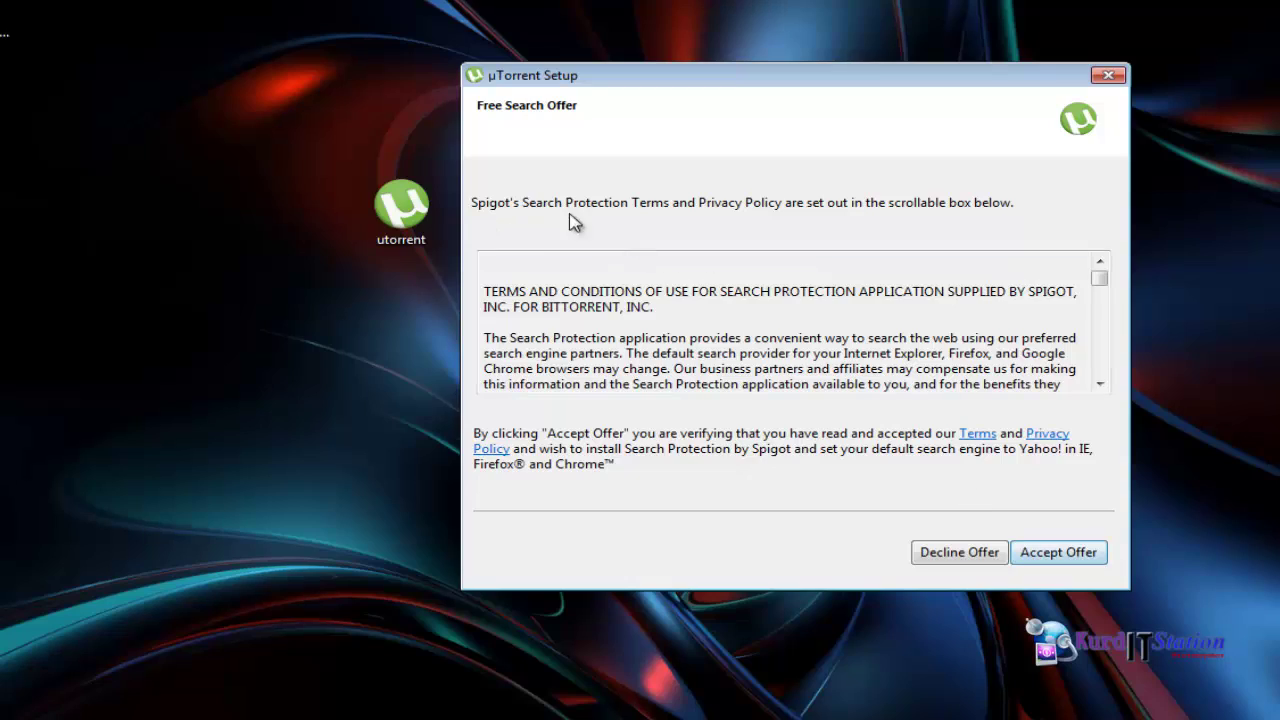
pyautogui.moveTo(1104, 287); pyautogui.dragTo(1108, 381)
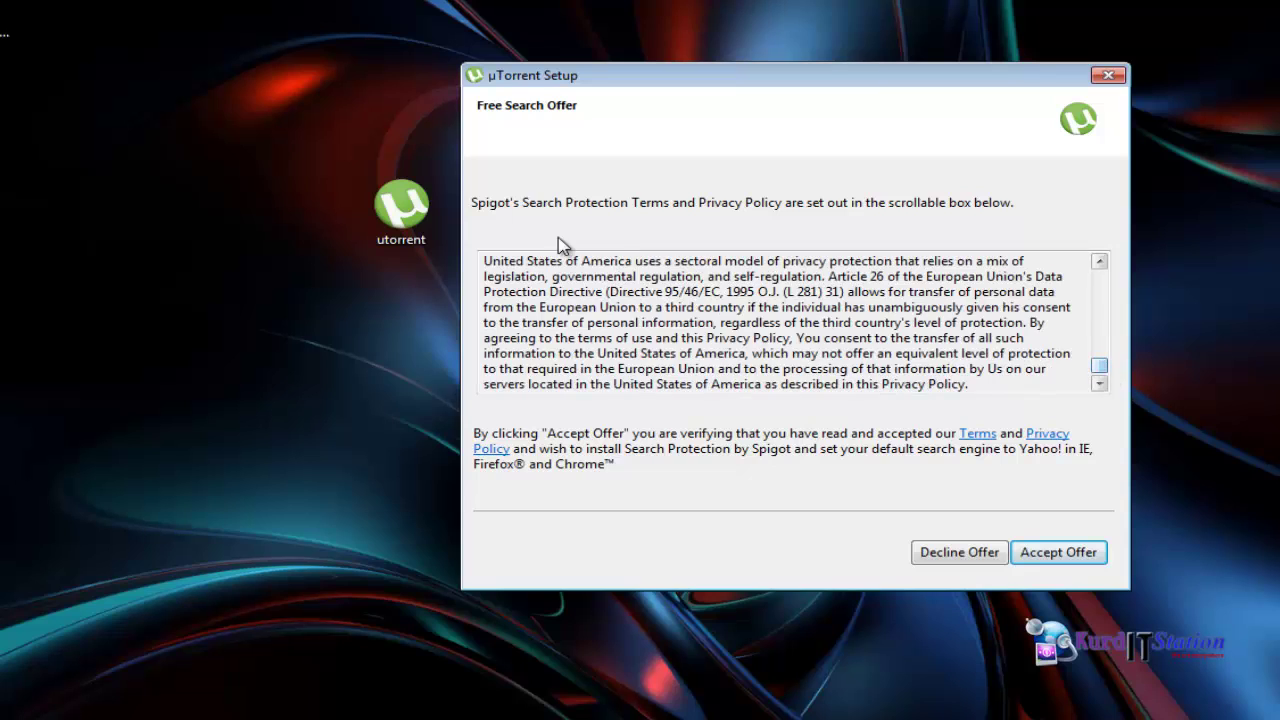
pyautogui.click(958, 556)
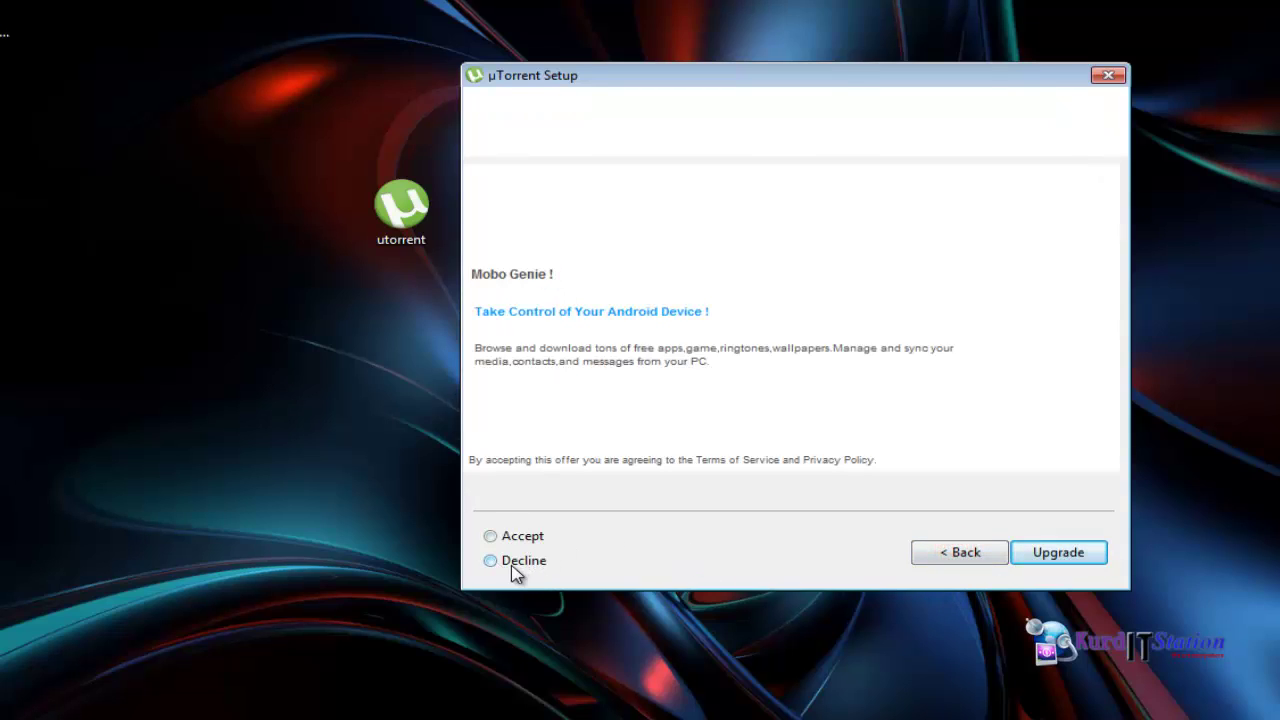
pyautogui.click(494, 562)
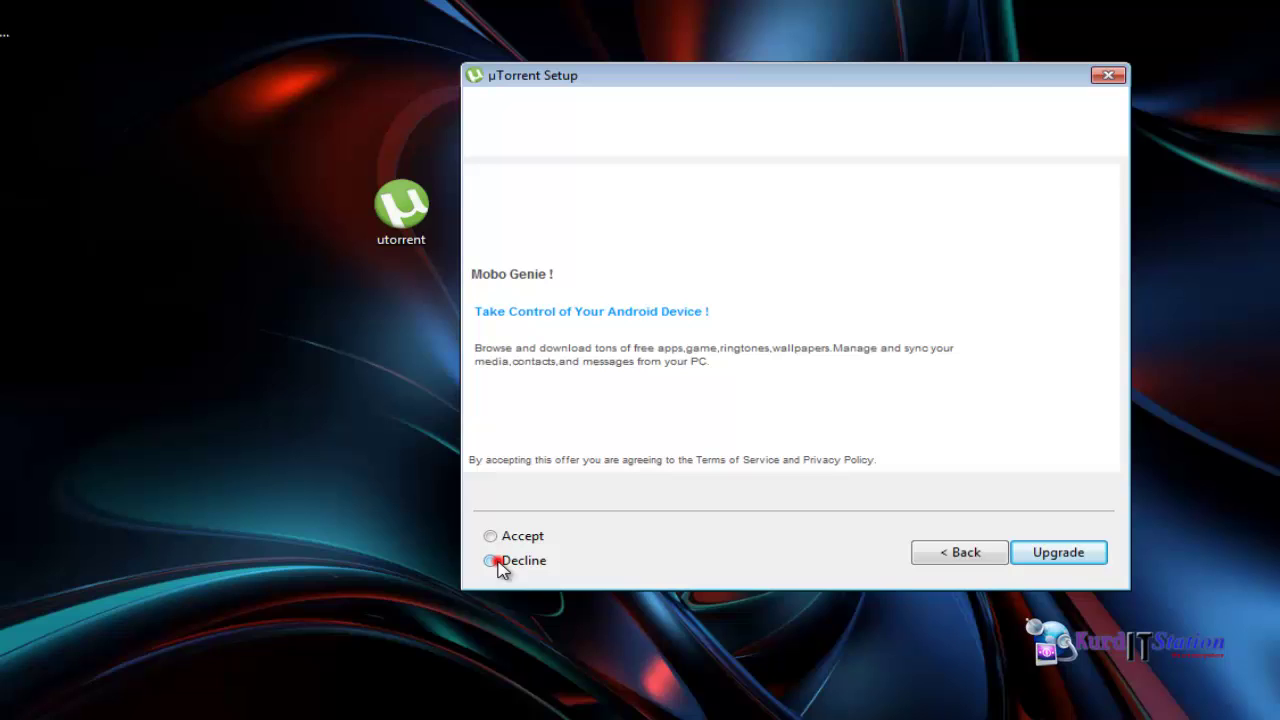
pyautogui.click(1062, 558)
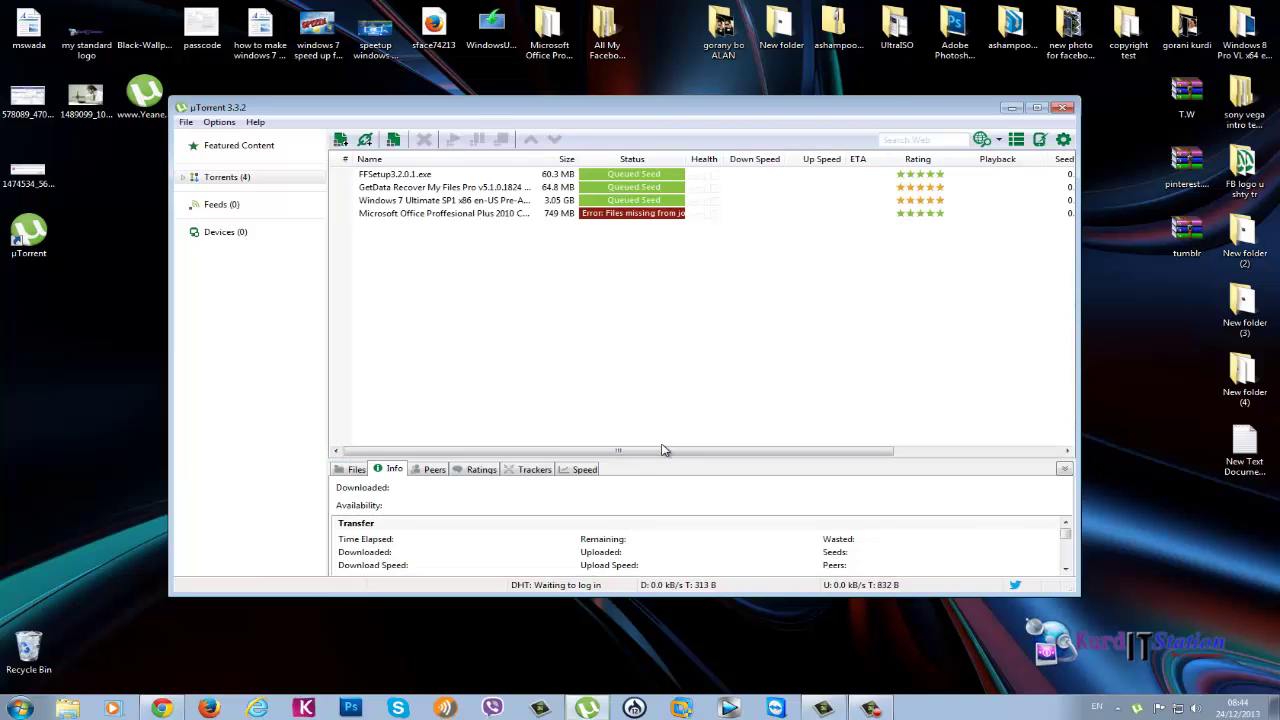
# - Move the µTorrent window clear of its desktop shortcut and look over the existing torrents in the list
pyautogui.moveTo(557, 112); pyautogui.dragTo(652, 139)
pyautogui.click(42, 238)
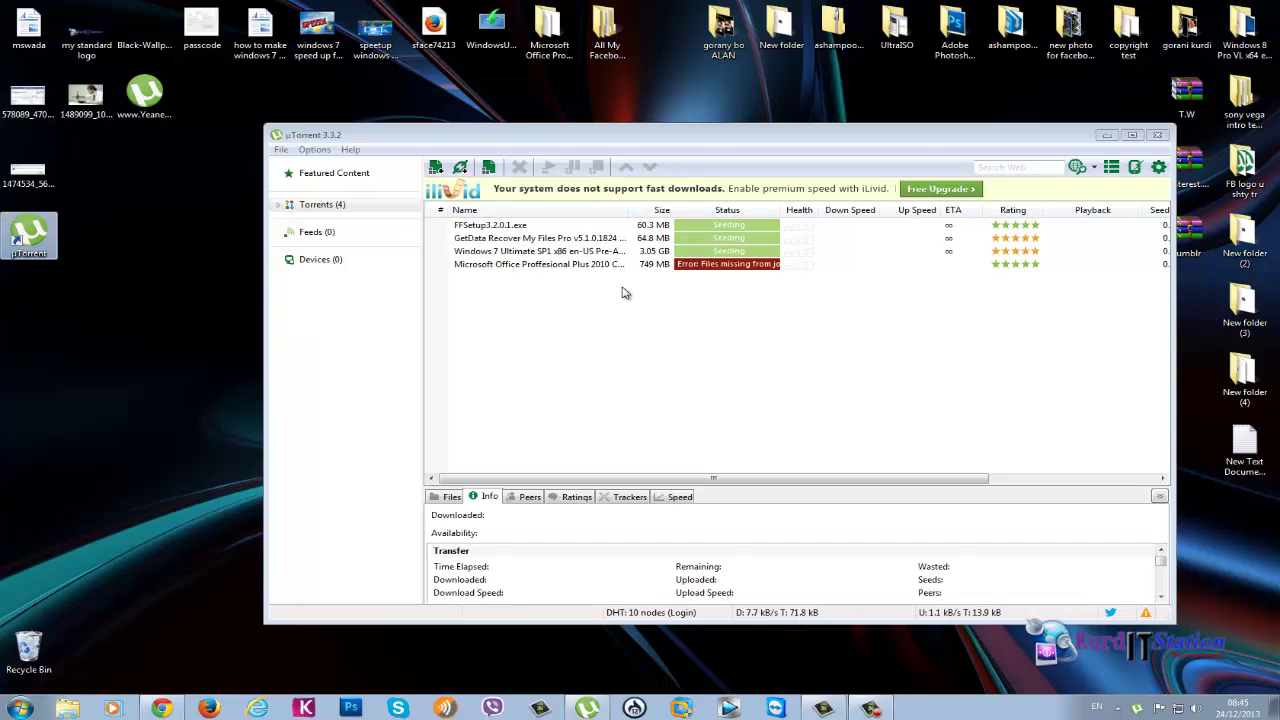
pyautogui.moveTo(735, 135); pyautogui.dragTo(711, 141)
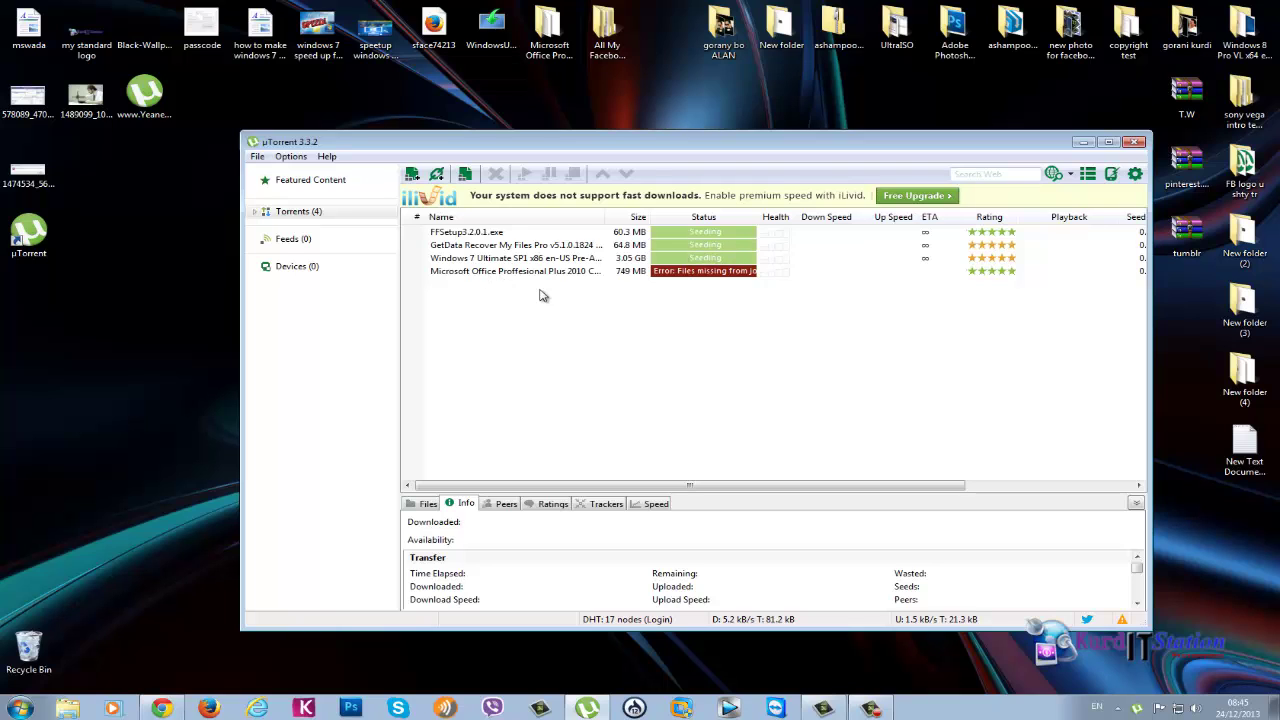
pyautogui.moveTo(528, 300); pyautogui.dragTo(473, 234)
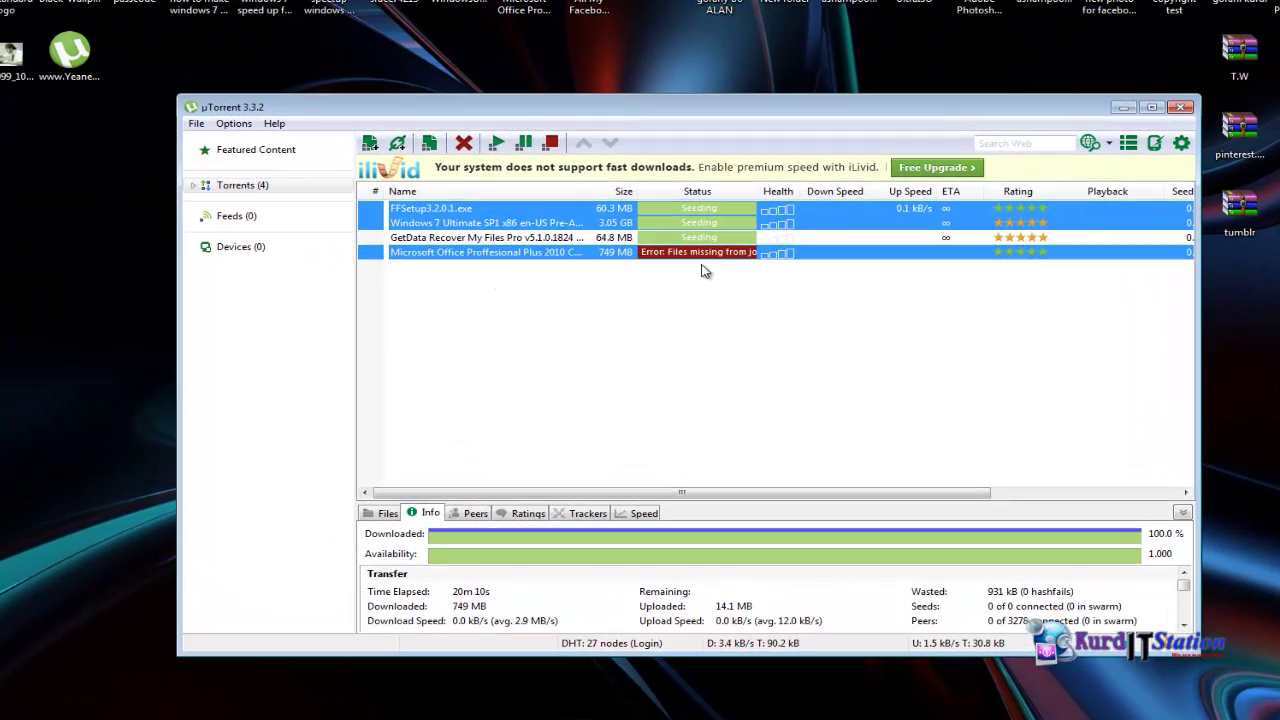
pyautogui.click(514, 275)
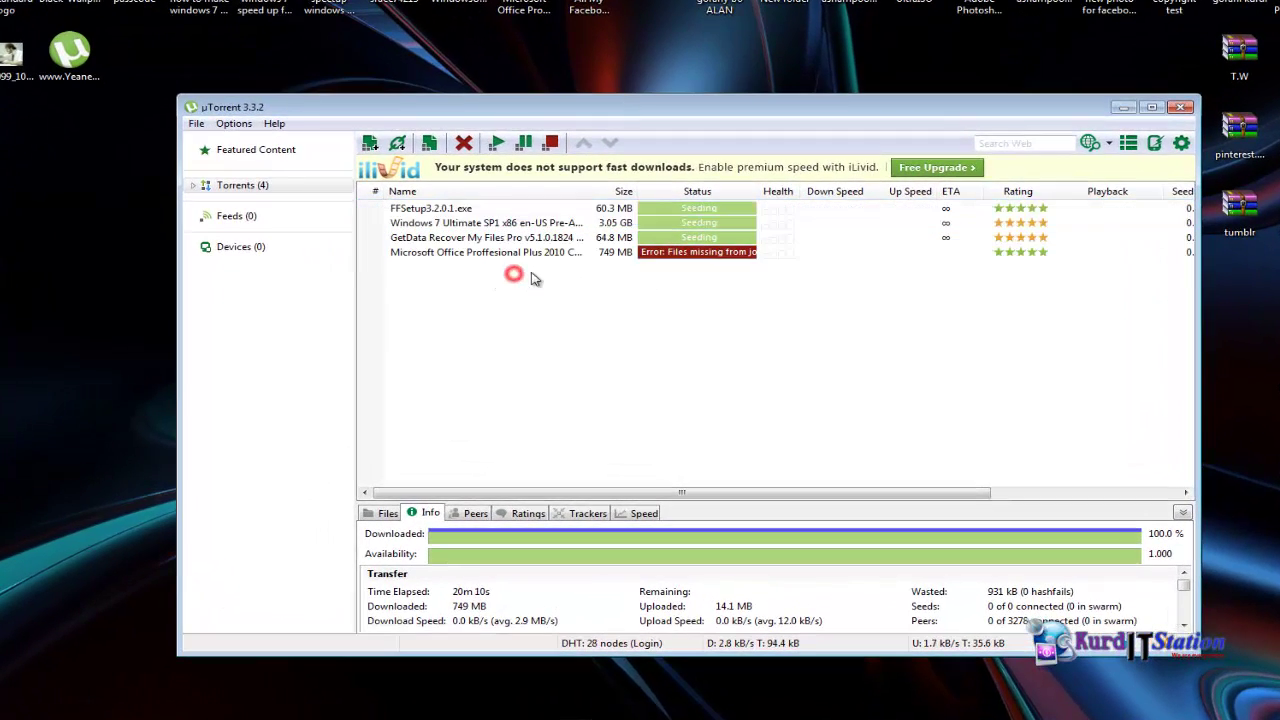
# - Remove the FFSetup3.2.0.1.exe torrent together with its .torrent file and data, and confirm the removal
pyautogui.click(441, 209)
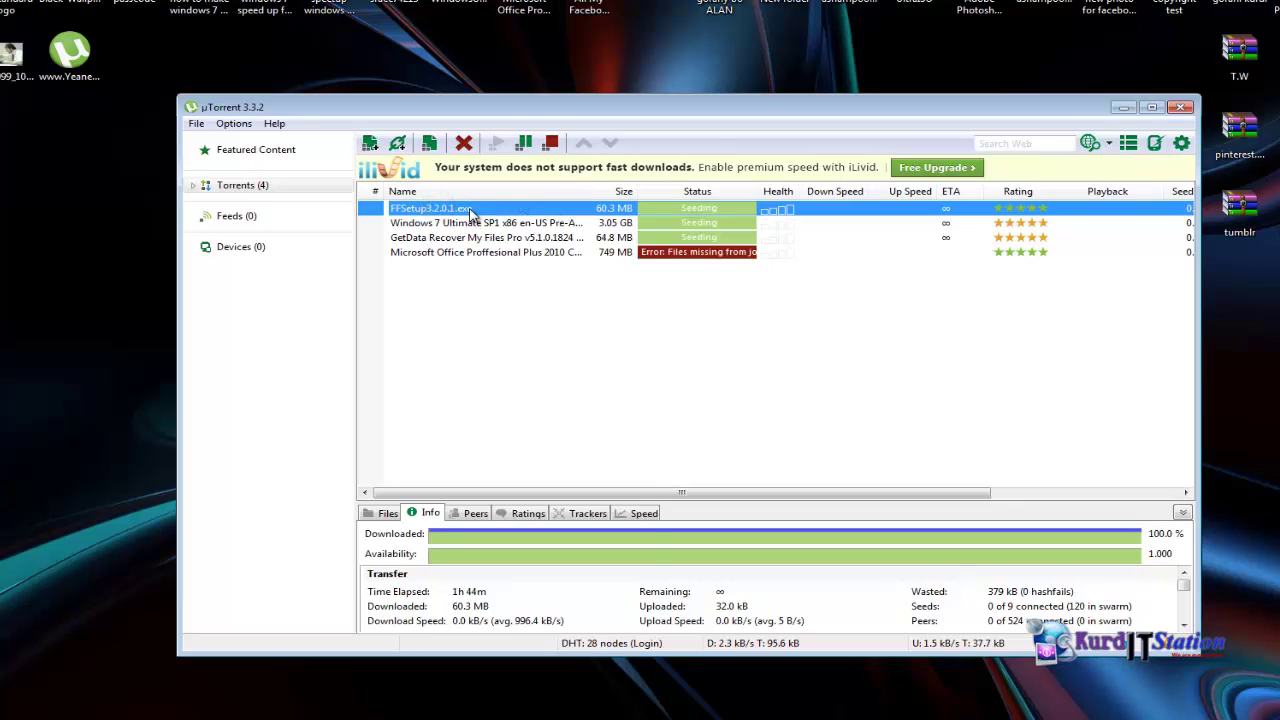
pyautogui.rightClick(470, 210)
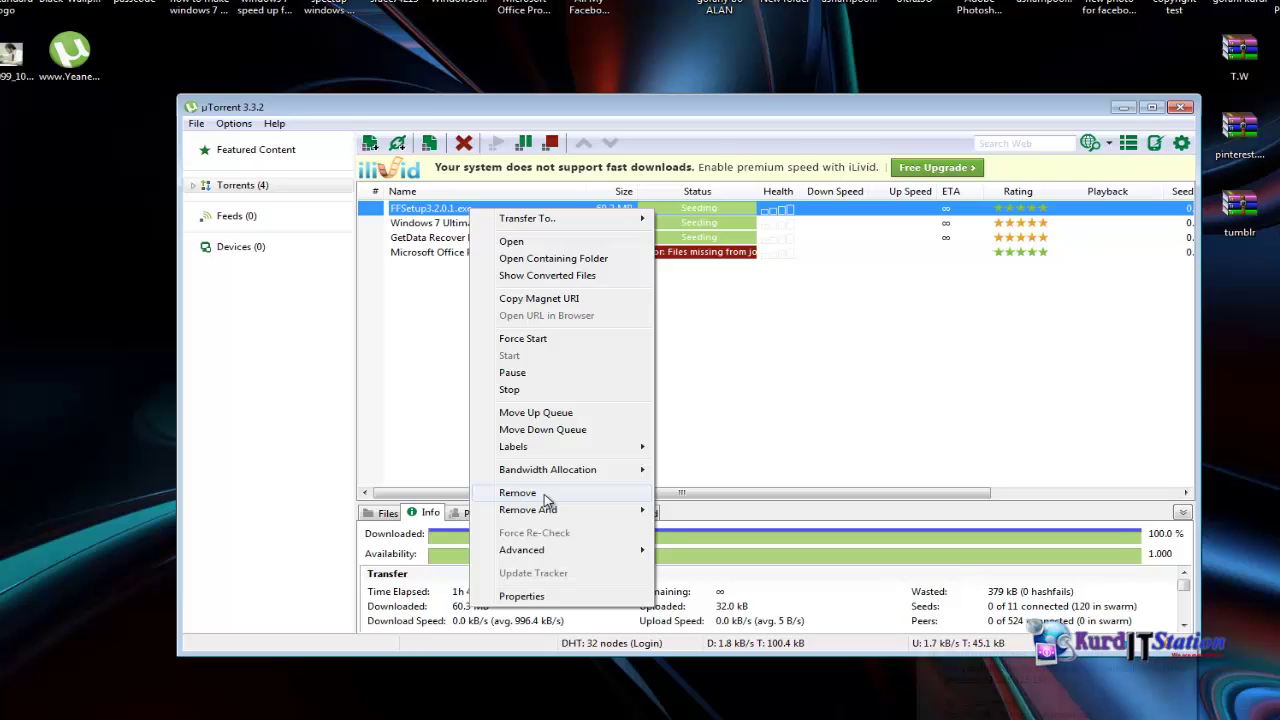
pyautogui.moveTo(547, 515)
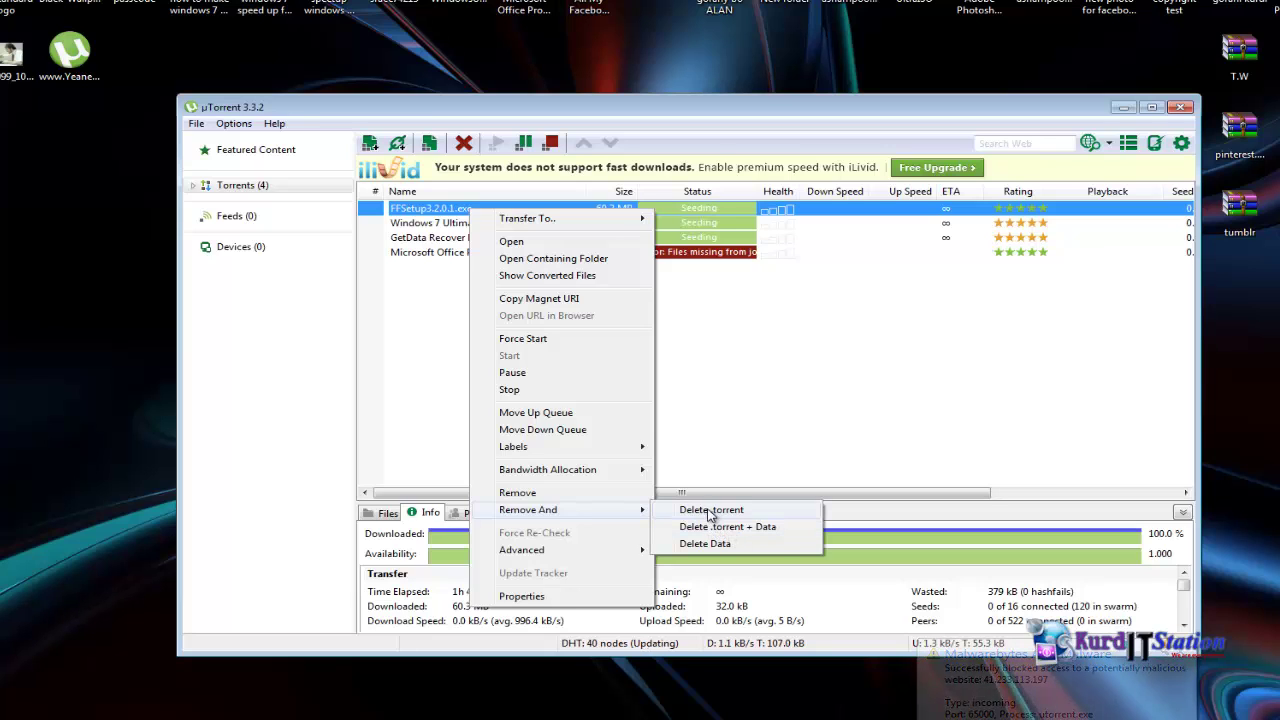
pyautogui.click(710, 527)
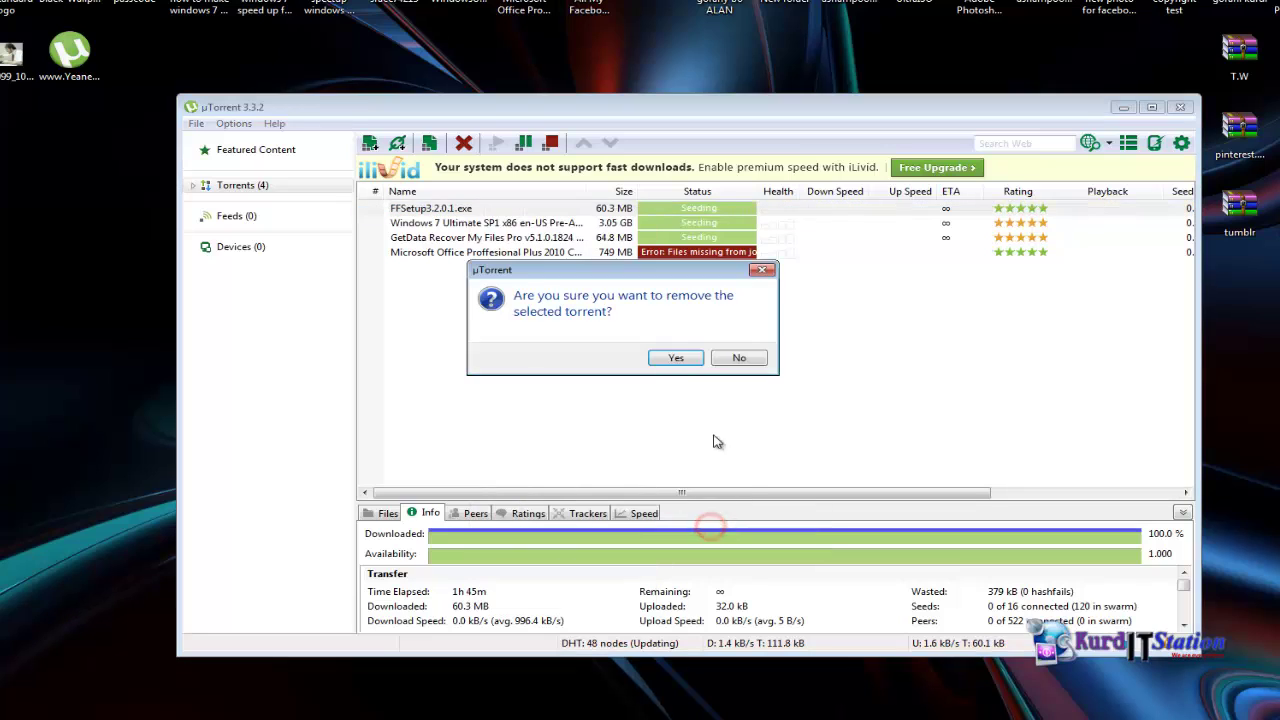
pyautogui.click(675, 357)
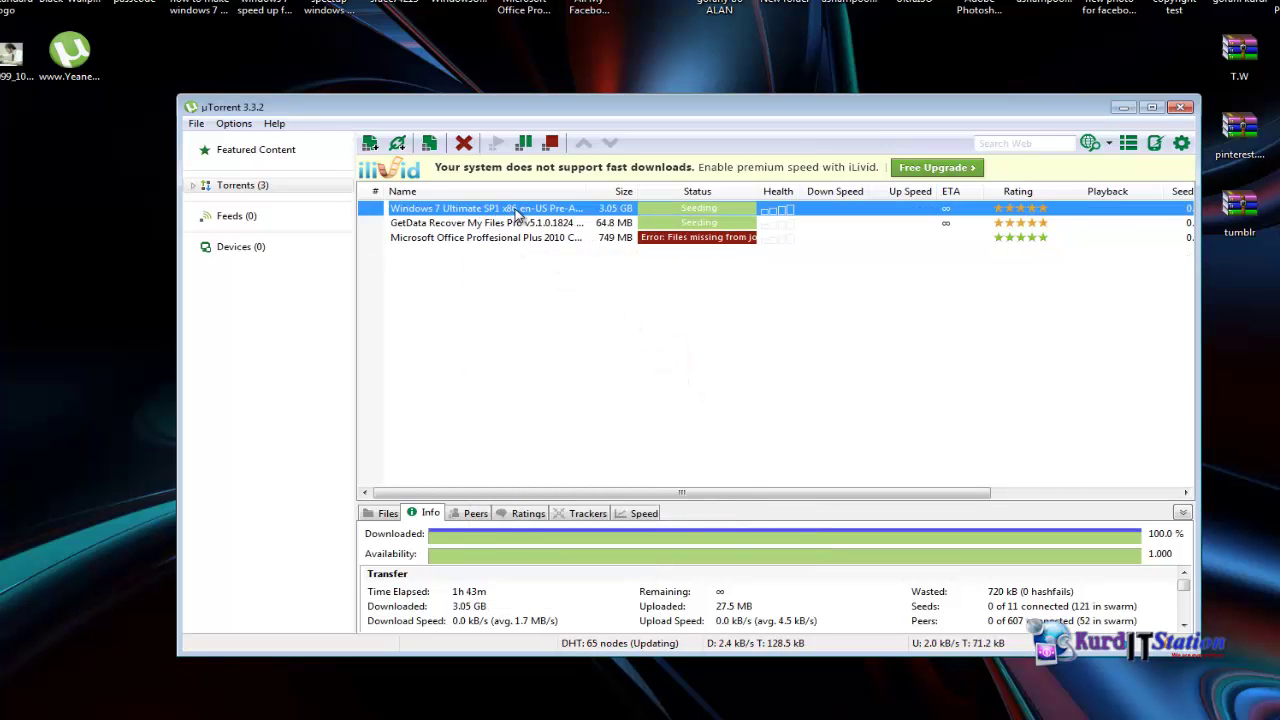
# - Remove the Windows 7 Ultimate torrent and the other remaining torrents so the list is empty
pyautogui.rightClick(516, 212)
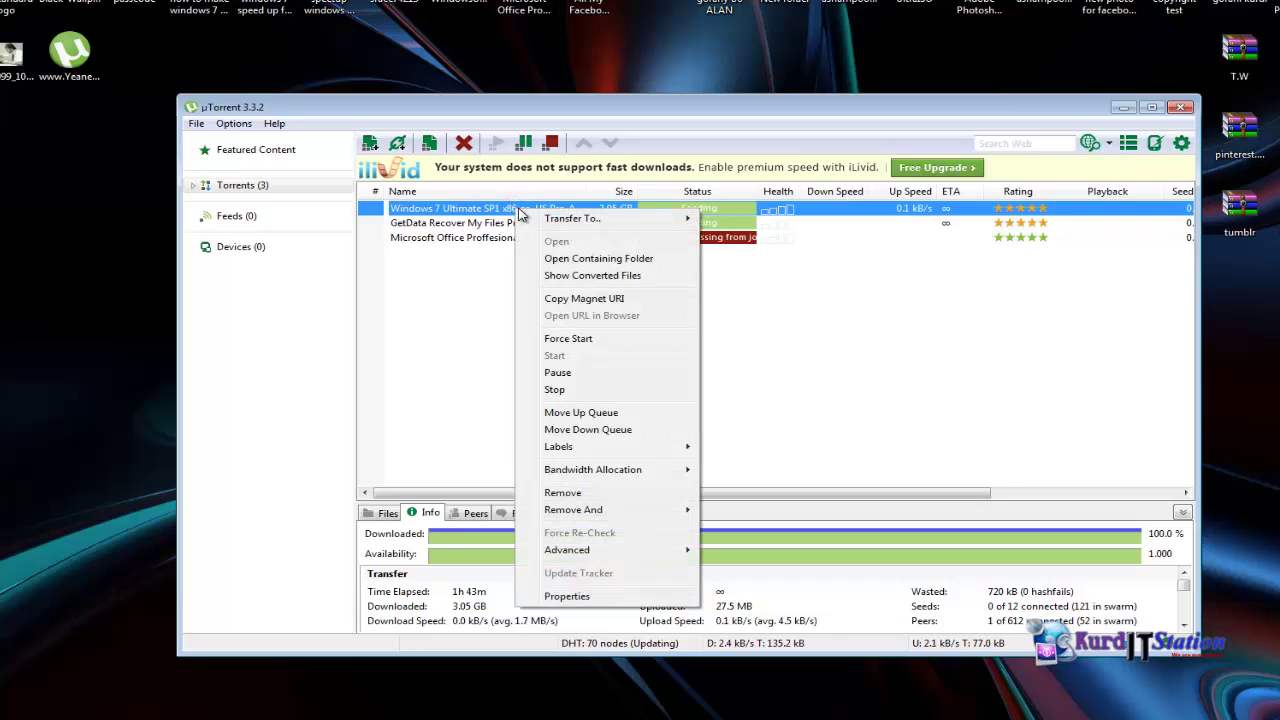
pyautogui.click(580, 492)
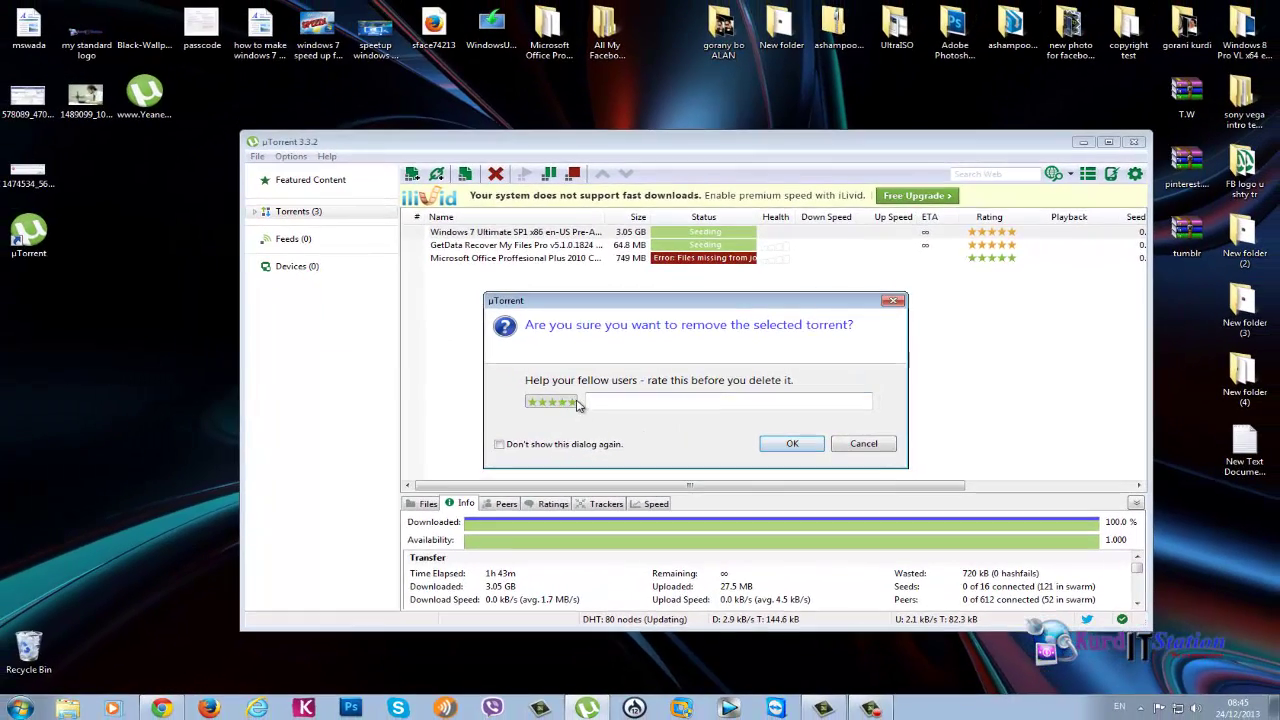
pyautogui.click(552, 399)
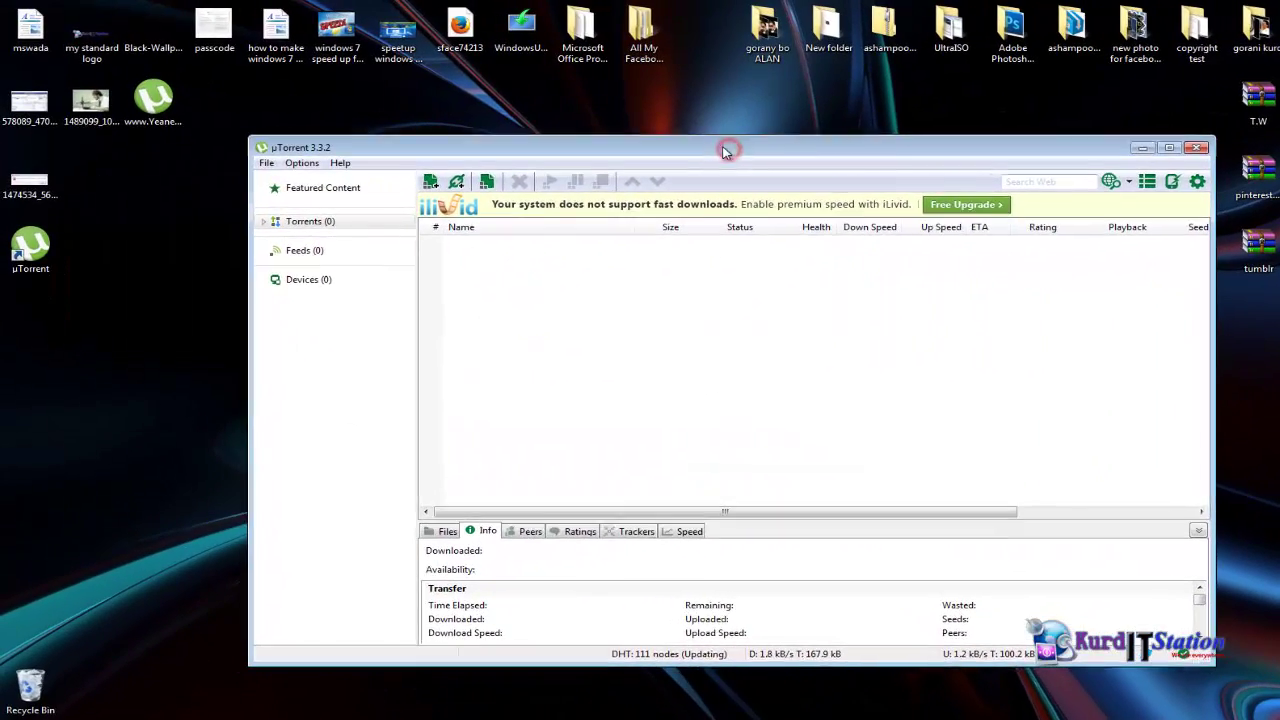
# - View the About µTorrent version information and close it
pyautogui.moveTo(726, 150); pyautogui.dragTo(723, 149)
pyautogui.click(337, 163)
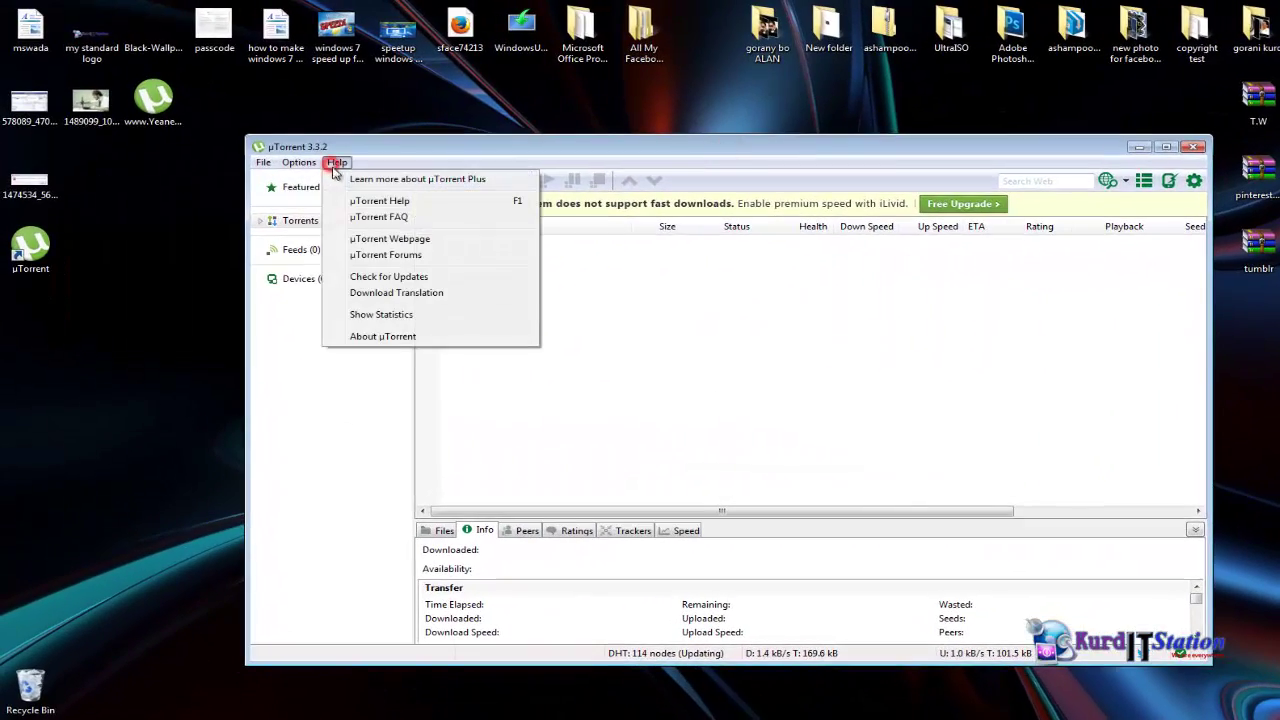
pyautogui.click(364, 337)
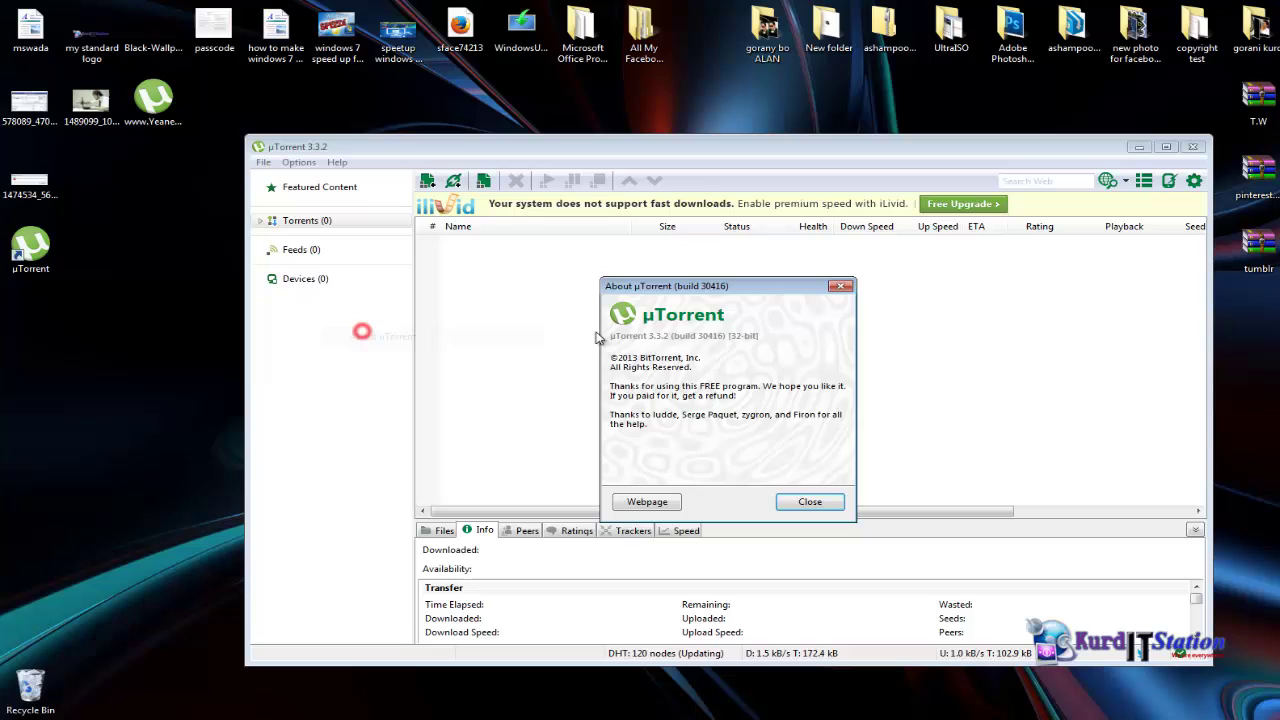
pyautogui.click(810, 503)
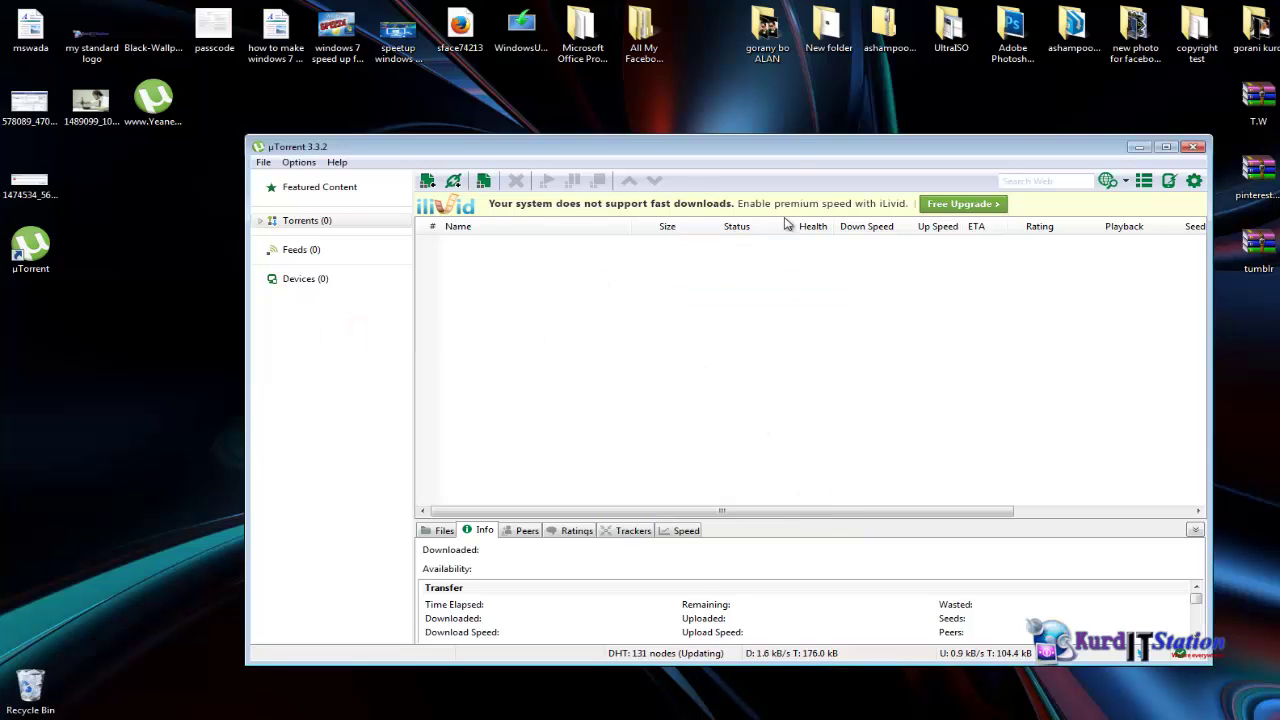
# - Close the µTorrent window and move the utorrent installer from the desktop to the Recycle Bin, keeping the µTorrent shortcut
pyautogui.click(1192, 148)
pyautogui.click(462, 254)
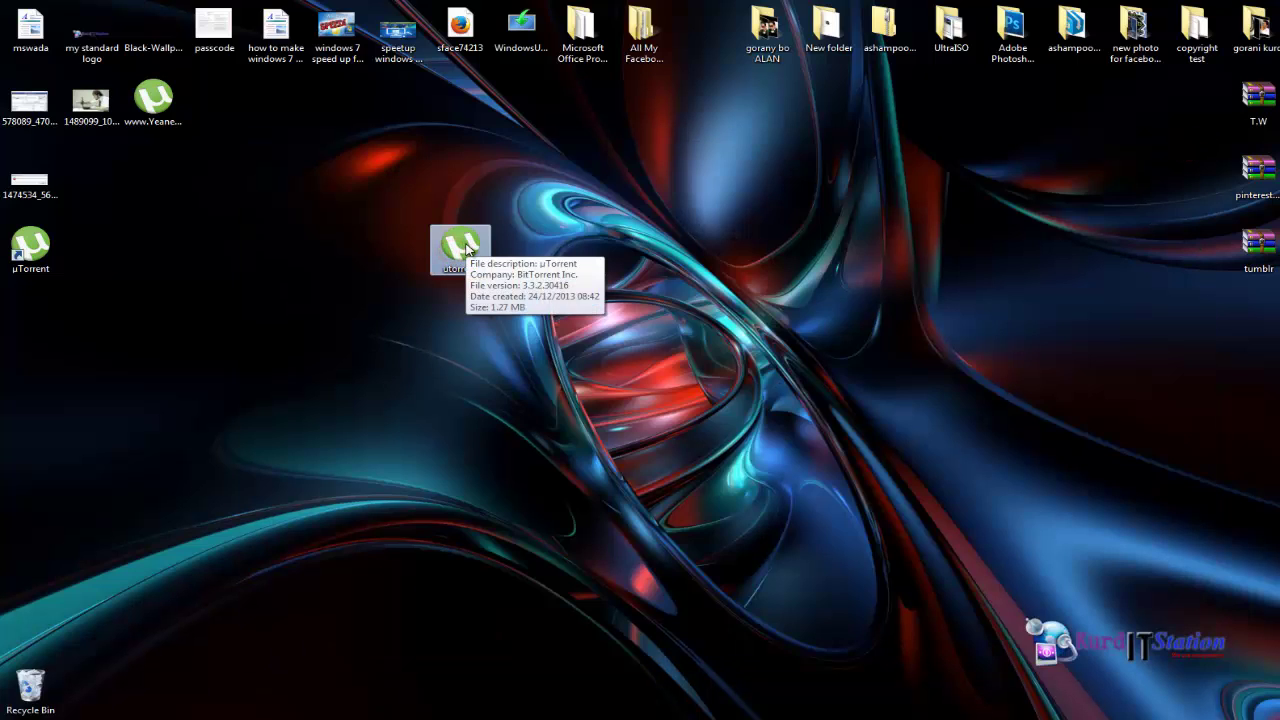
pyautogui.moveTo(462, 250); pyautogui.dragTo(46, 690)
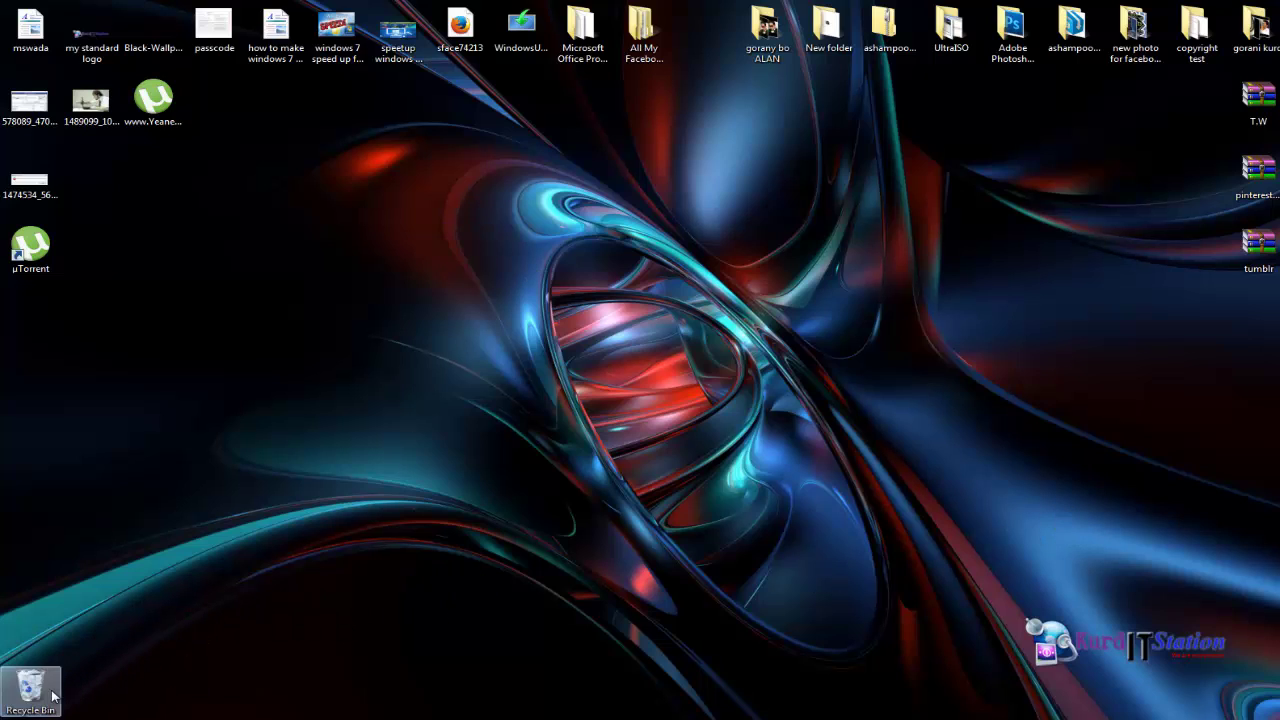
pyautogui.click(30, 260)
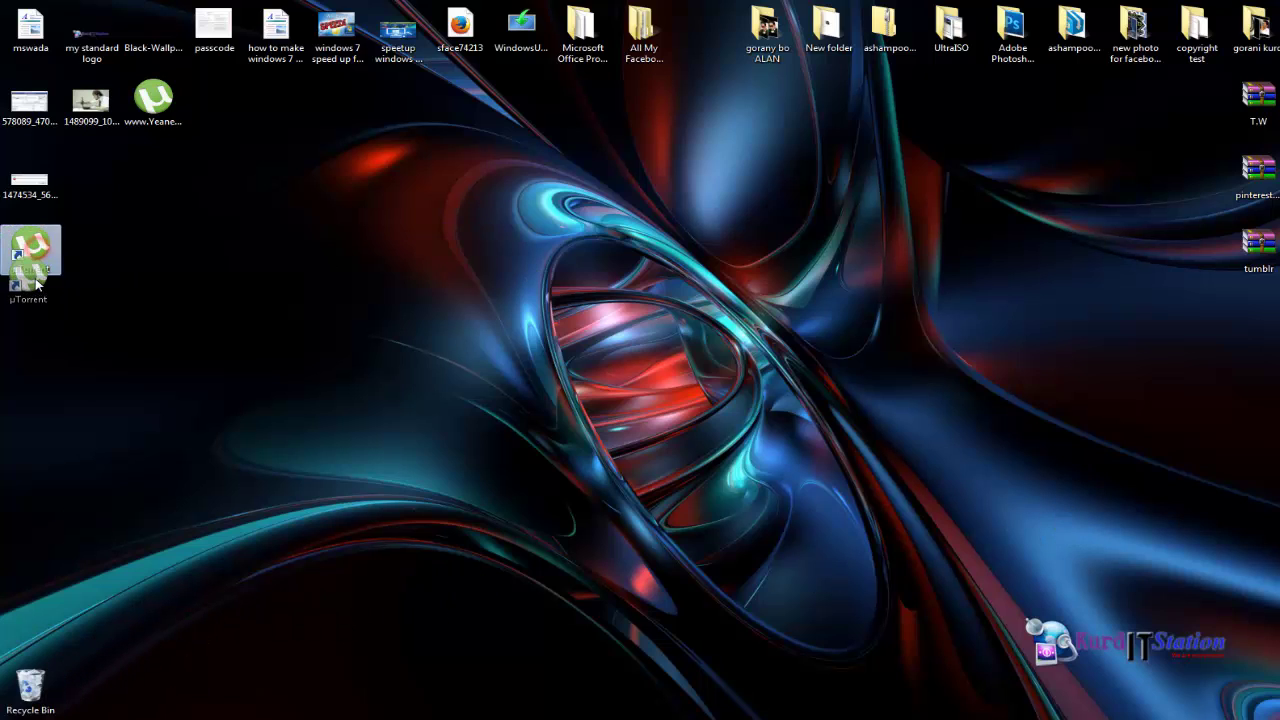
# - Open the Microsoft Office Professional Plus 2010 torrent, start downloading both files to the Downloads folder, and dismiss the Malwarebytes notification
pyautogui.click(140, 98)
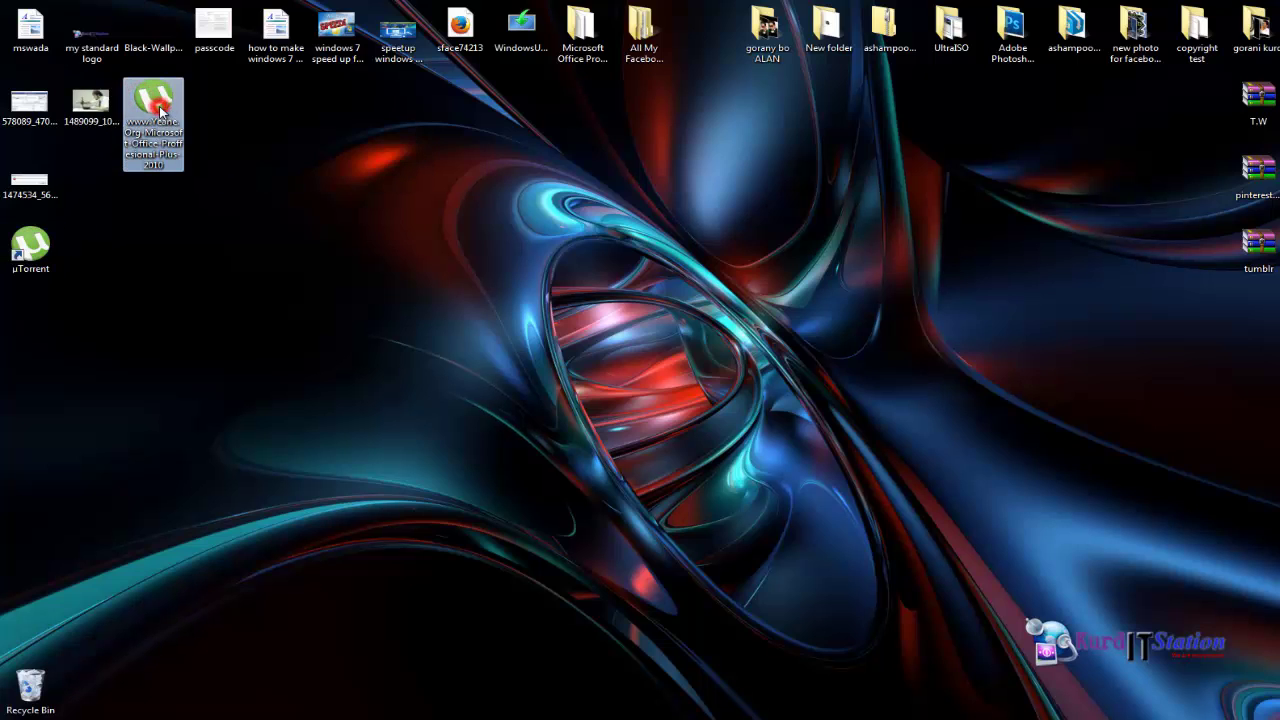
pyautogui.doubleClick(158, 108)
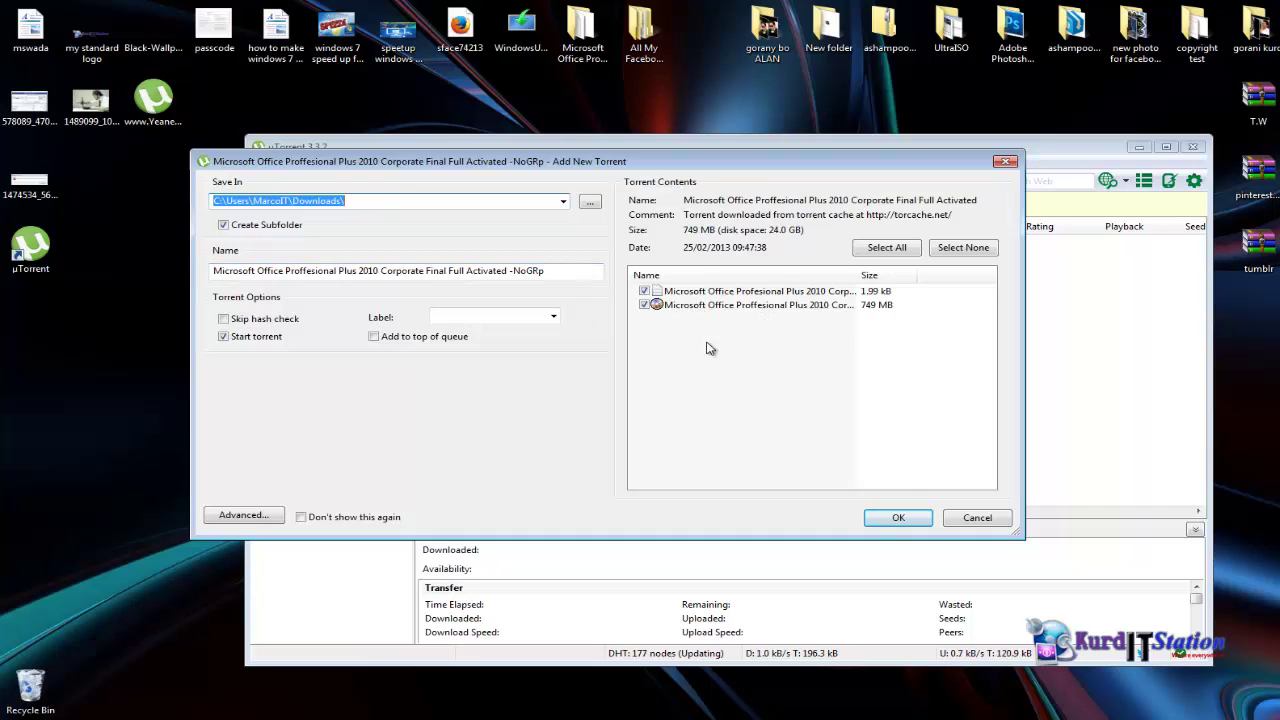
pyautogui.click(898, 519)
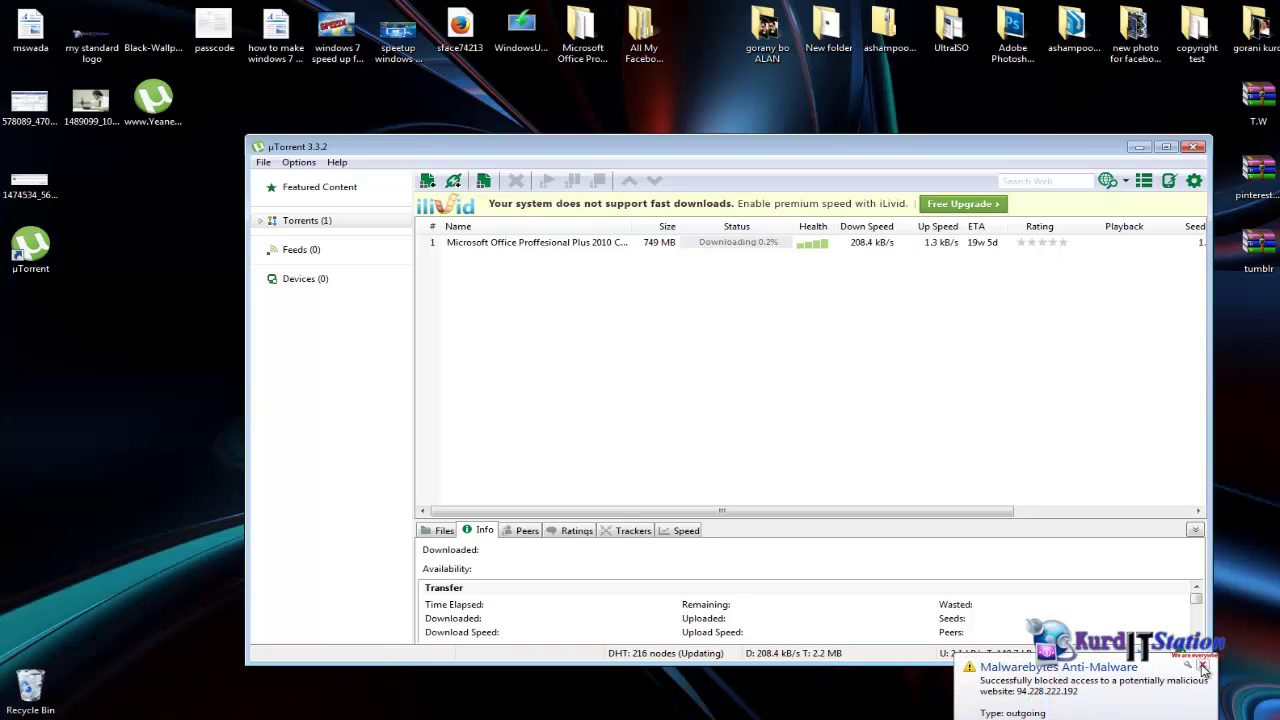
pyautogui.click(1204, 667)
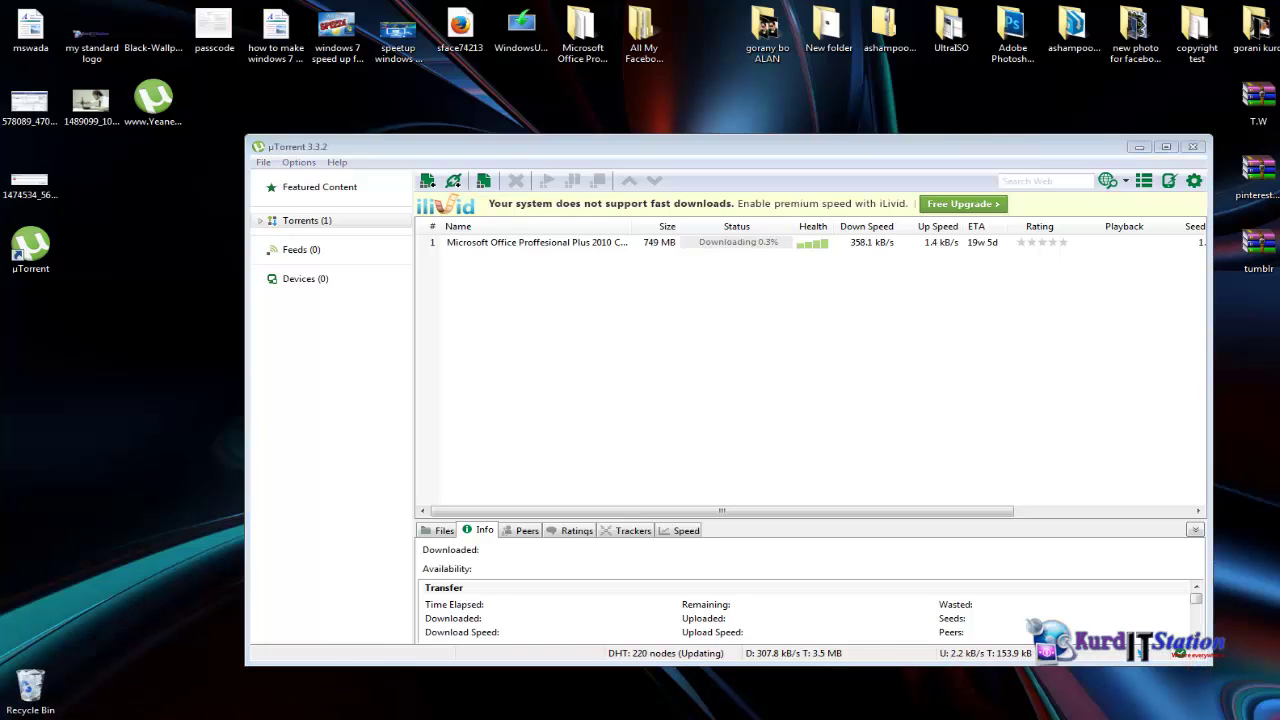
# - Switch to Chrome and return the YouTube tab from the video page to the channel's list of uploaded videos
pyautogui.hotkey('alt', 'Tab')
pyautogui.click(16, 31)
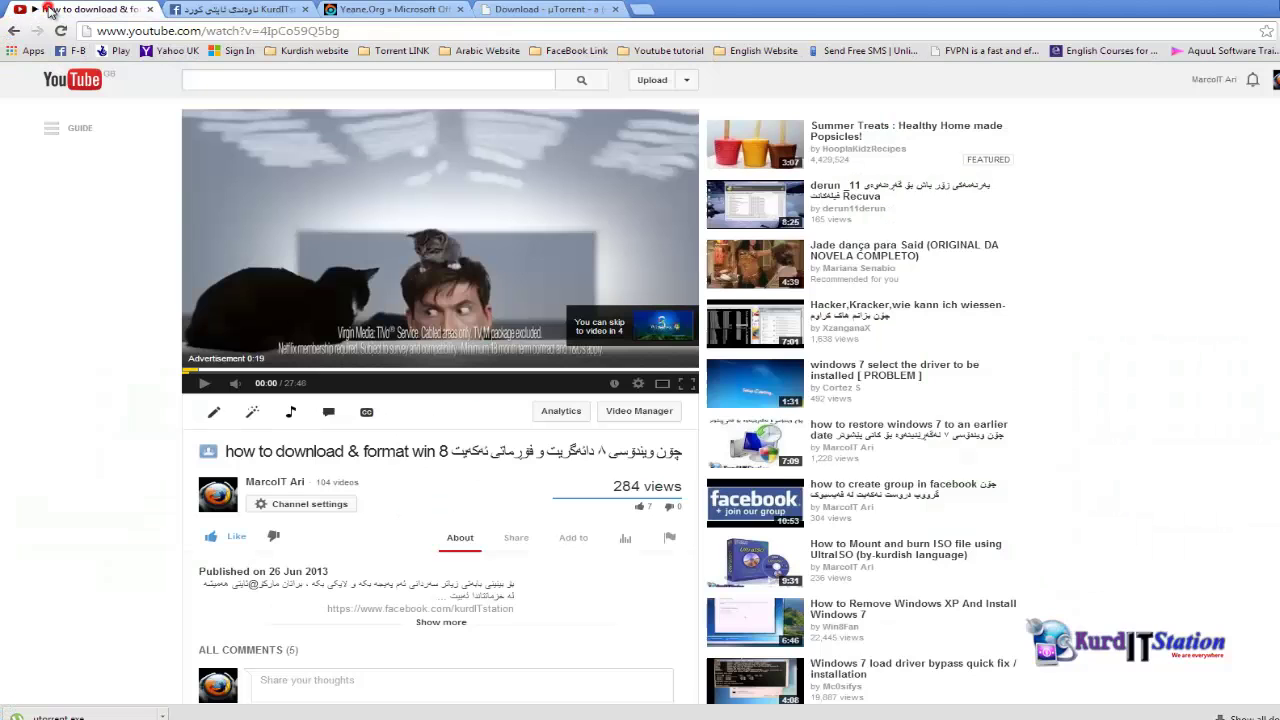
pyautogui.click(16, 31)
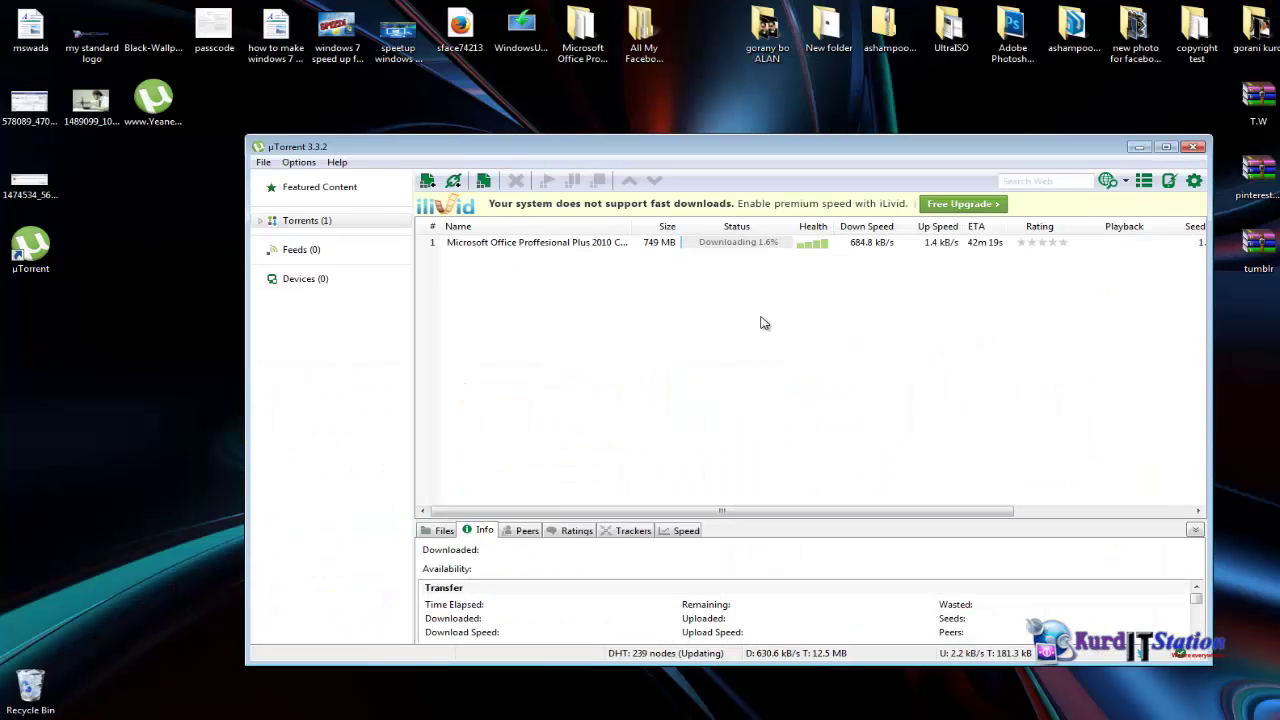
# - Open the containing folder of the Microsoft Office torrent in µTorrent, view the file being downloaded, and close the folder
pyautogui.click(605, 245)
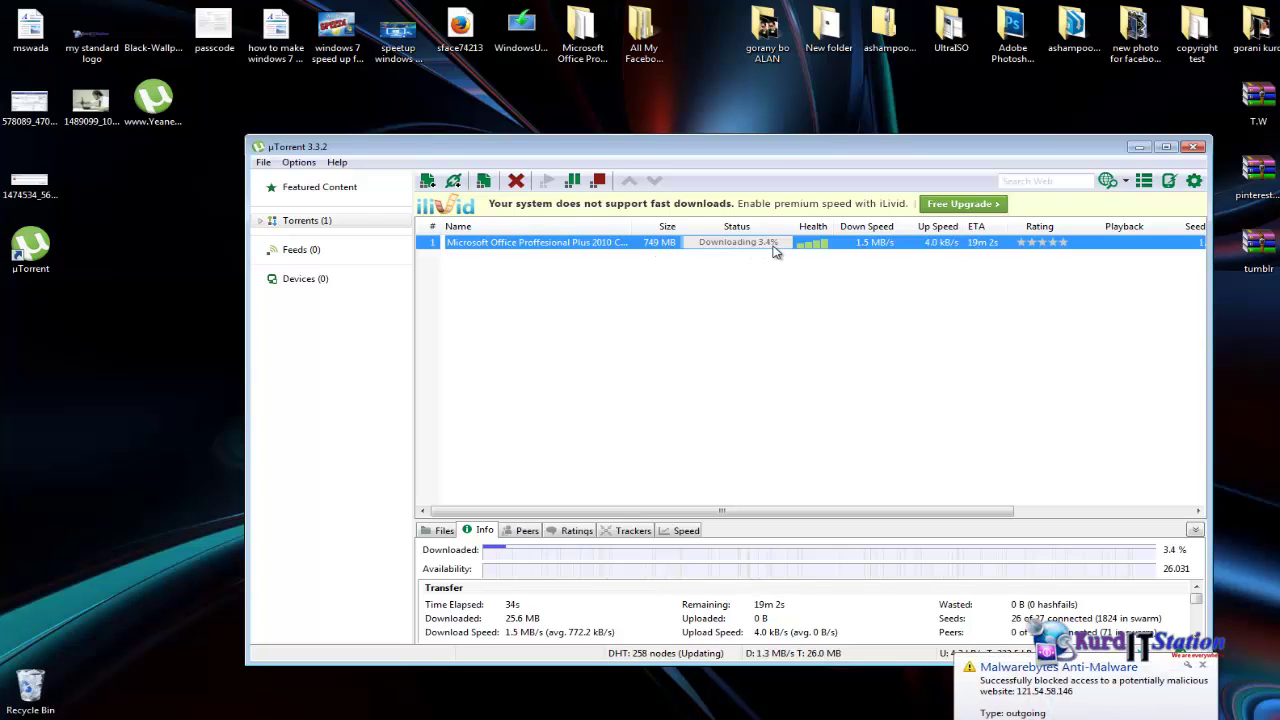
pyautogui.rightClick(598, 248)
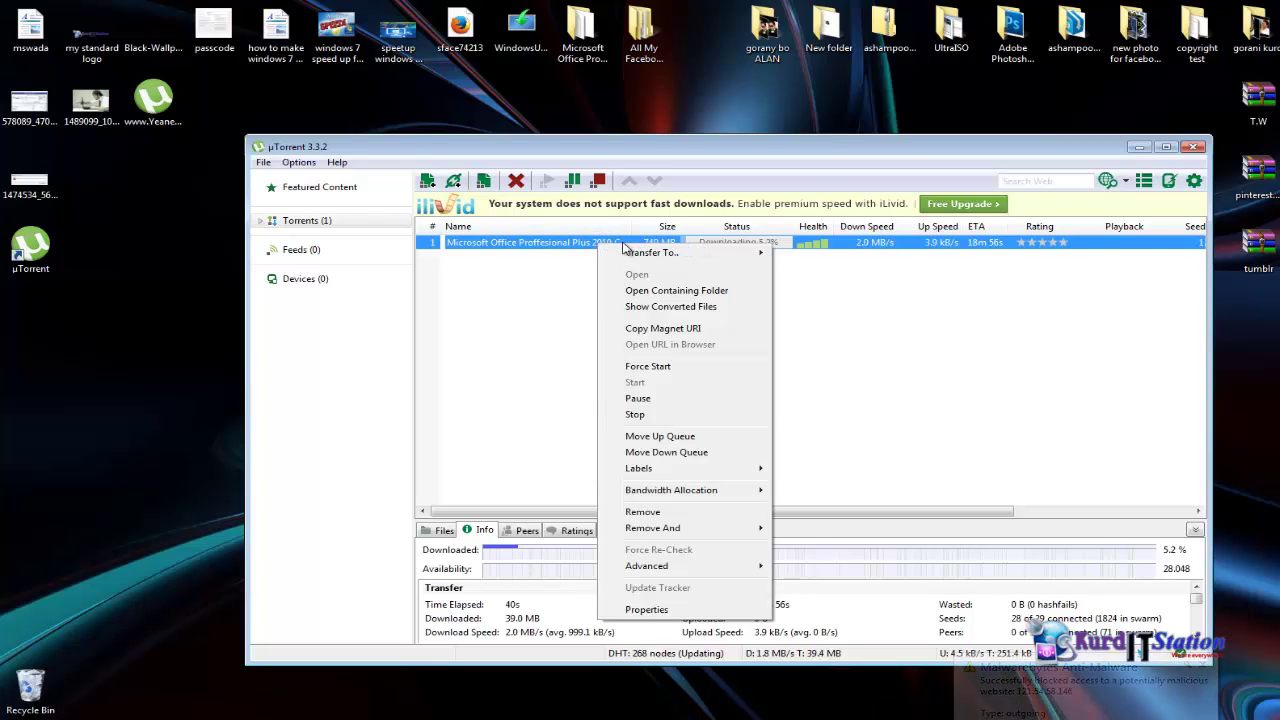
pyautogui.moveTo(618, 256)
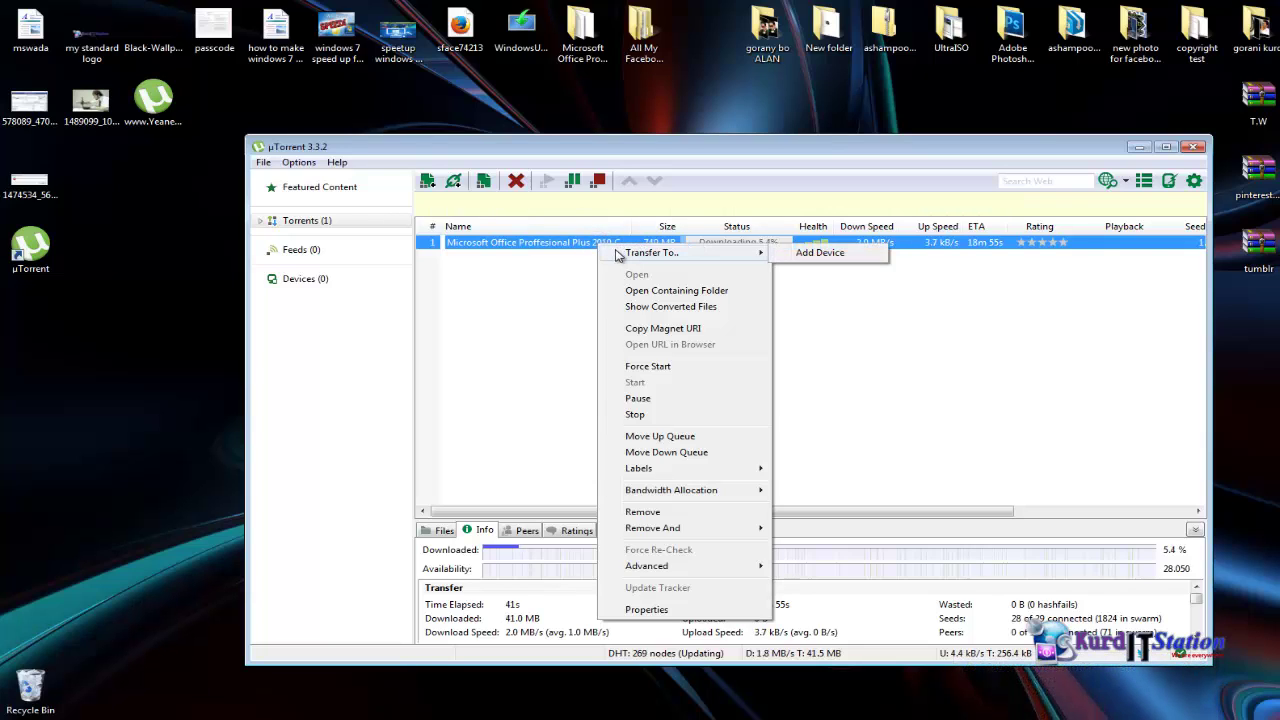
pyautogui.click(660, 291)
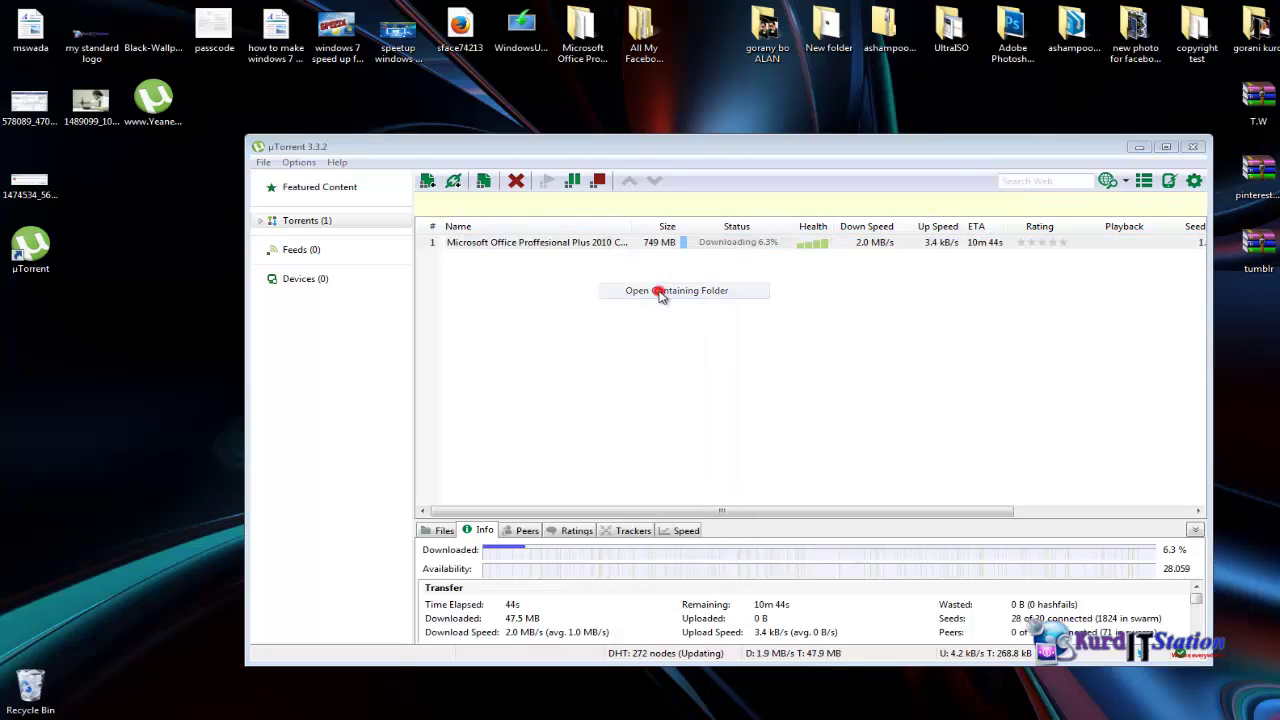
pyautogui.click(679, 439)
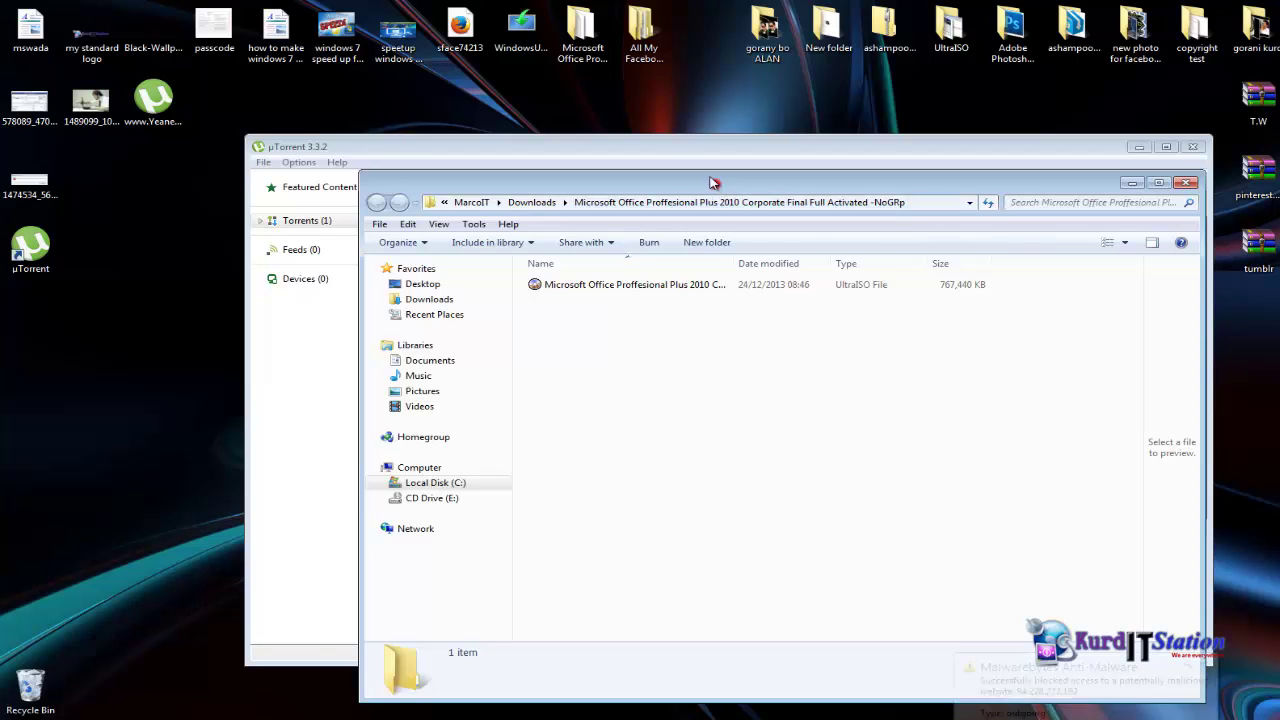
pyautogui.moveTo(714, 182); pyautogui.dragTo(679, 155)
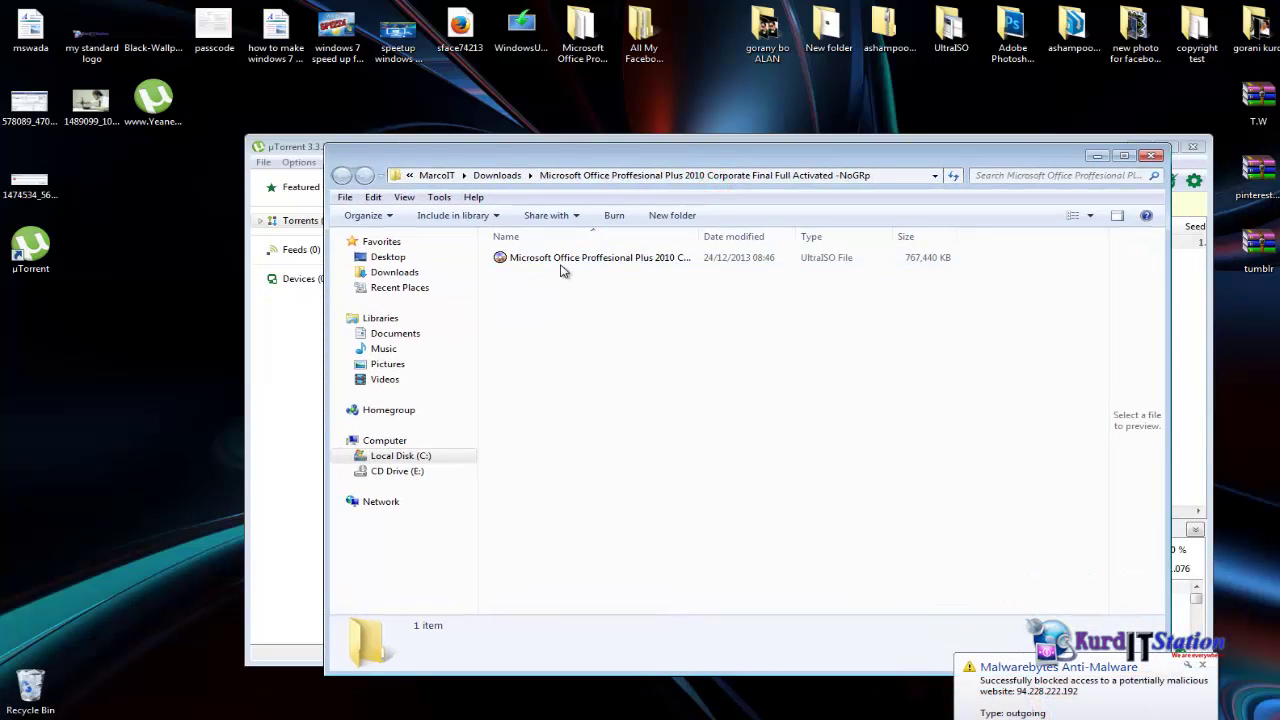
pyautogui.click(1151, 157)
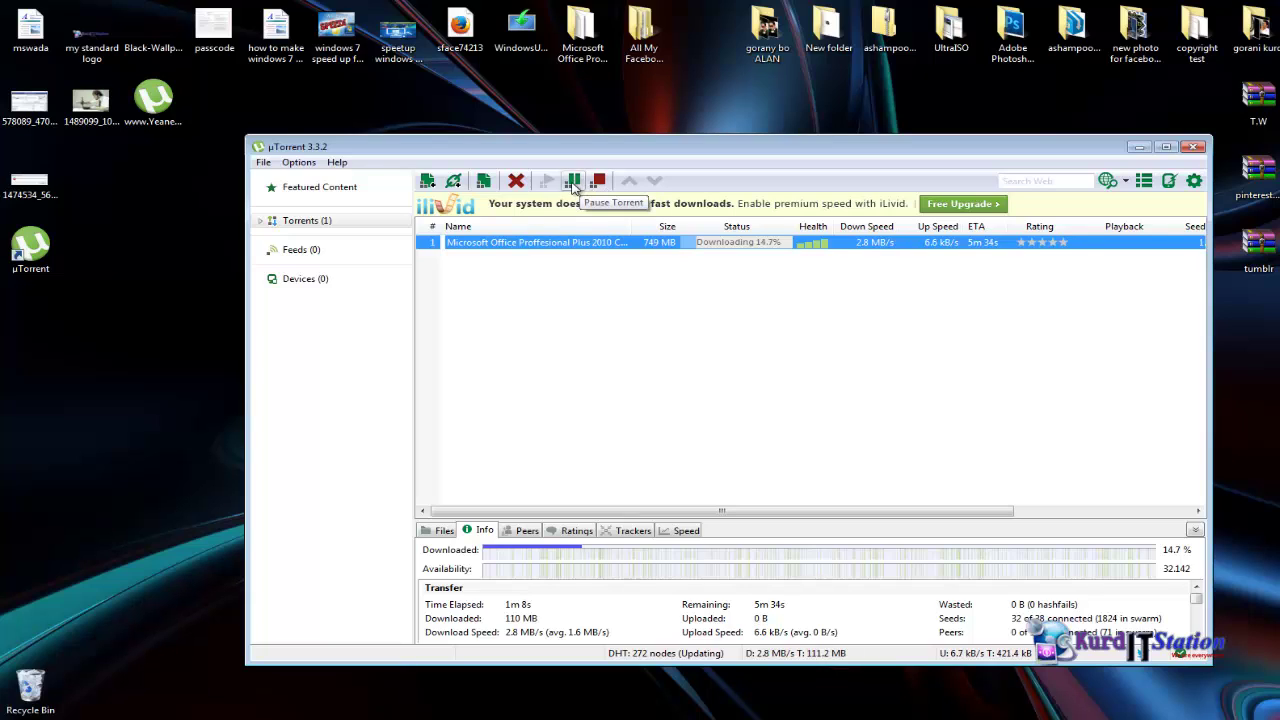
# - Pause and resume the Microsoft Office download, finally leaving the torrent stopped
pyautogui.click(574, 183)
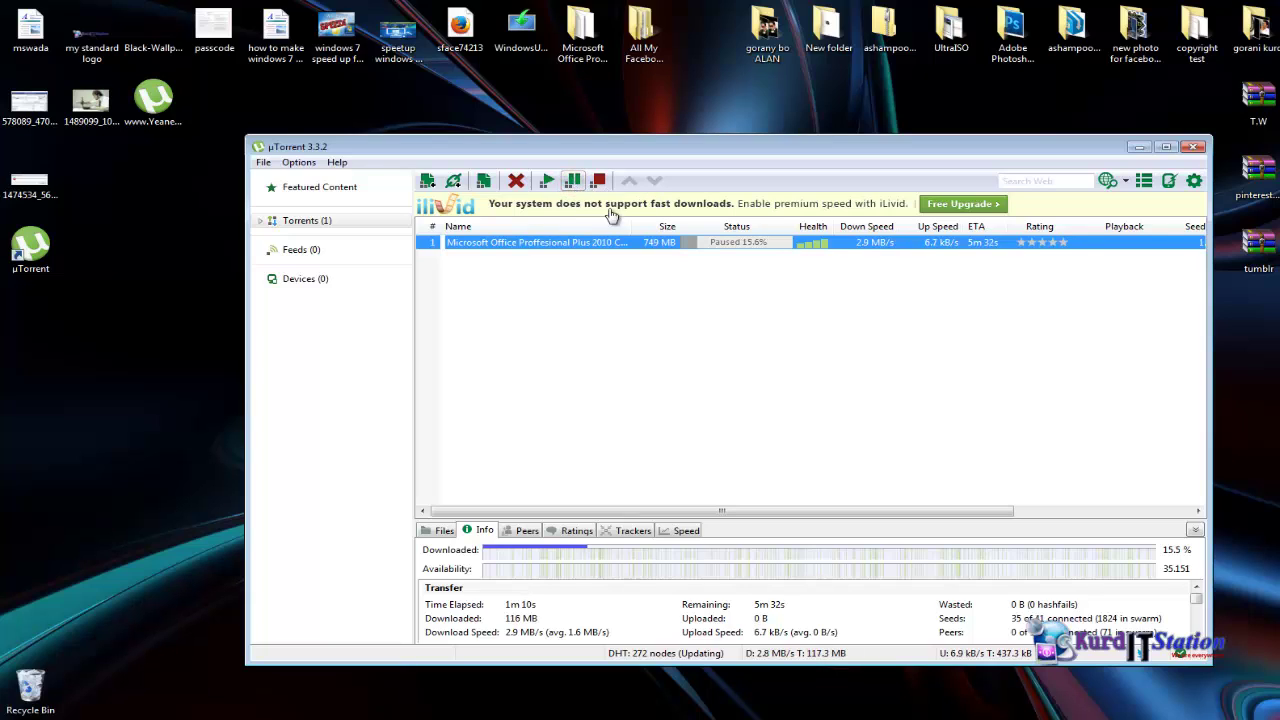
pyautogui.click(549, 183)
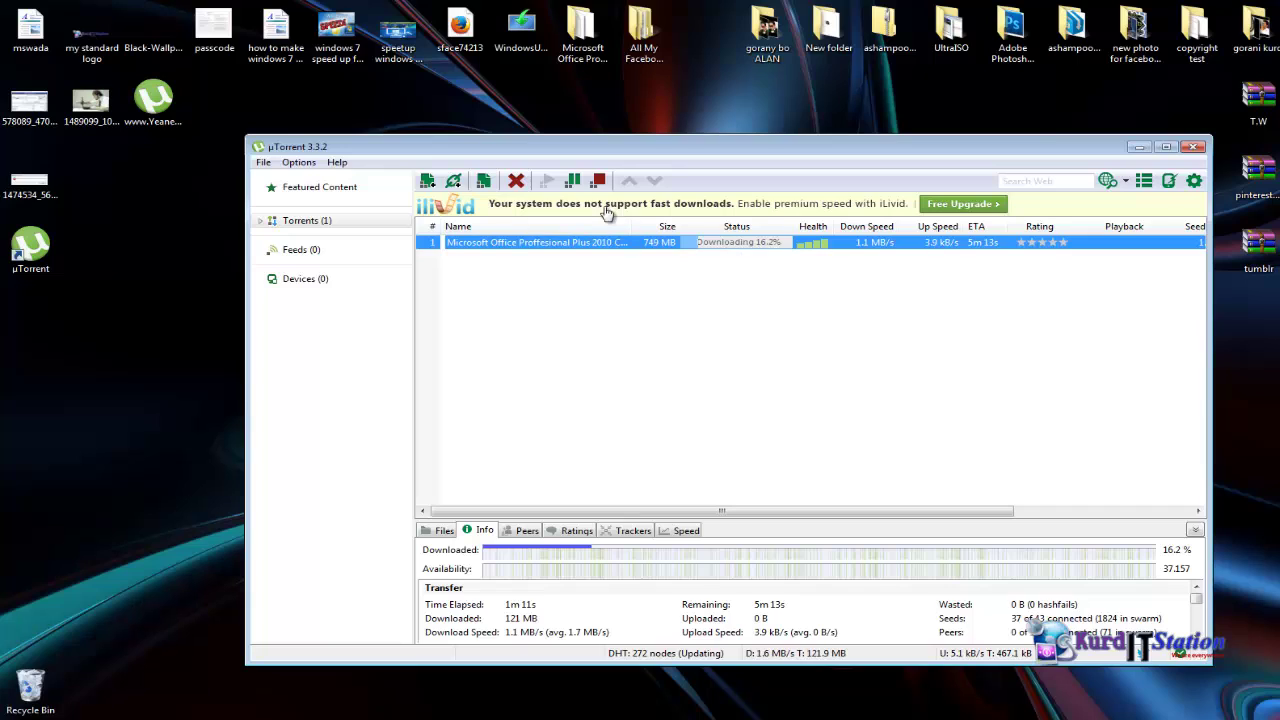
pyautogui.click(598, 181)
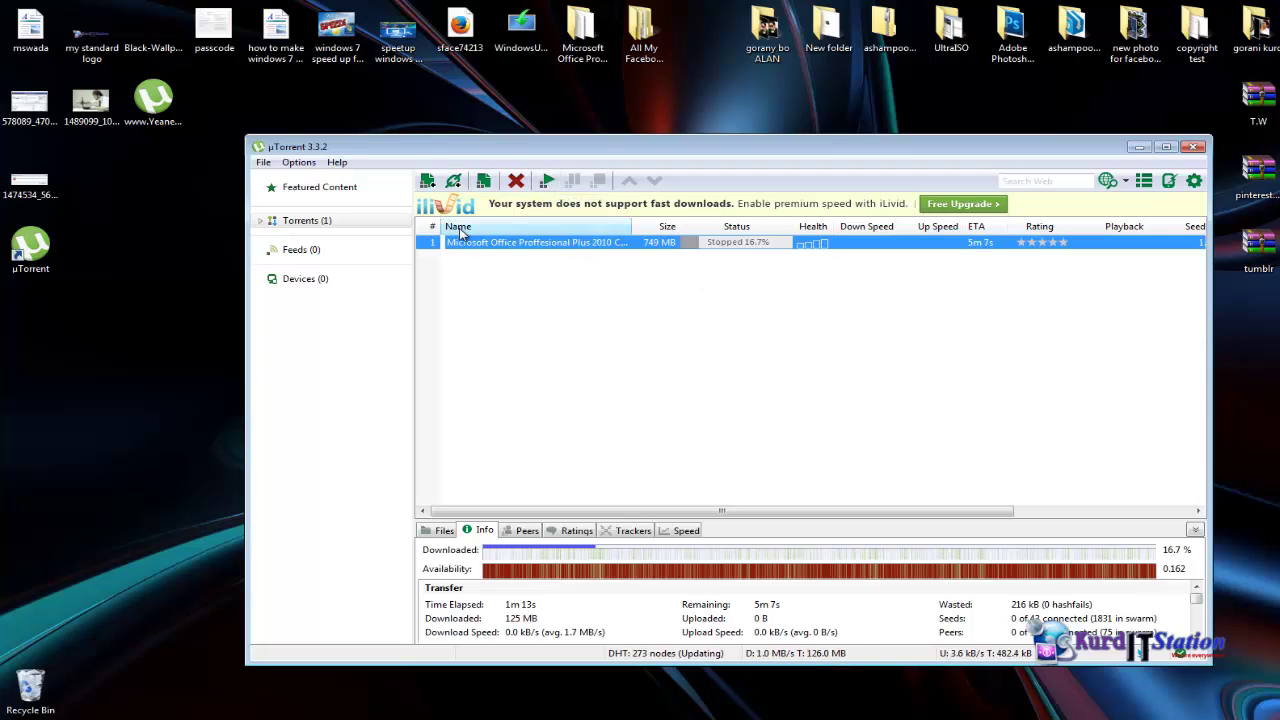
# - Review the General and Connection preferences of µTorrent, including the incoming connection port, and close them without changes
pyautogui.click(299, 163)
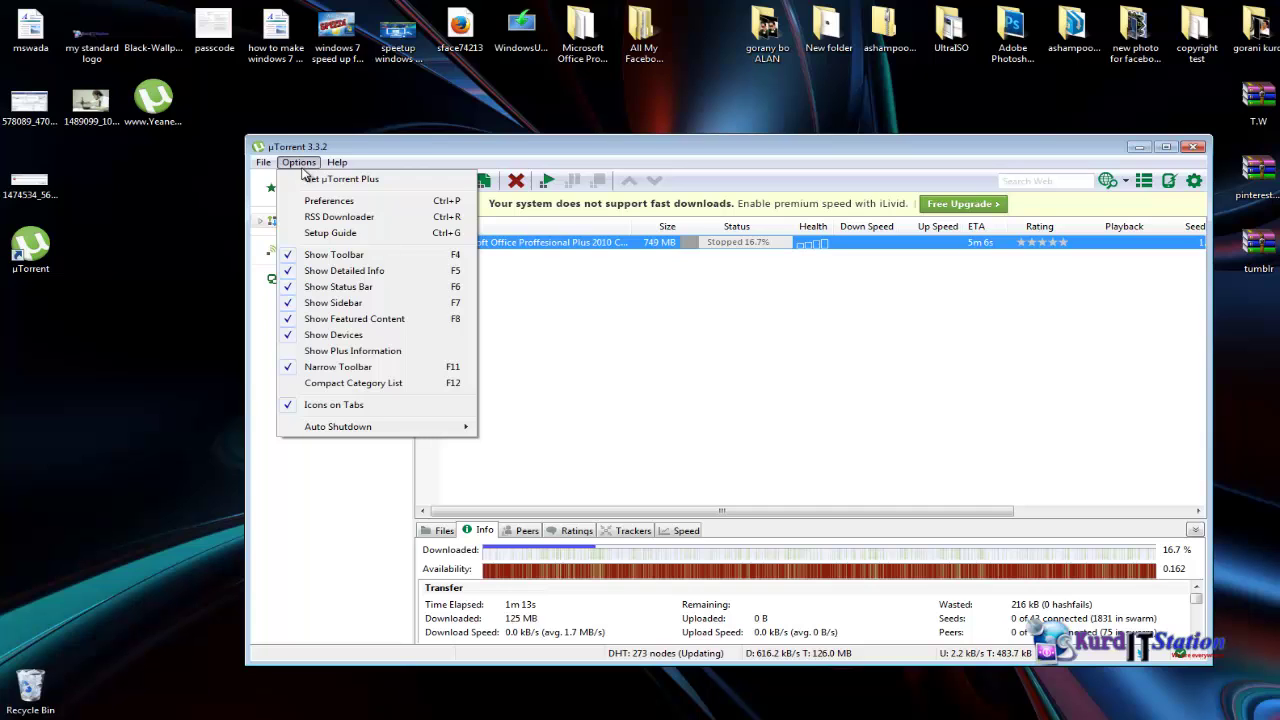
pyautogui.click(331, 202)
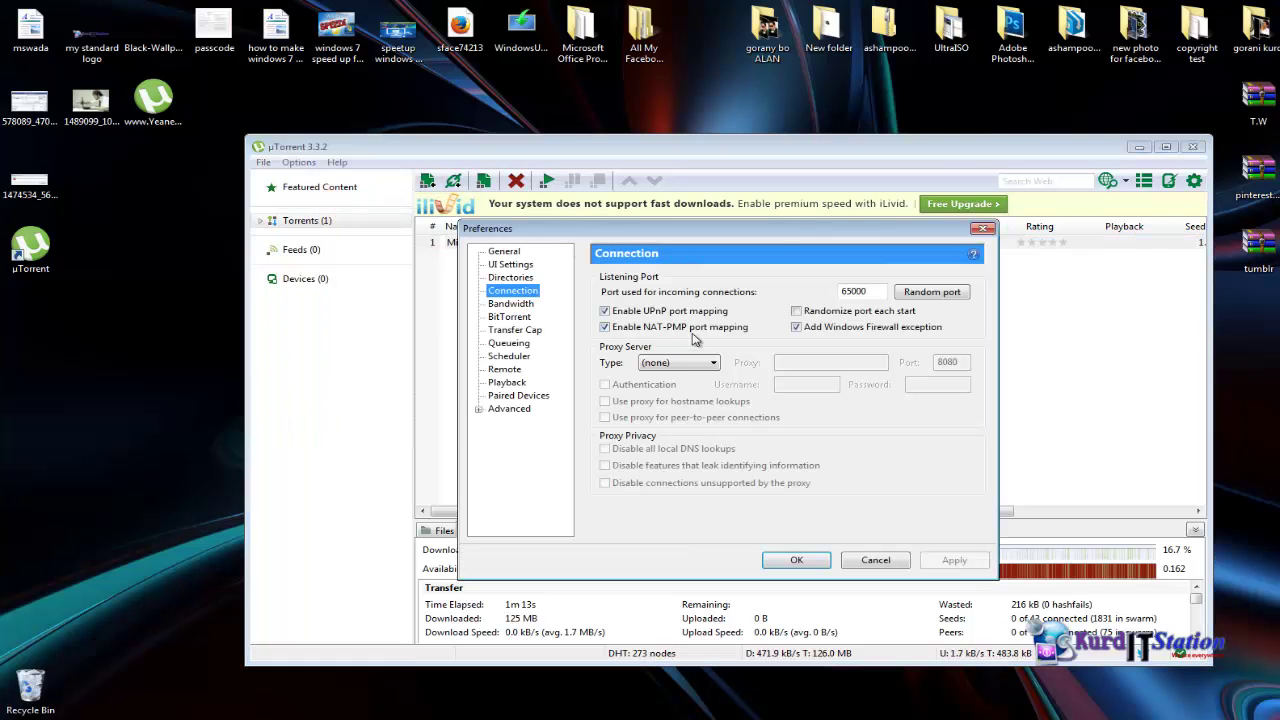
pyautogui.moveTo(779, 230); pyautogui.dragTo(775, 216)
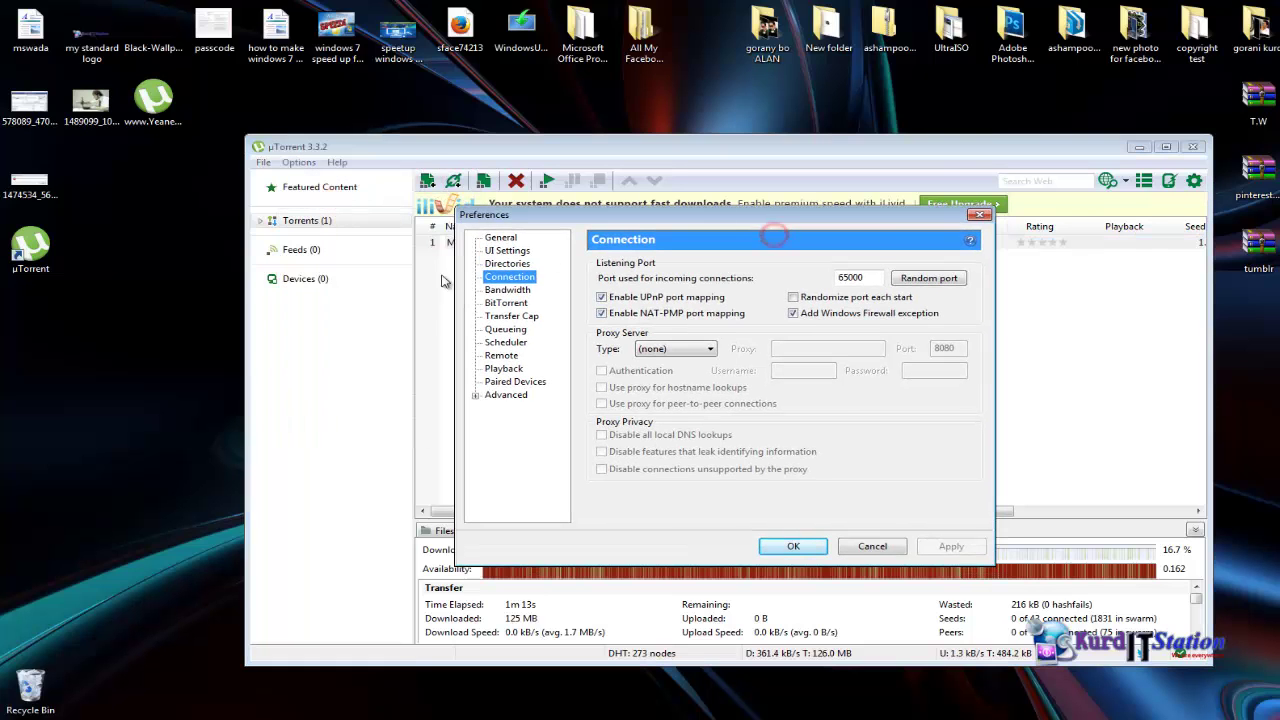
pyautogui.click(500, 238)
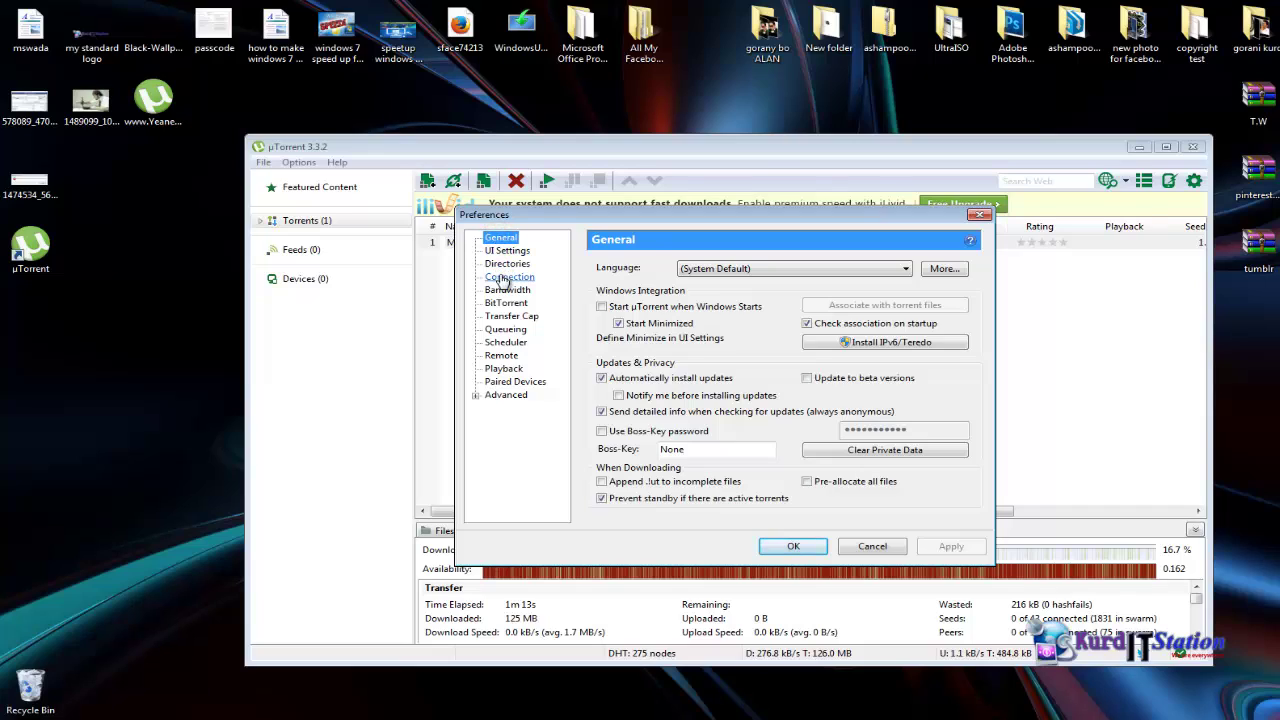
pyautogui.click(509, 276)
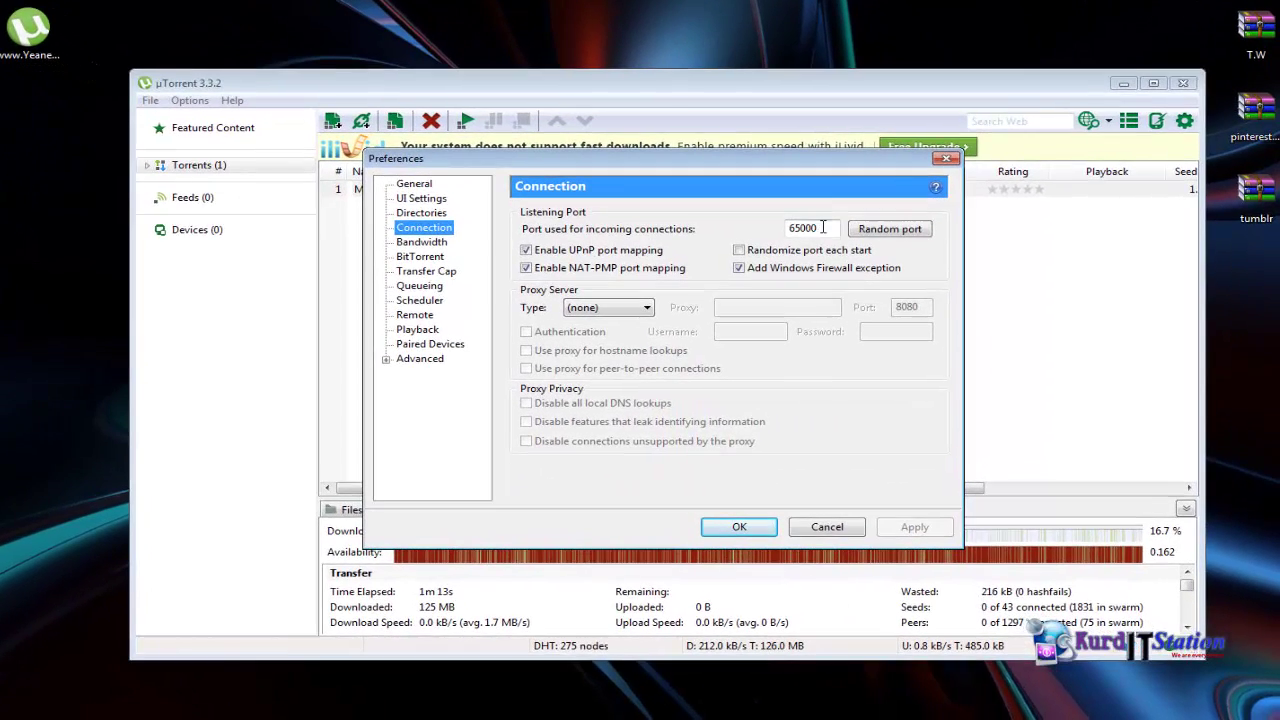
pyautogui.doubleClick(810, 235)
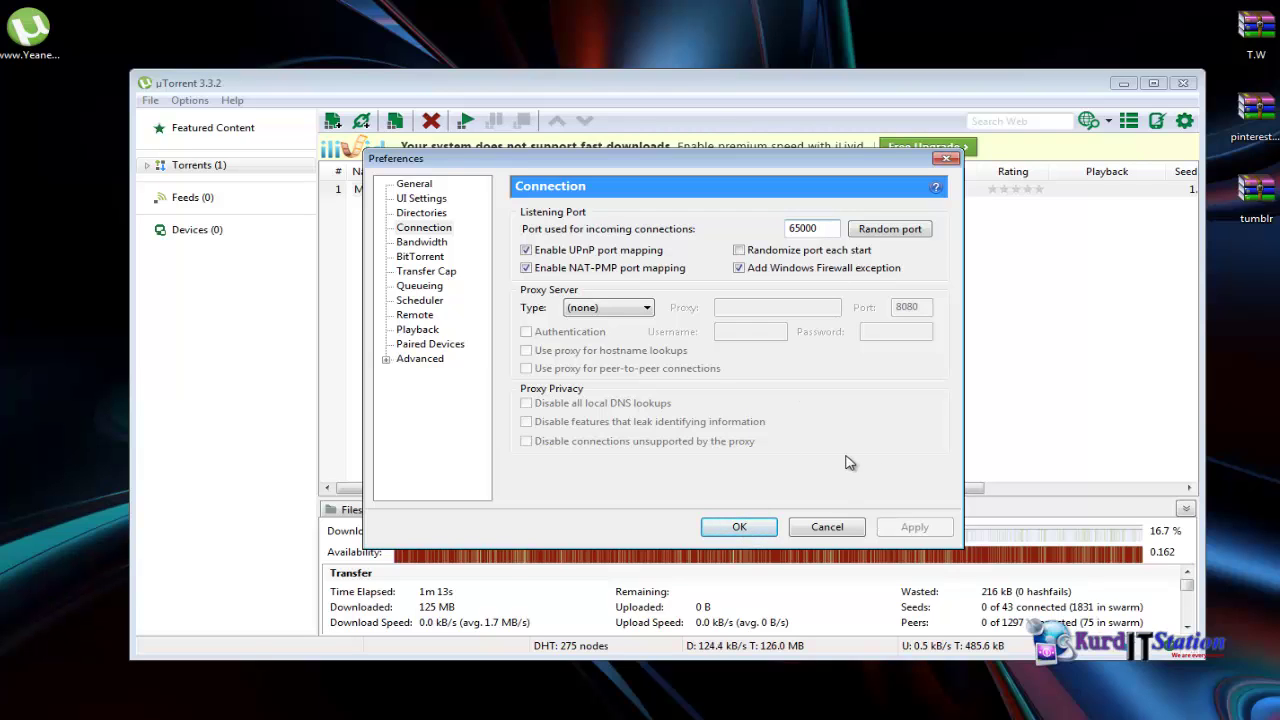
pyautogui.click(945, 160)
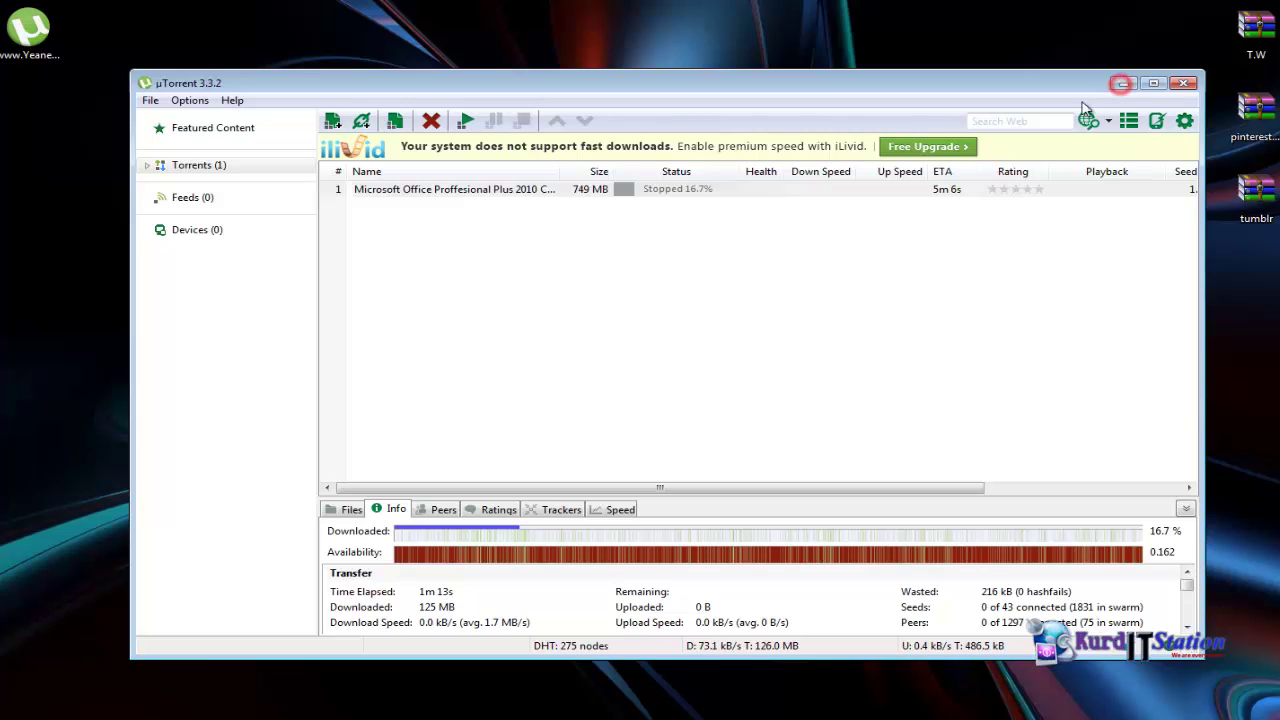
# - Minimize the µTorrent window and refresh the desktop
pyautogui.click(1121, 83)
pyautogui.rightClick(435, 271)
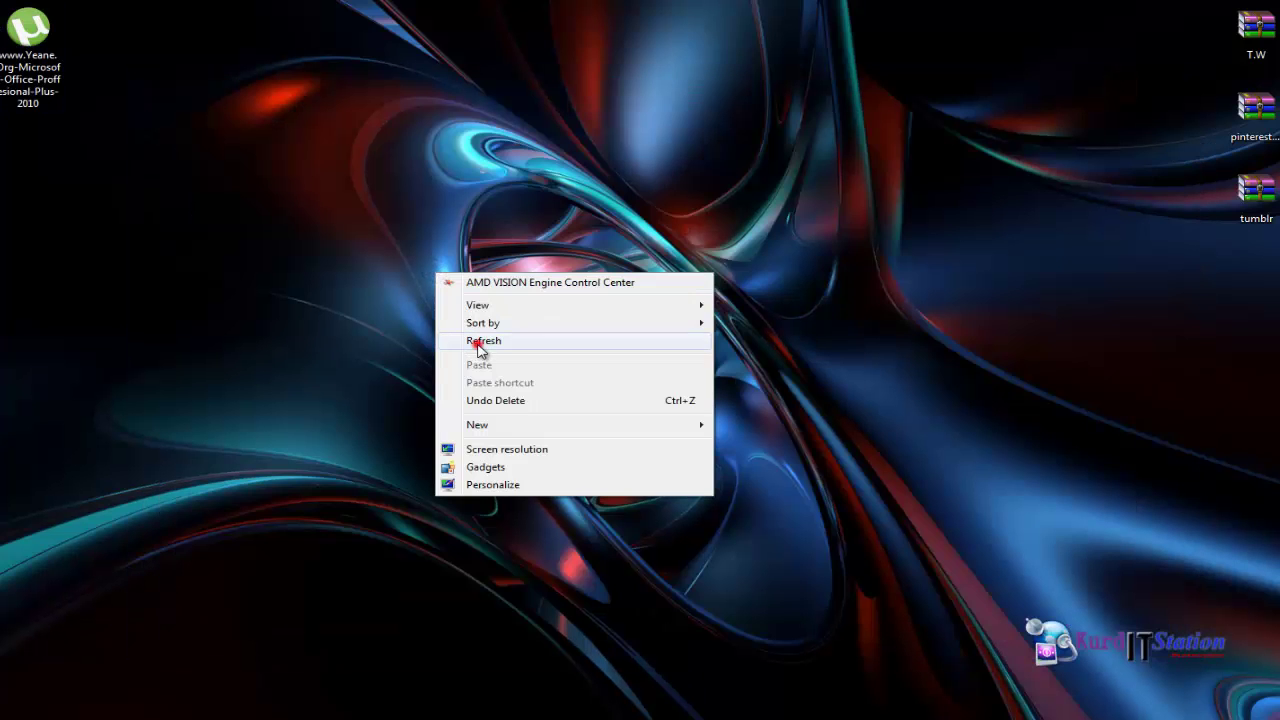
pyautogui.click(480, 344)
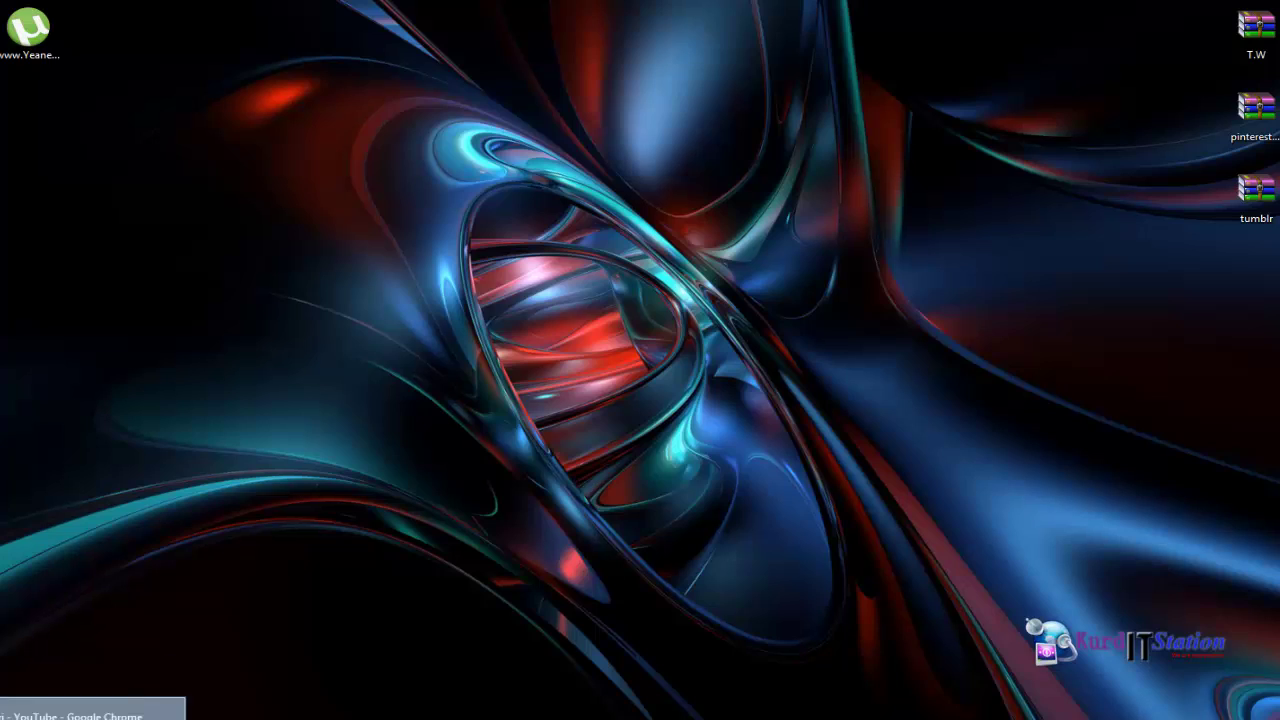
# - Switch to Chrome, close the µTorrent download and Yeane.Org tabs, and leave a new blank tab open
pyautogui.doubleClick(80, 712)
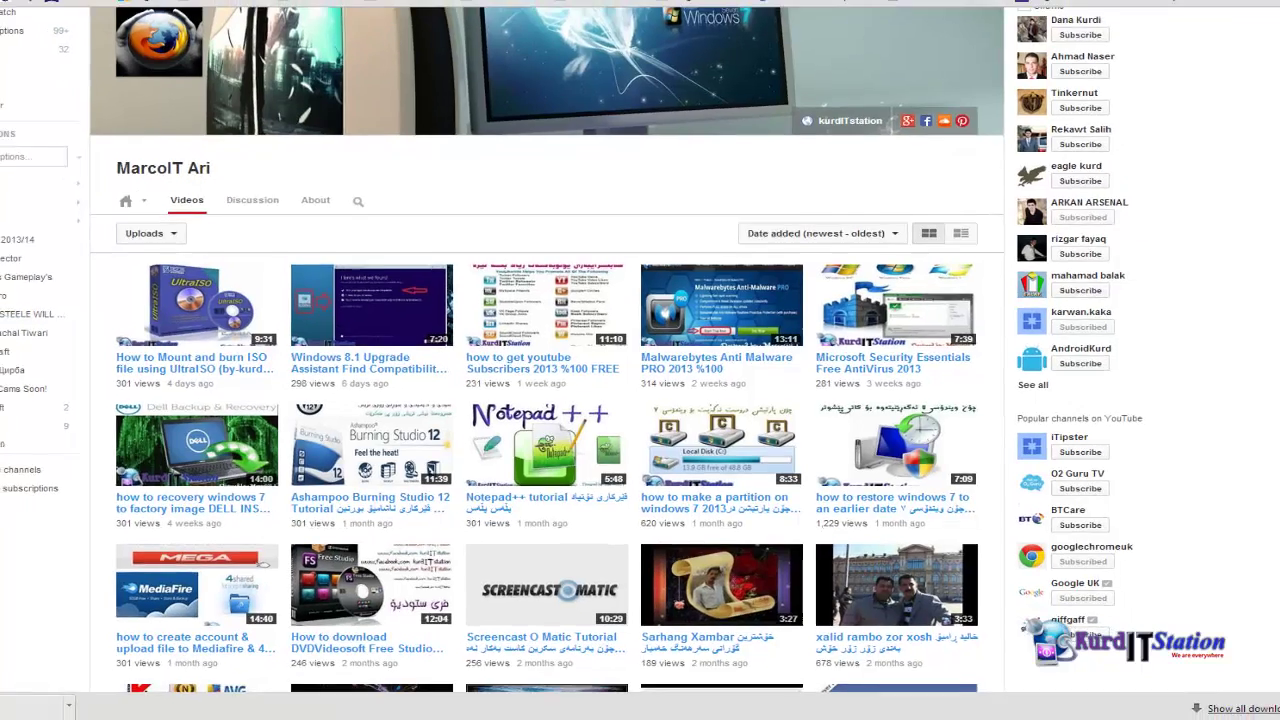
pyautogui.click(540, 9)
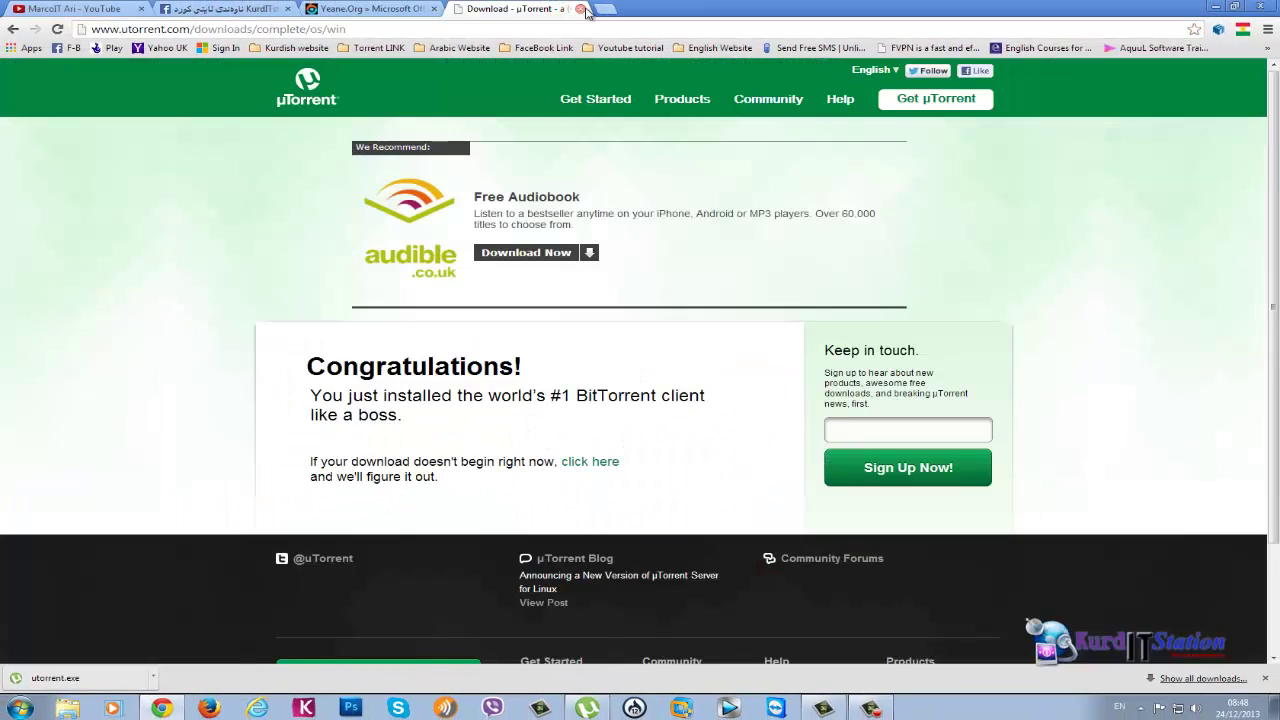
pyautogui.click(583, 9)
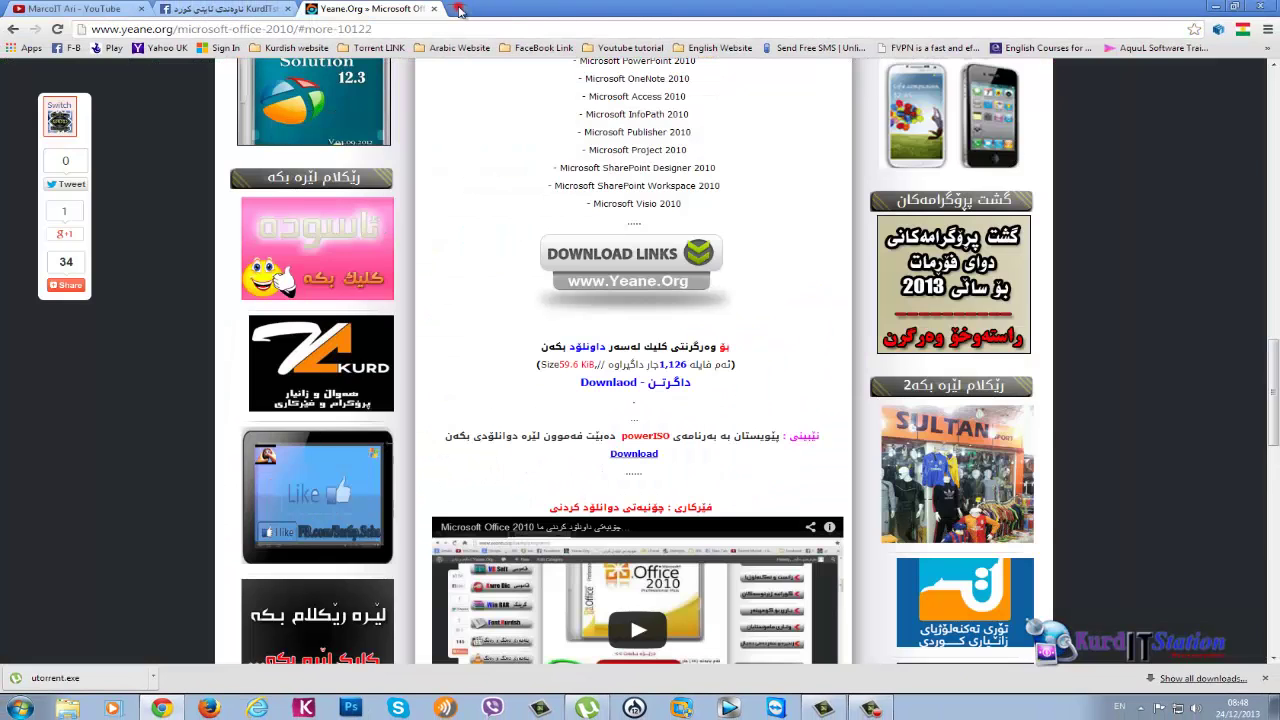
pyautogui.click(472, 10)
pyautogui.click(433, 9)
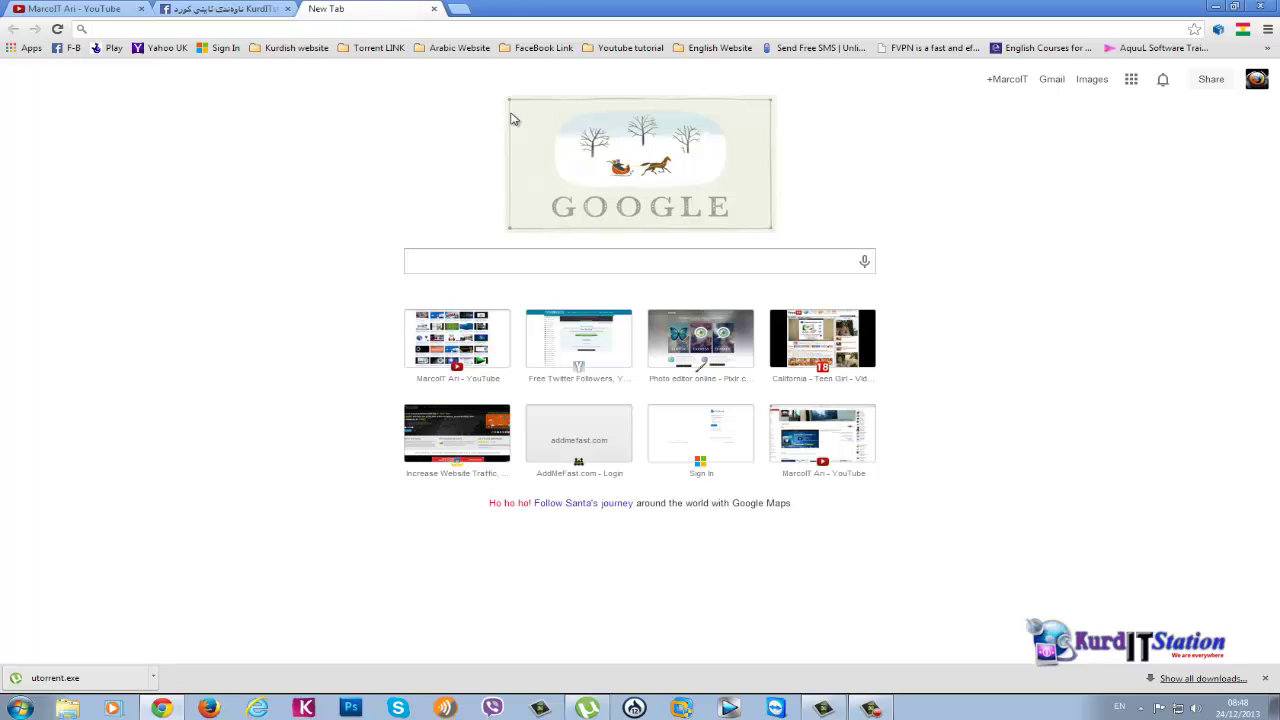
# - Search Google for torrentz.com, try to open the Torrentz site, and return to the search results
pyautogui.click(1131, 79)
pyautogui.click(1143, 140)
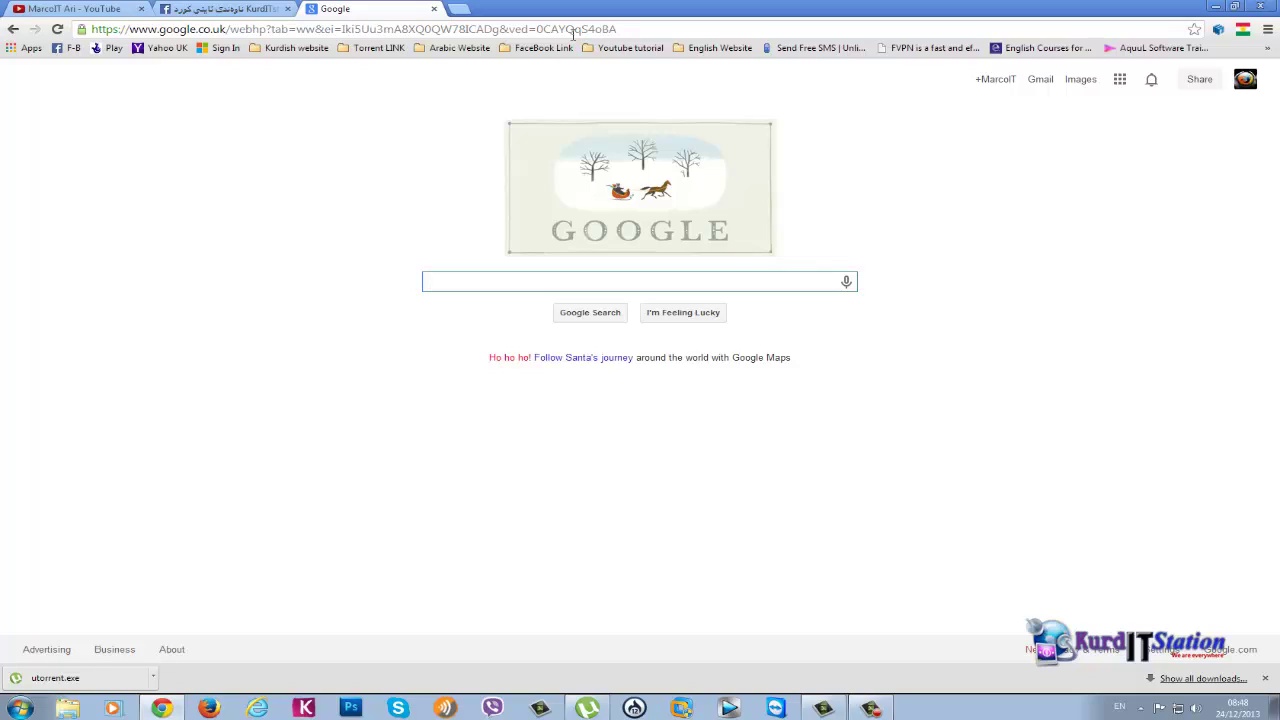
pyautogui.write('t')
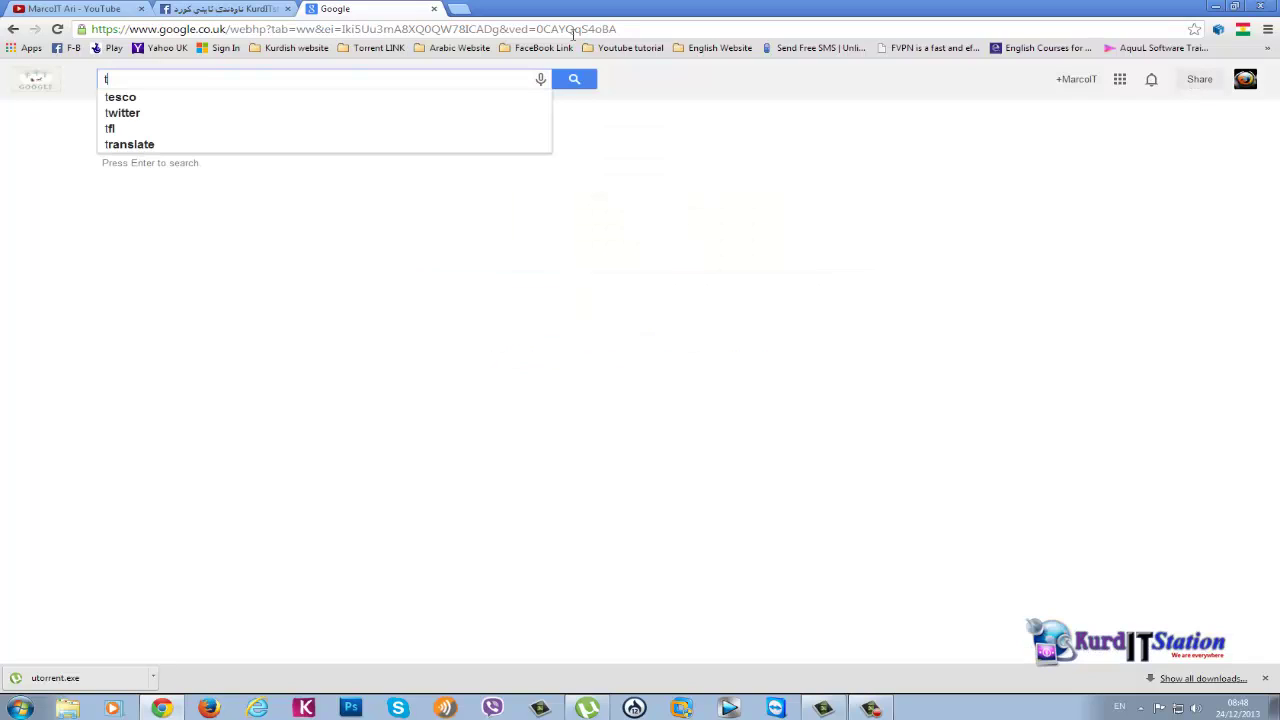
pyautogui.write('orrentz')
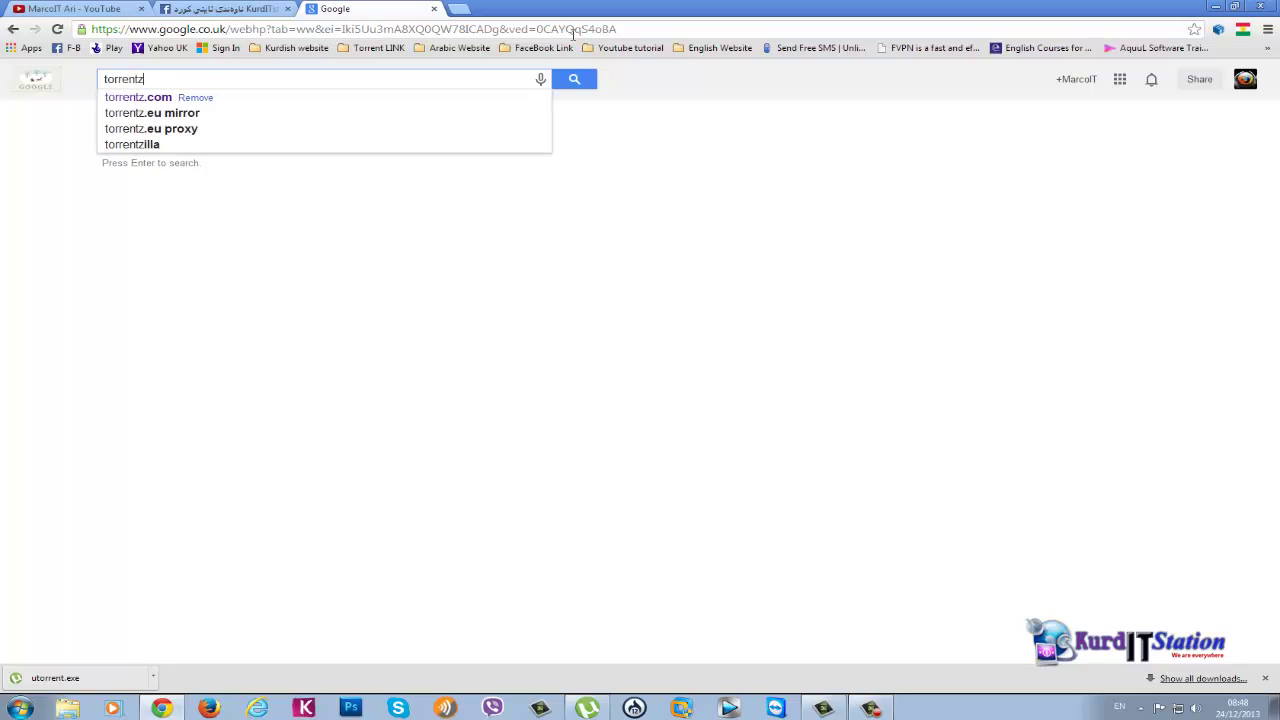
pyautogui.click(155, 98)
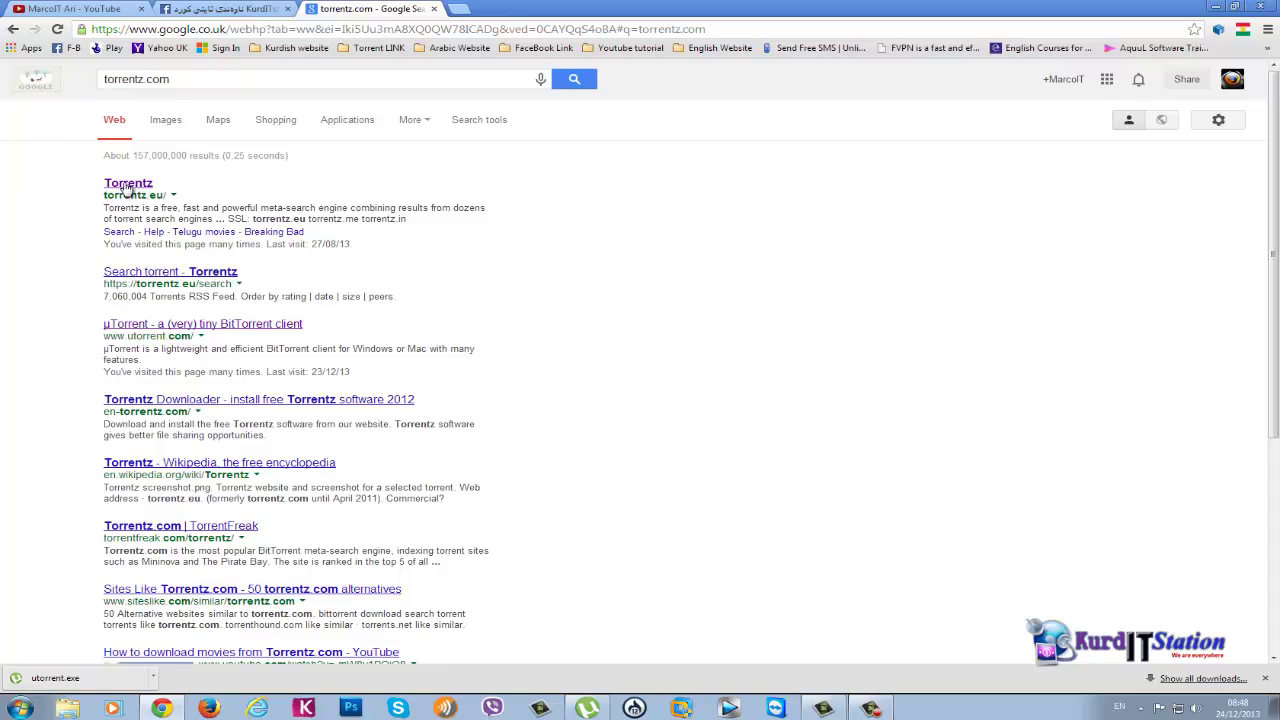
pyautogui.click(128, 184)
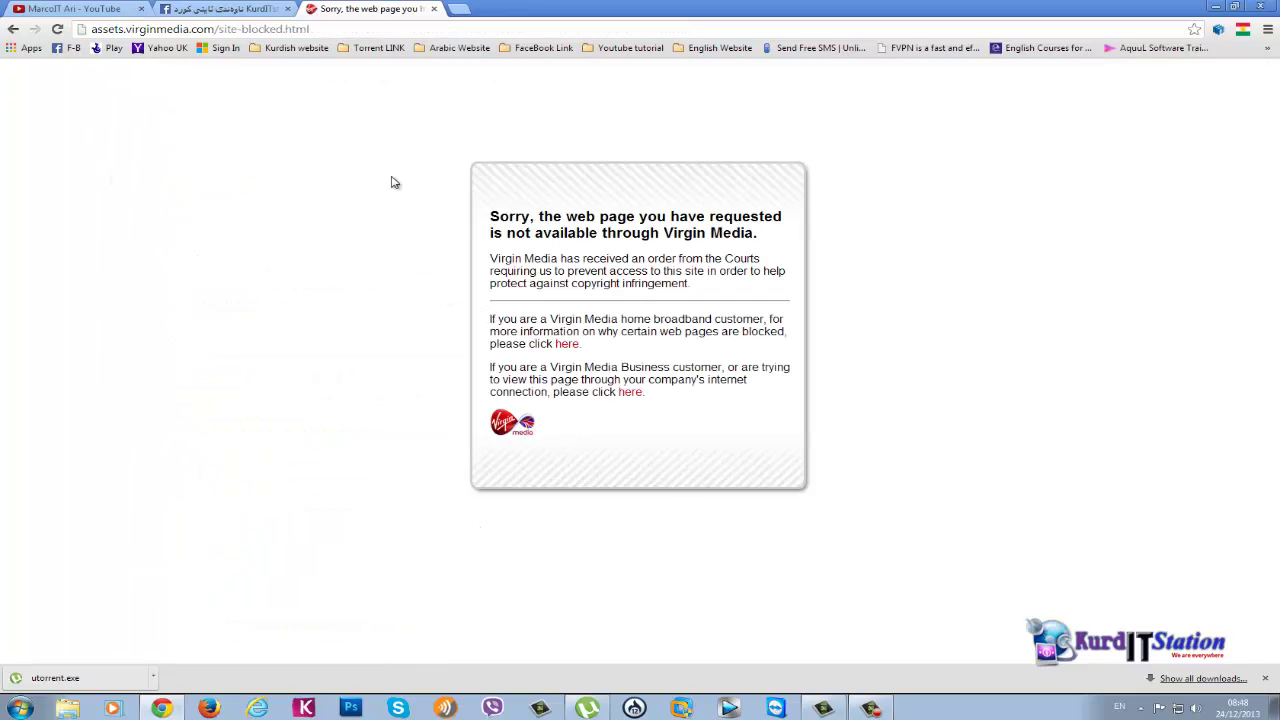
pyautogui.click(13, 31)
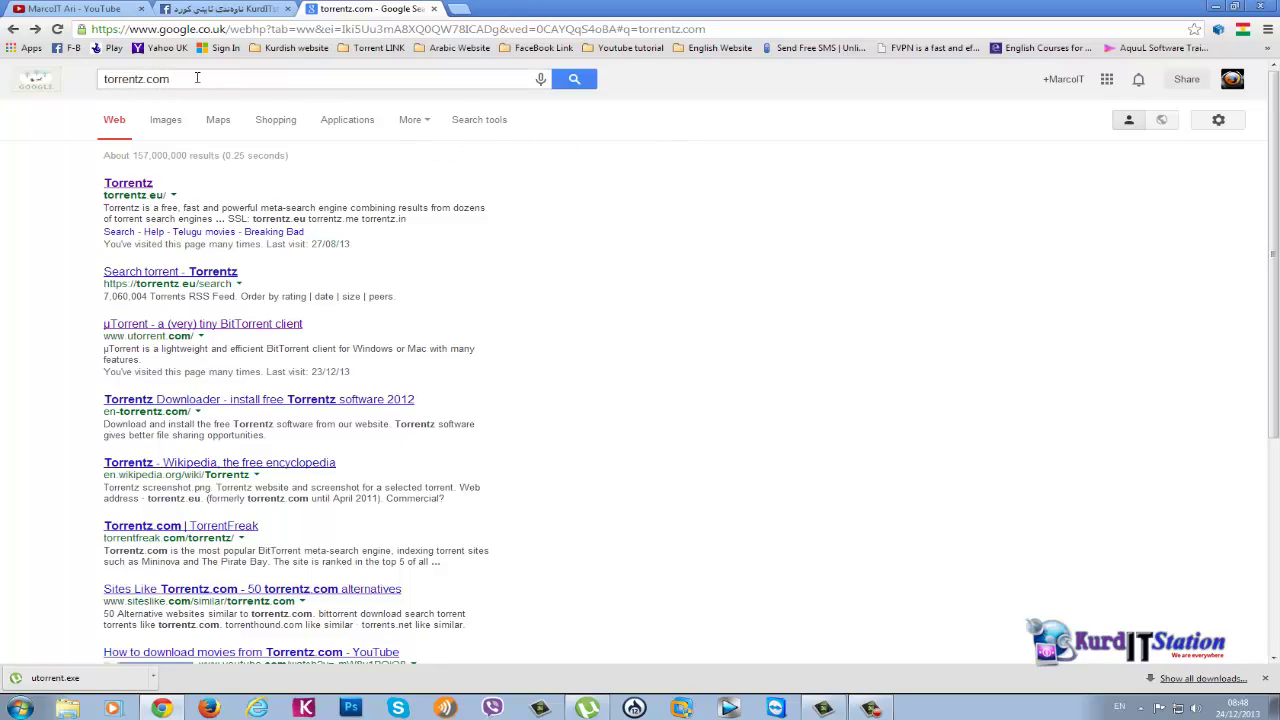
pyautogui.click(228, 76)
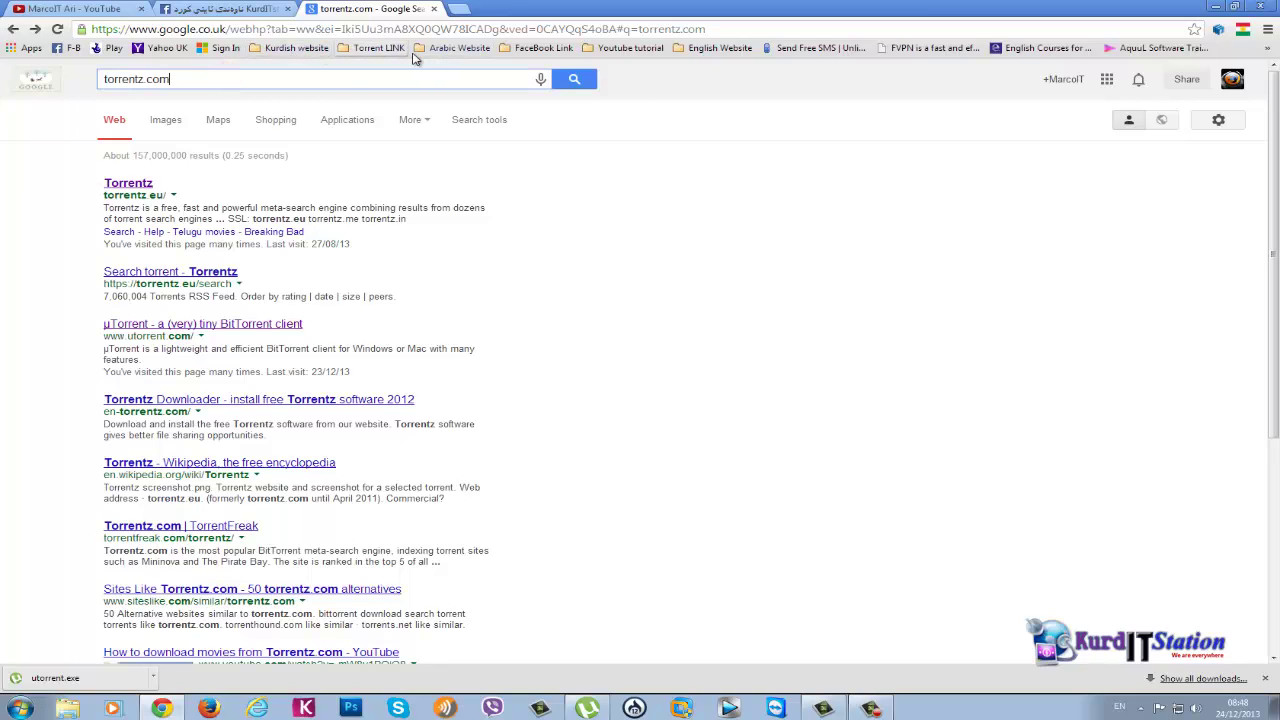
# - Open The Proxy Bay from the Torrent LINK bookmarks and go to the proxybay.eu site in its list
pyautogui.click(379, 48)
pyautogui.click(383, 66)
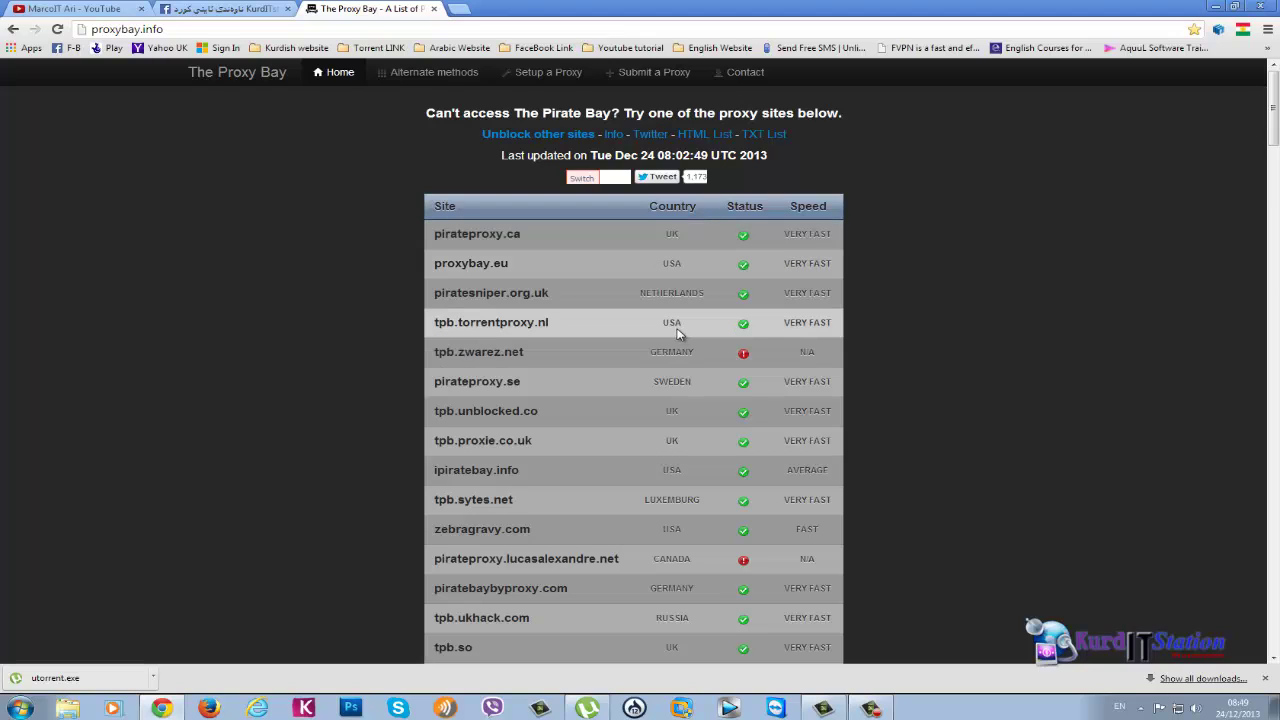
pyautogui.scroll(-1, 672, 322)
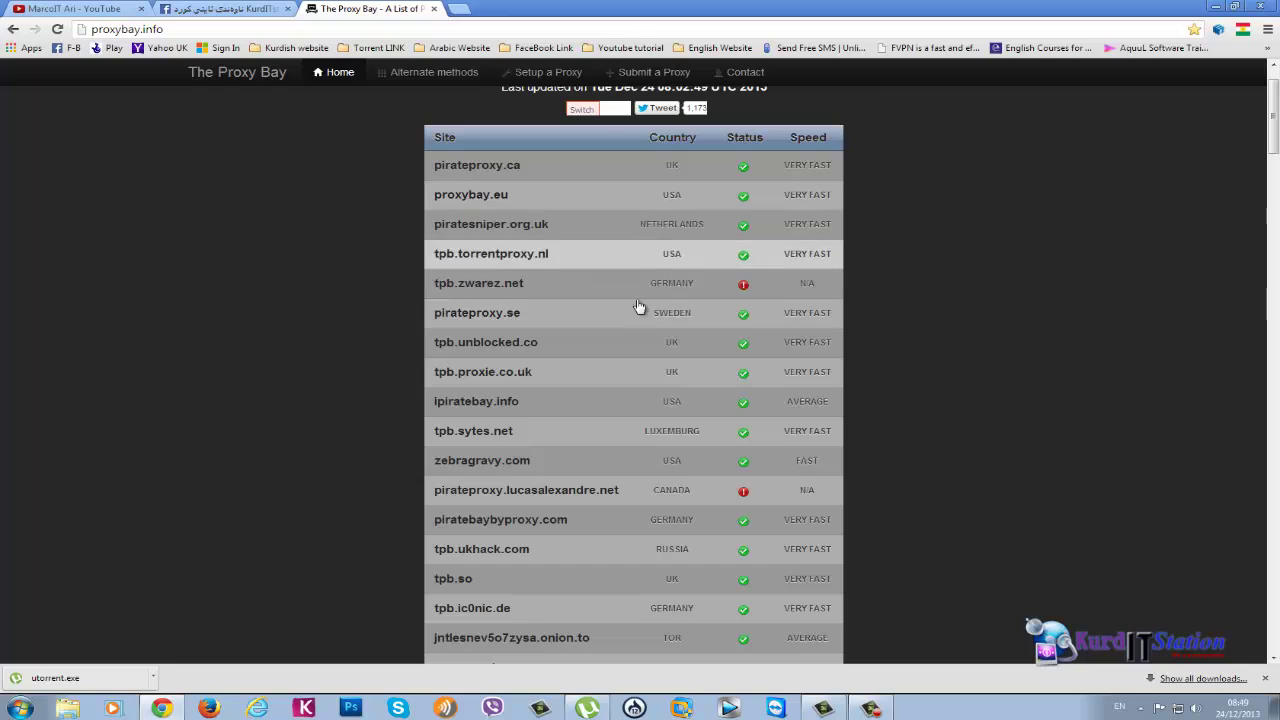
pyautogui.click(499, 199)
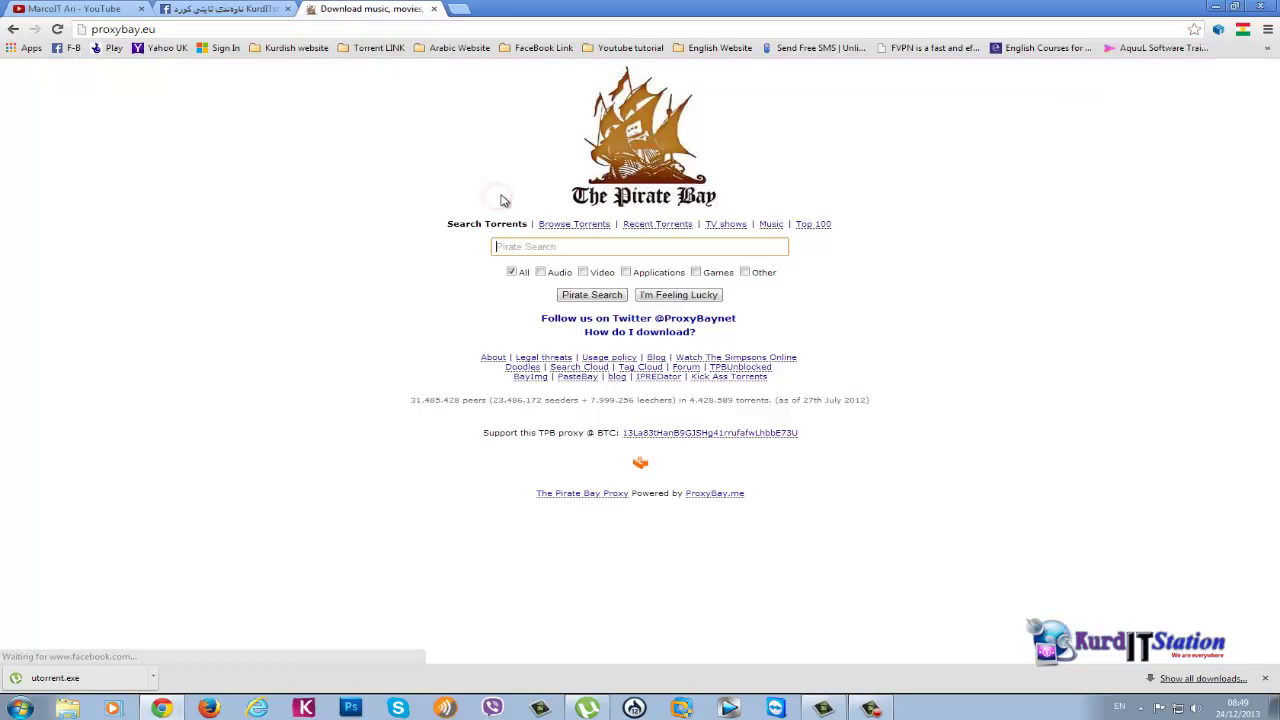
# - Search The Pirate Bay for wallpaper torrents and dismiss the Malwarebytes notification
pyautogui.click(556, 247)
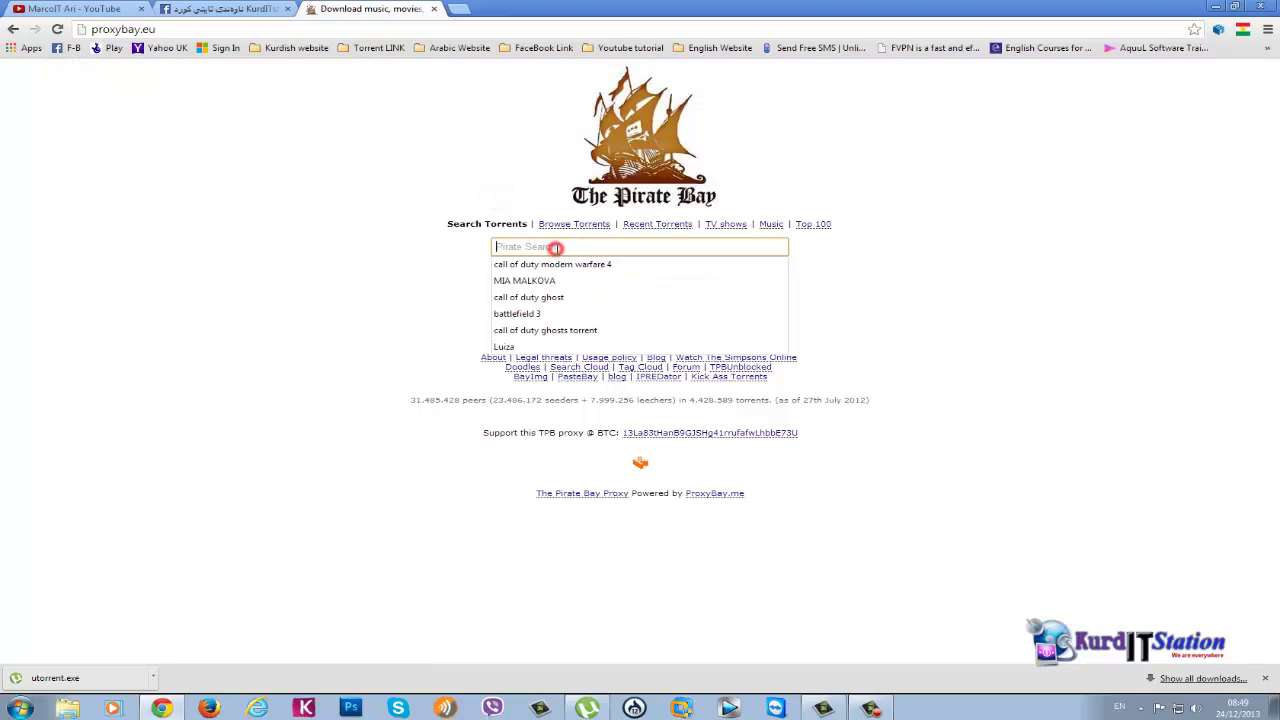
pyautogui.click(556, 247)
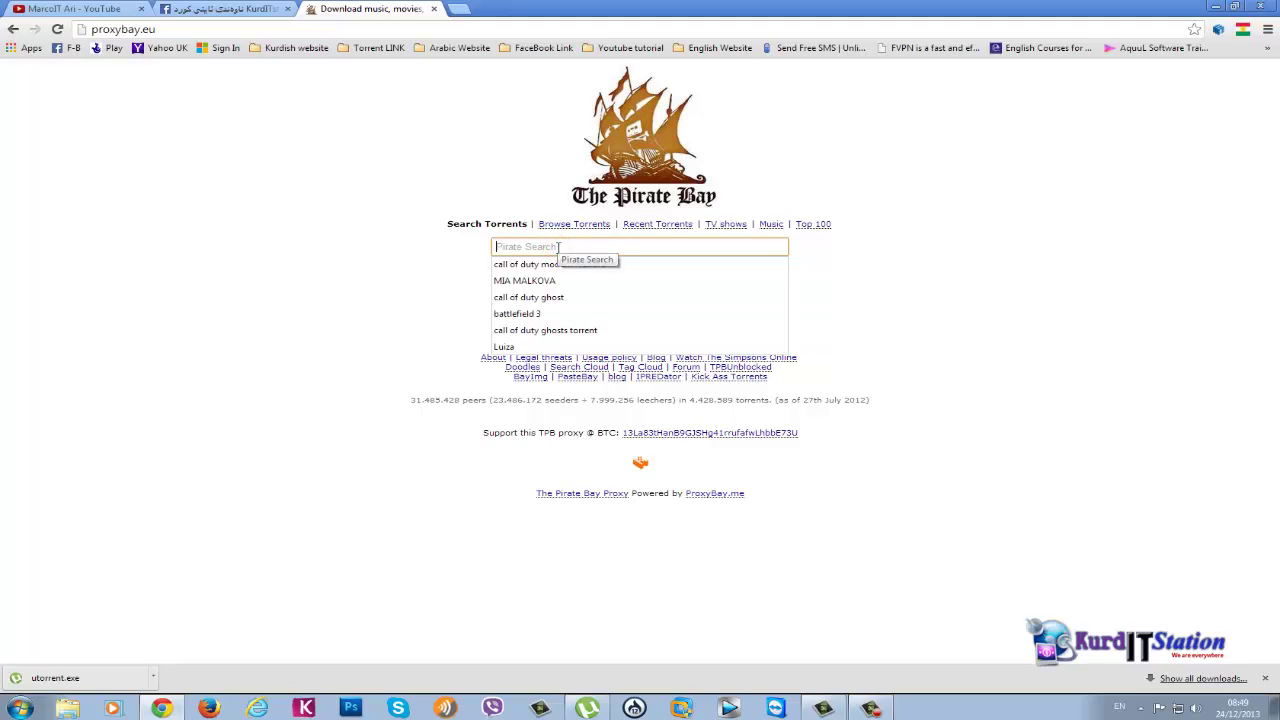
pyautogui.write('wallpae')
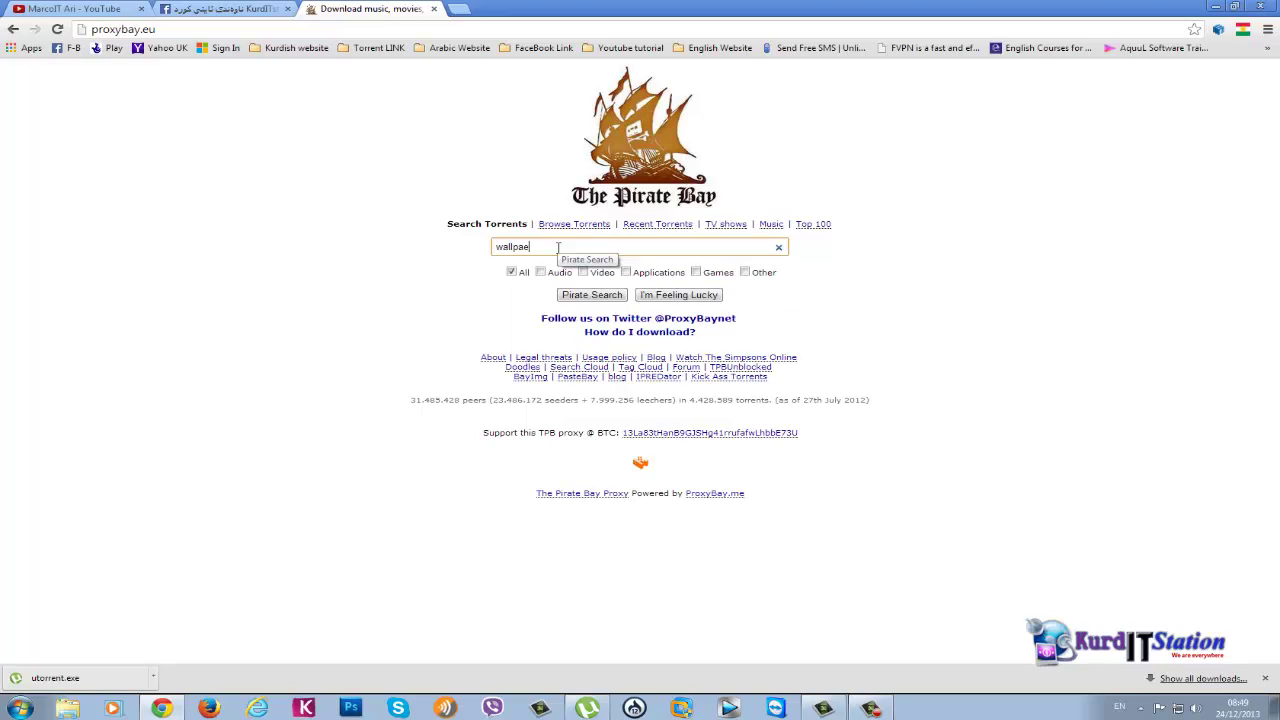
pyautogui.press('BackSpace')
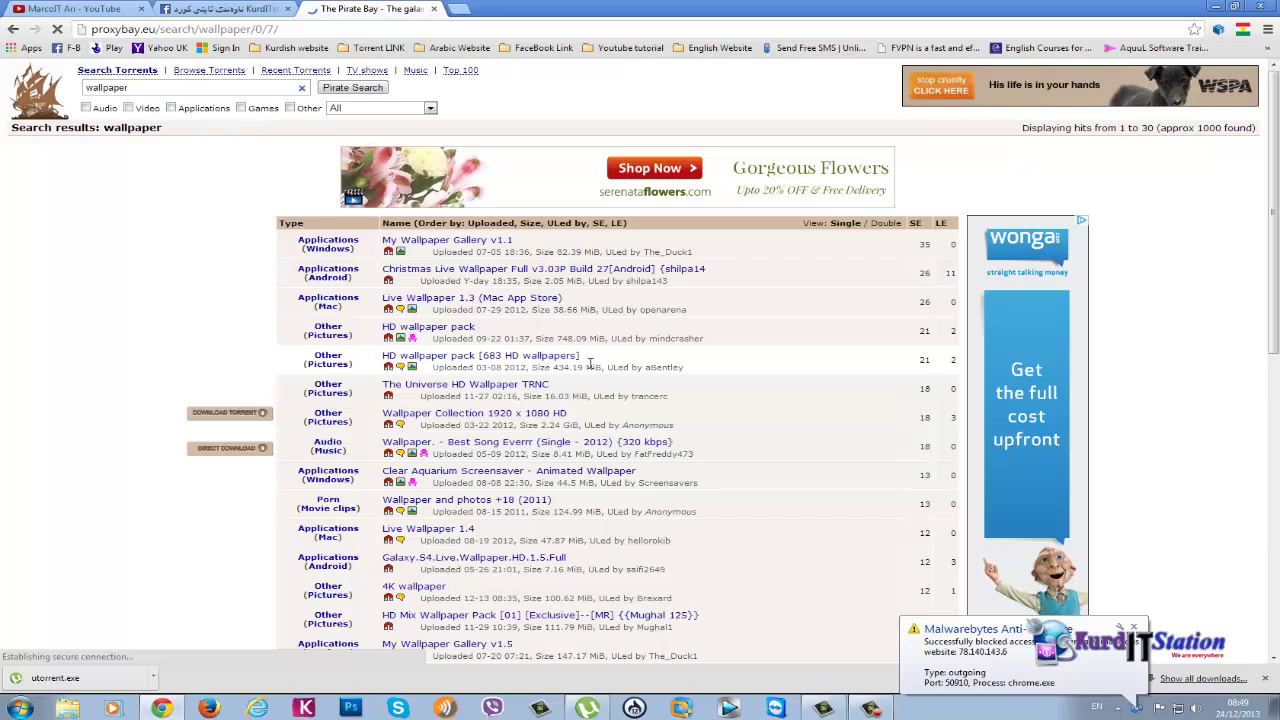
pyautogui.click(1141, 629)
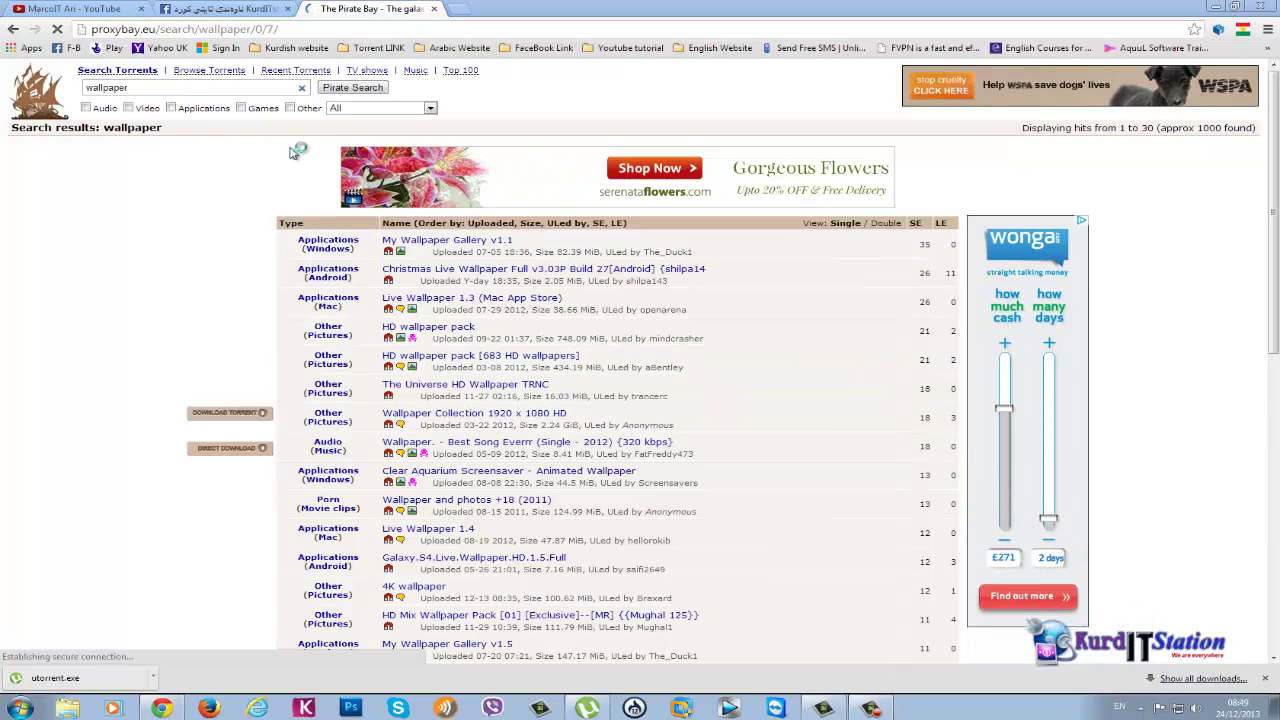
# - Search The Pirate Bay for "windows 8" and close the advertising tab that popped up
pyautogui.click(146, 88)
pyautogui.doubleClick(102, 88)
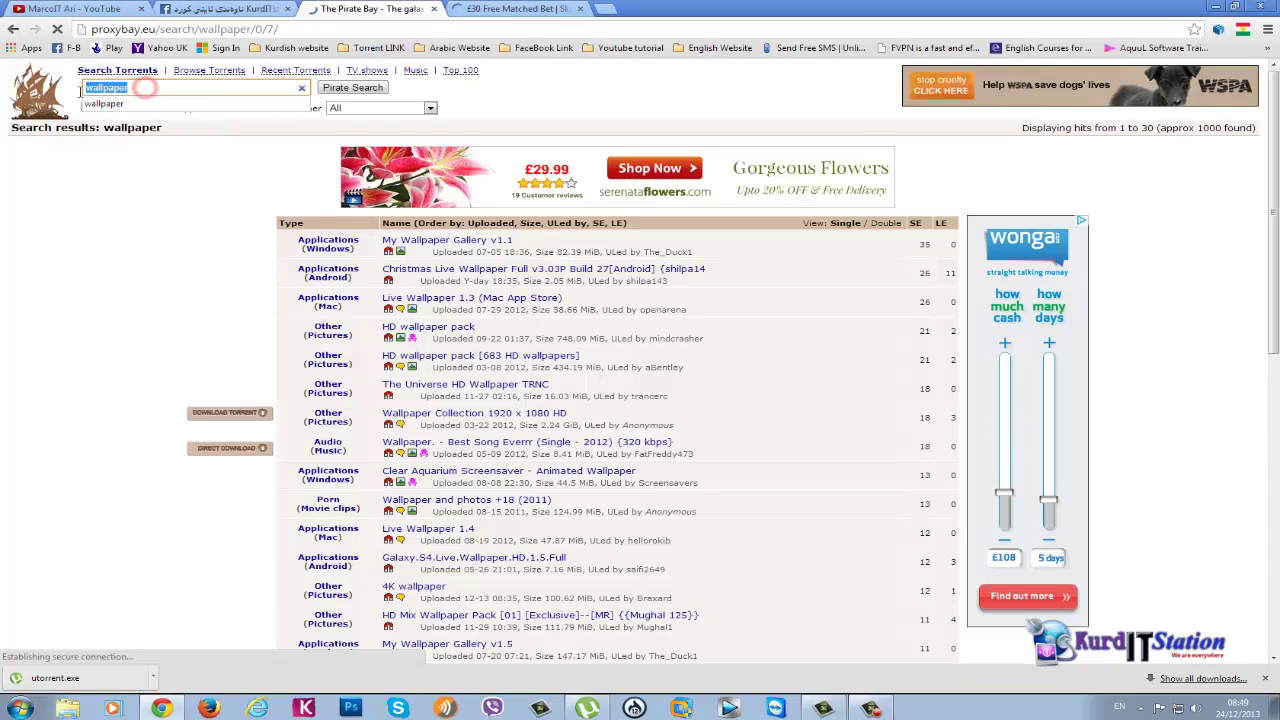
pyautogui.write('windows')
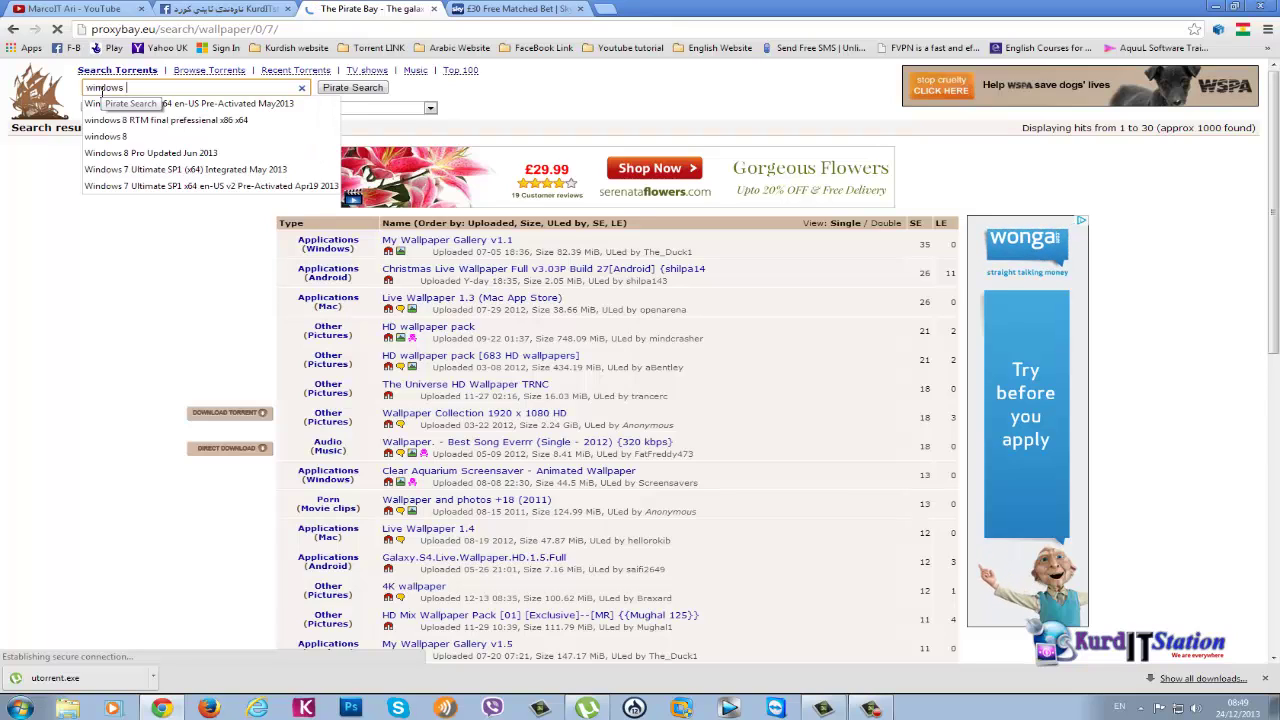
pyautogui.write(' 8')
pyautogui.click(338, 90)
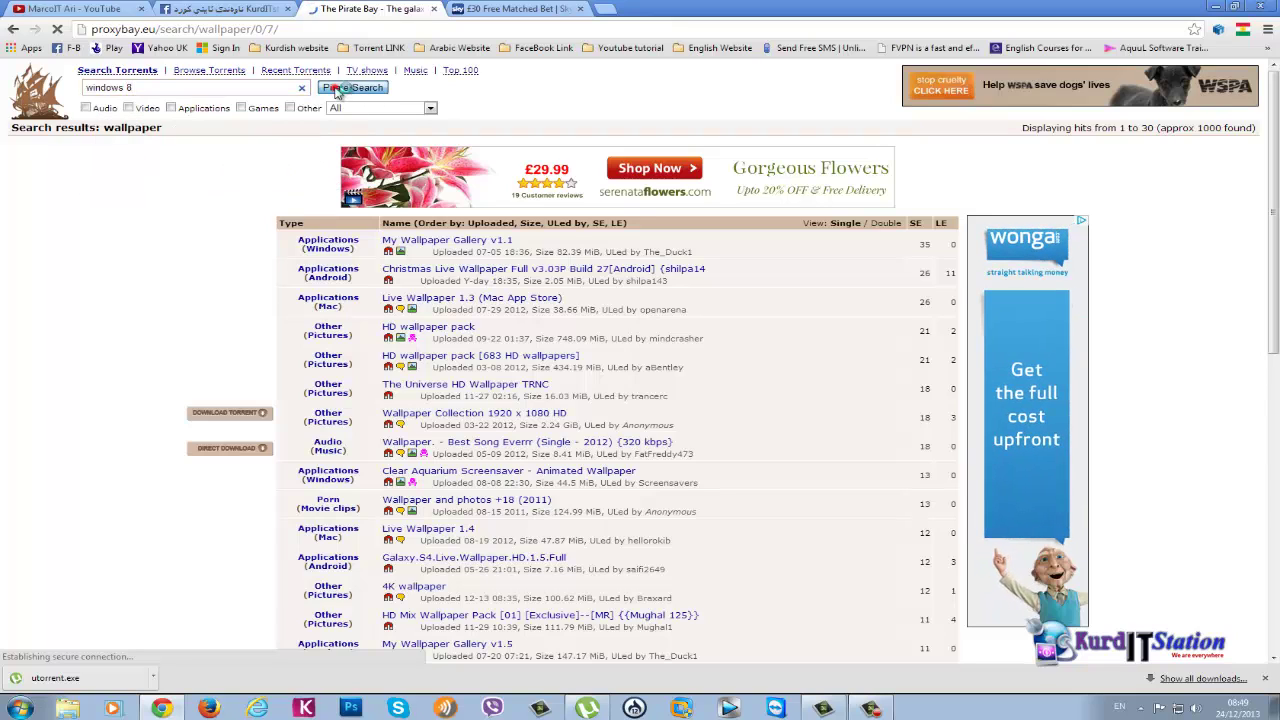
pyautogui.click(565, 9)
pyautogui.click(579, 9)
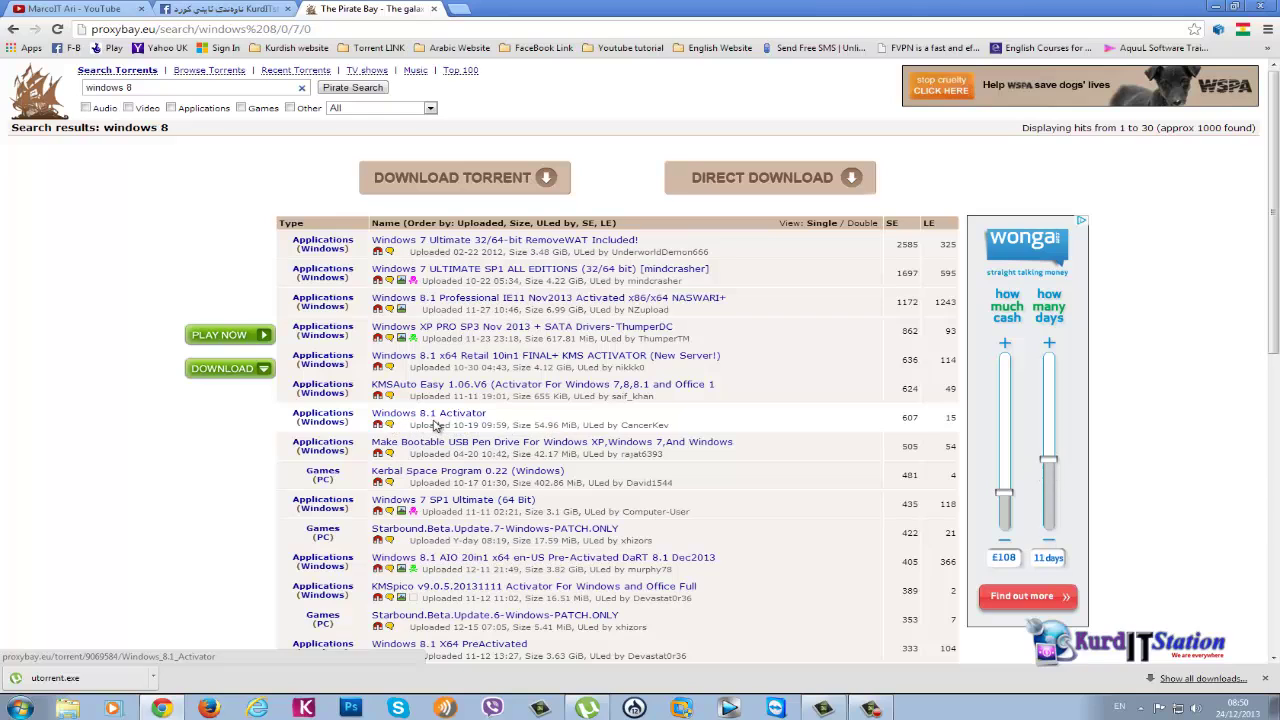
# - Examine the description and comments of the Windows 7 Ultimate 32/64-bit RemoveWAT torrent, and return to the search results
pyautogui.click(446, 242)
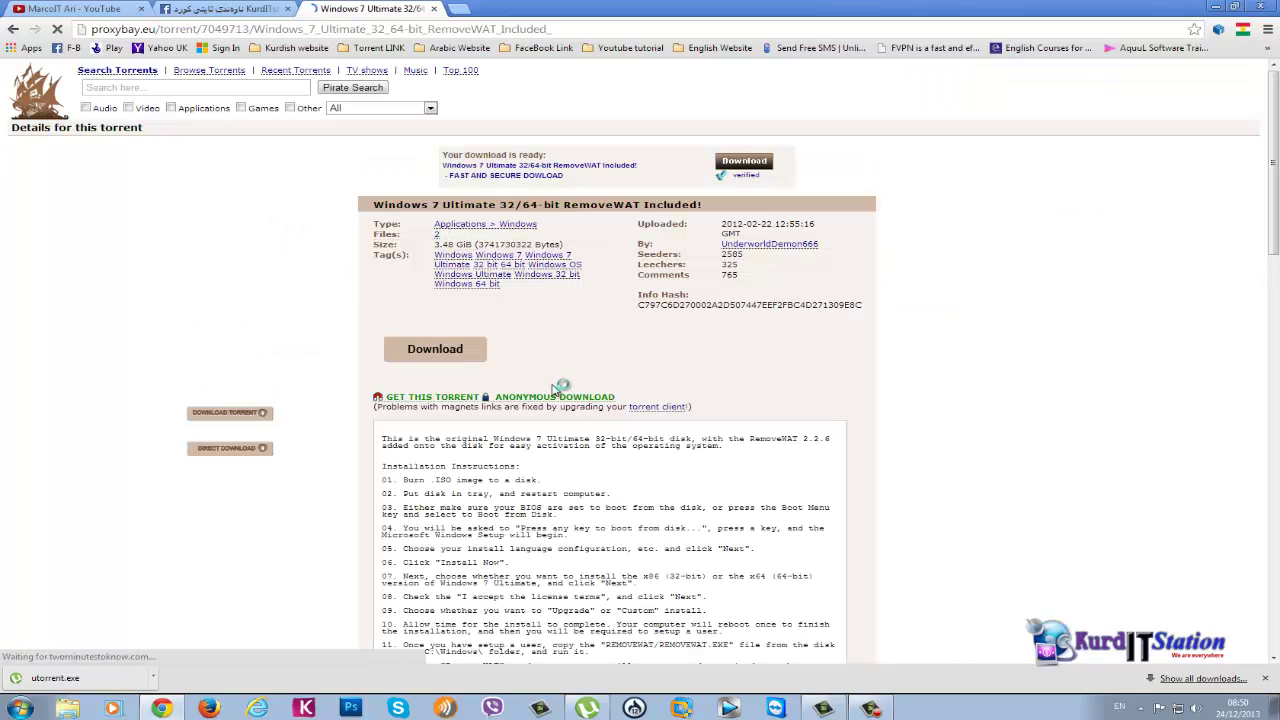
pyautogui.scroll(-3, 549, 389)
pyautogui.scroll(-5, 524, 376)
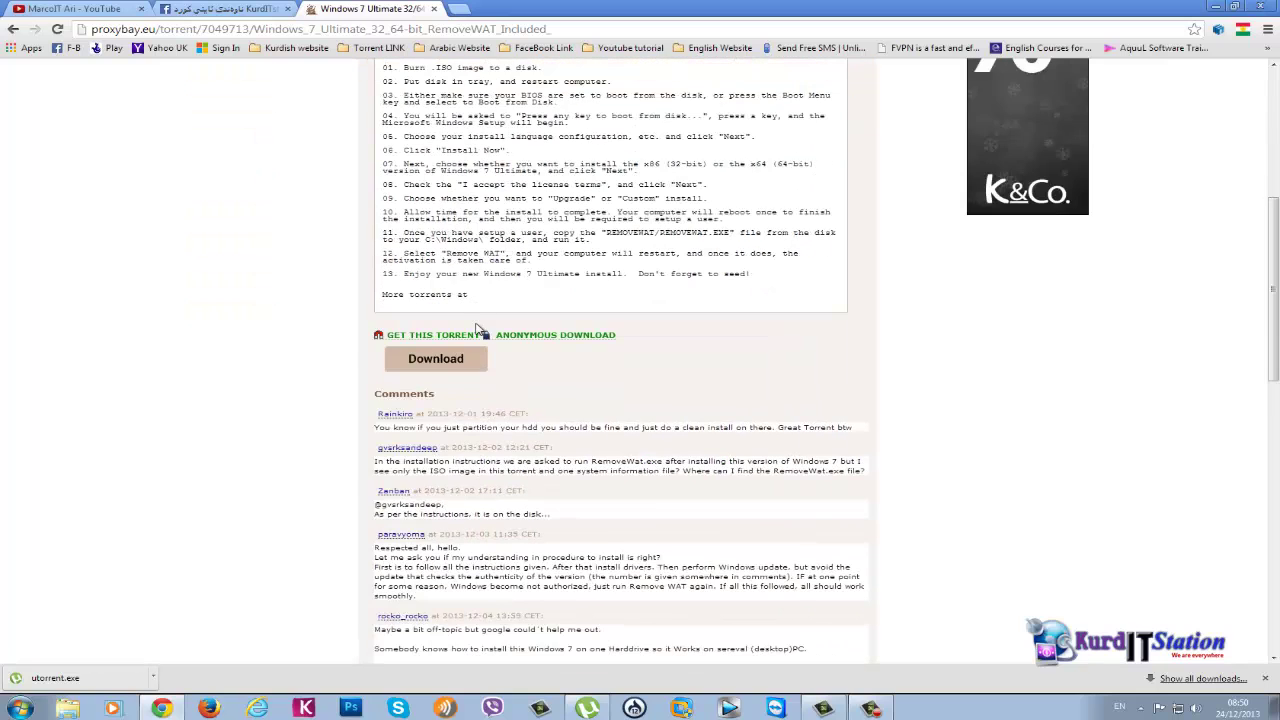
pyautogui.scroll(-4, 455, 558)
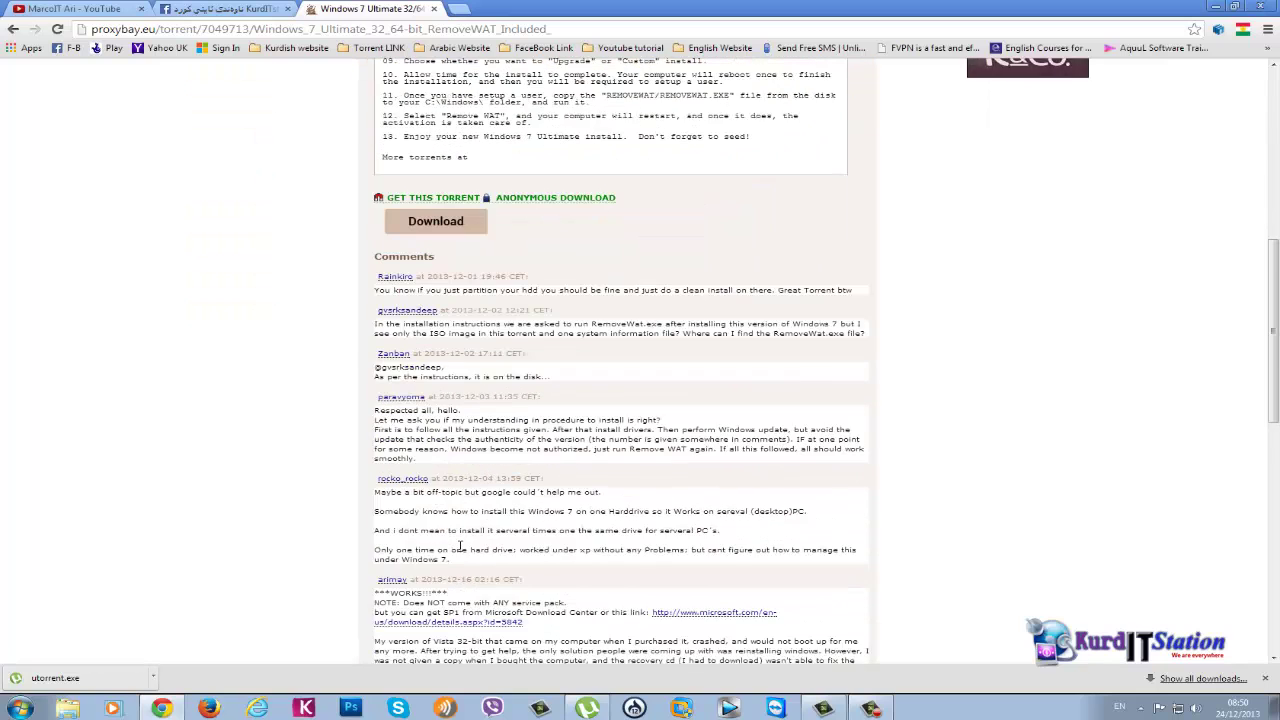
pyautogui.scroll(-4, 460, 557)
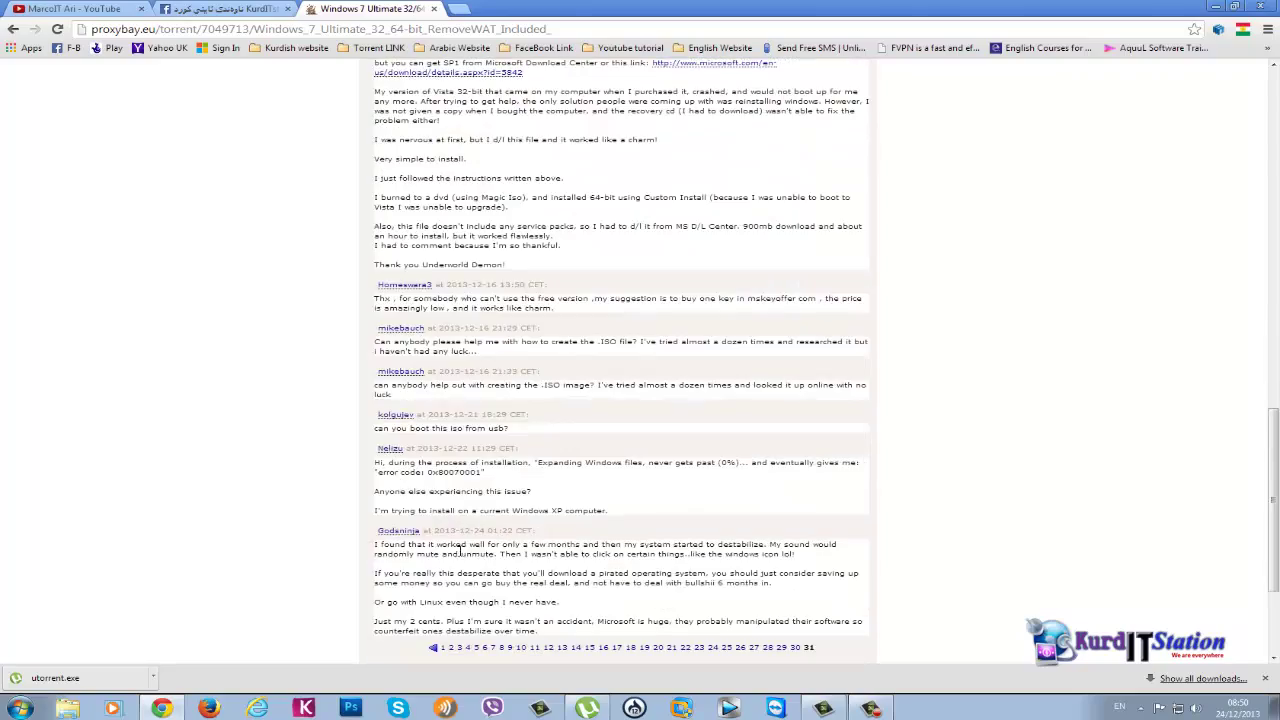
pyautogui.scroll(10, 460, 557)
pyautogui.scroll(-1, 460, 557)
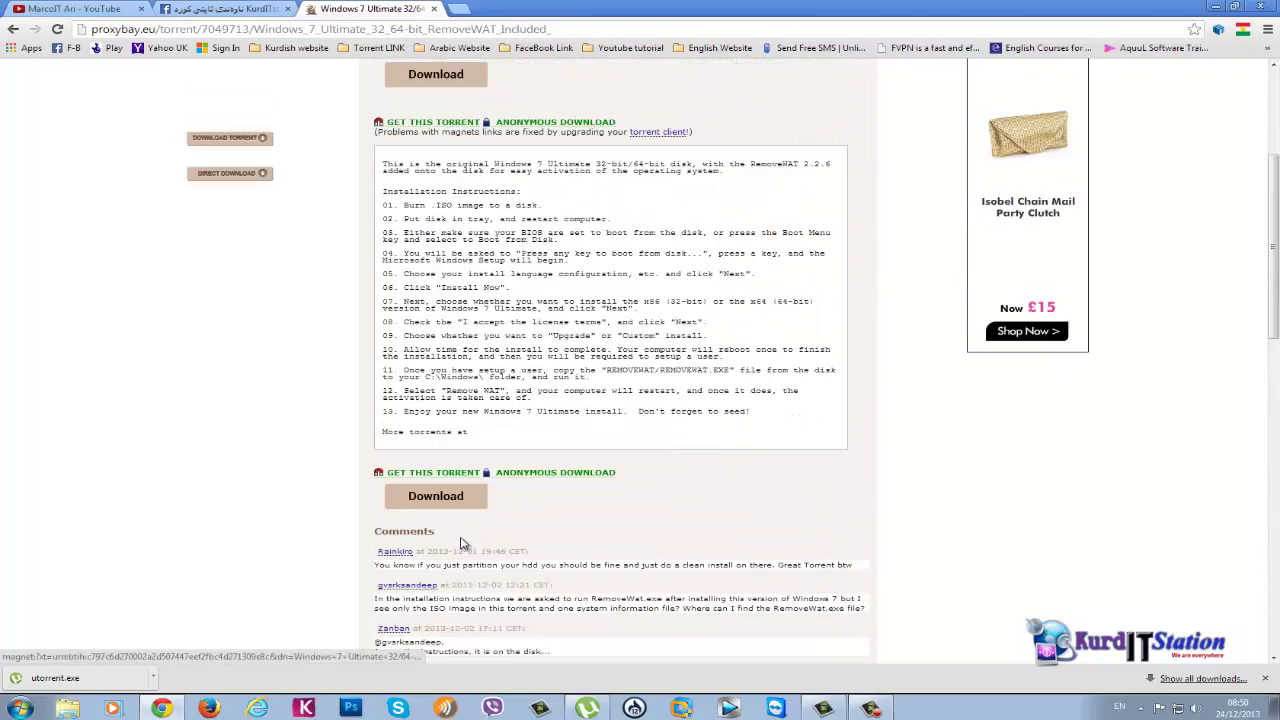
pyautogui.scroll(3, 552, 378)
pyautogui.scroll(-2, 552, 378)
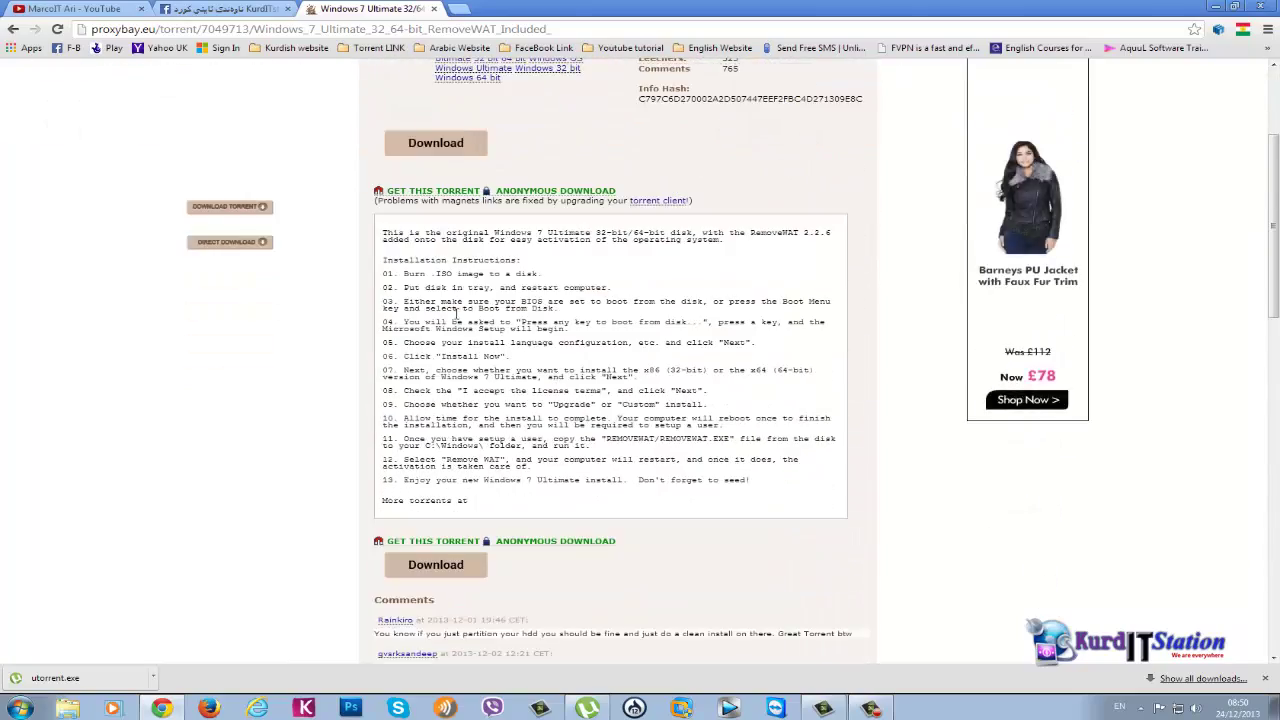
pyautogui.scroll(2, 458, 344)
pyautogui.scroll(-1, 458, 344)
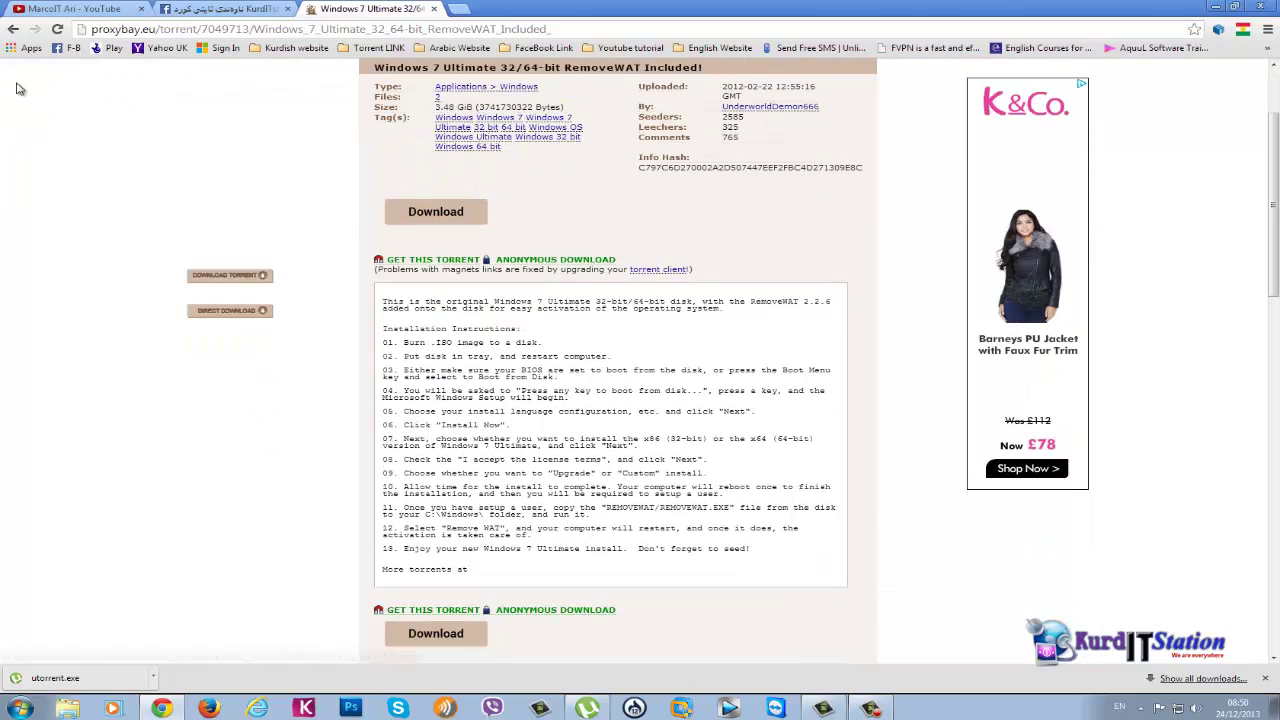
pyautogui.click(12, 28)
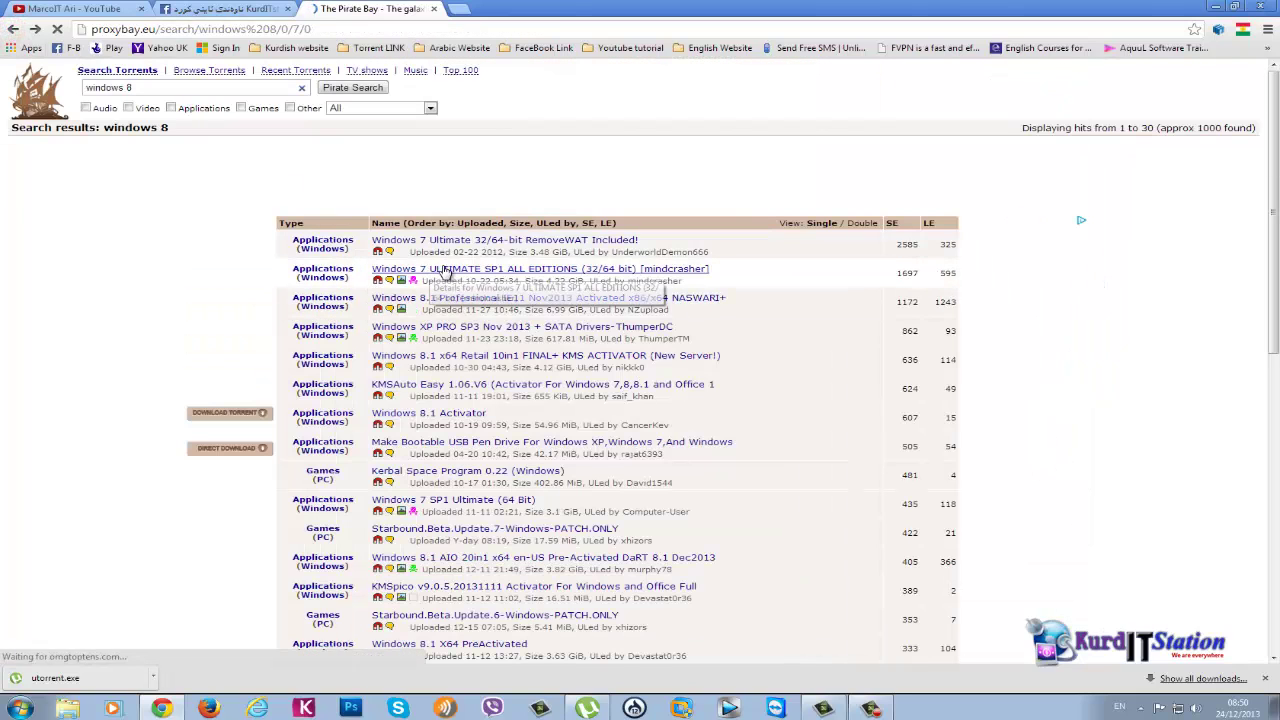
pyautogui.click(470, 244)
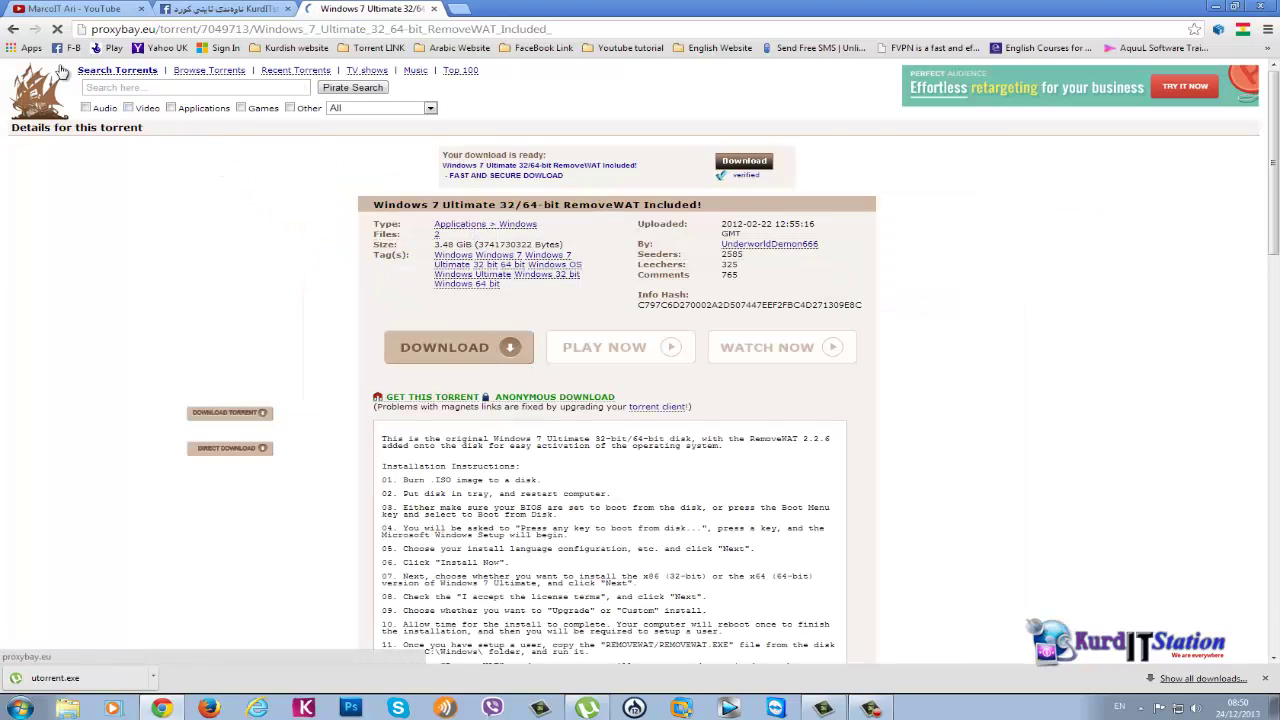
pyautogui.click(13, 30)
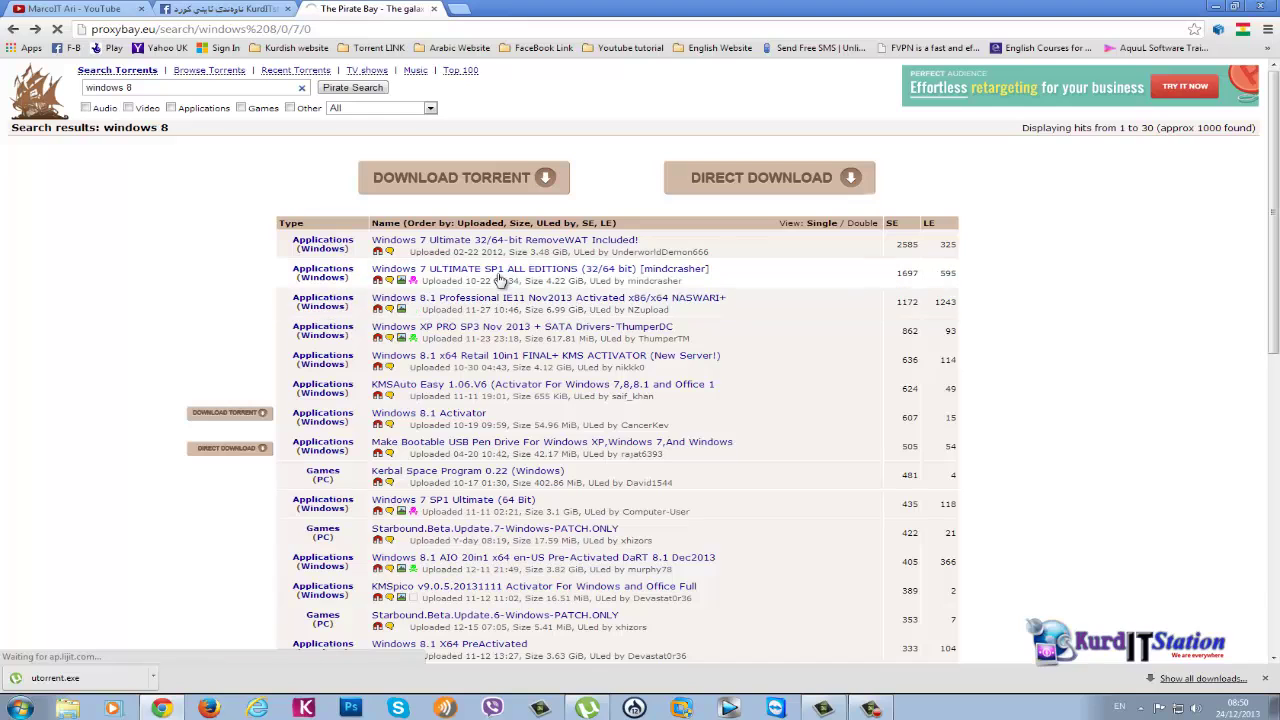
# - Open the Windows 7 ULTIMATE SP1 ALL EDITIONS (32/64 bit) torrent page and review its description and comments
pyautogui.click(500, 270)
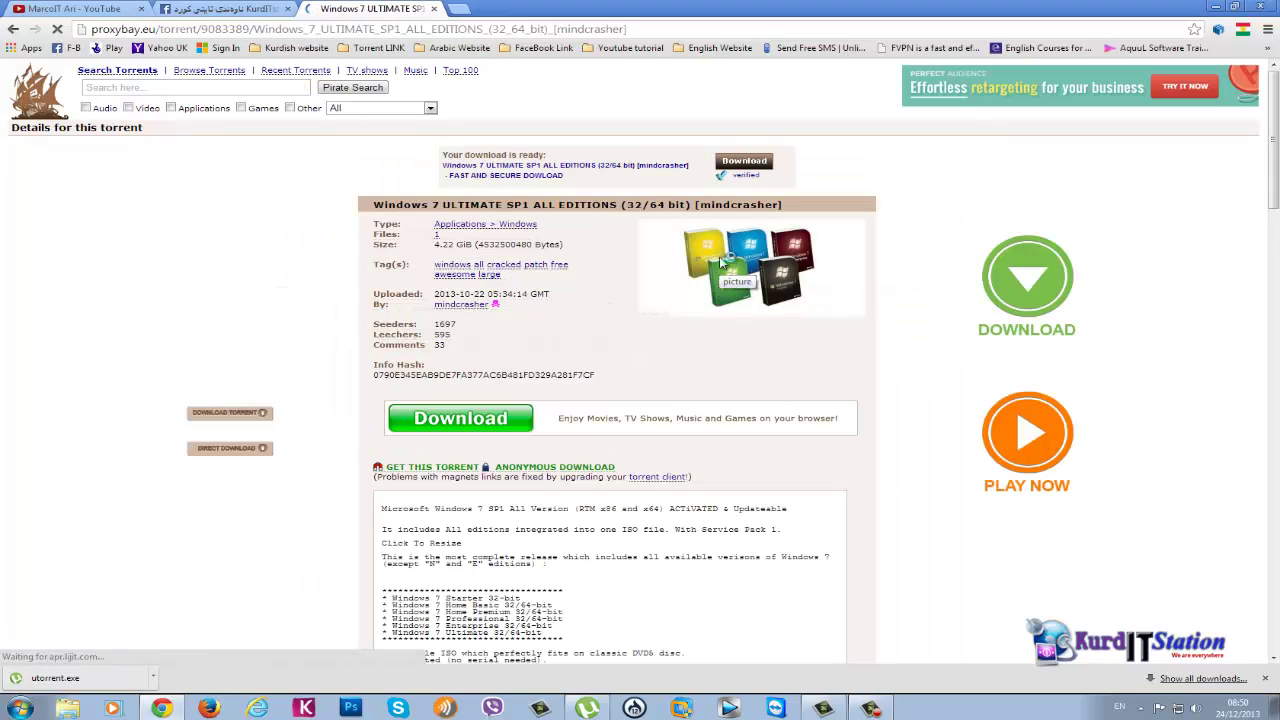
pyautogui.scroll(-2, 533, 350)
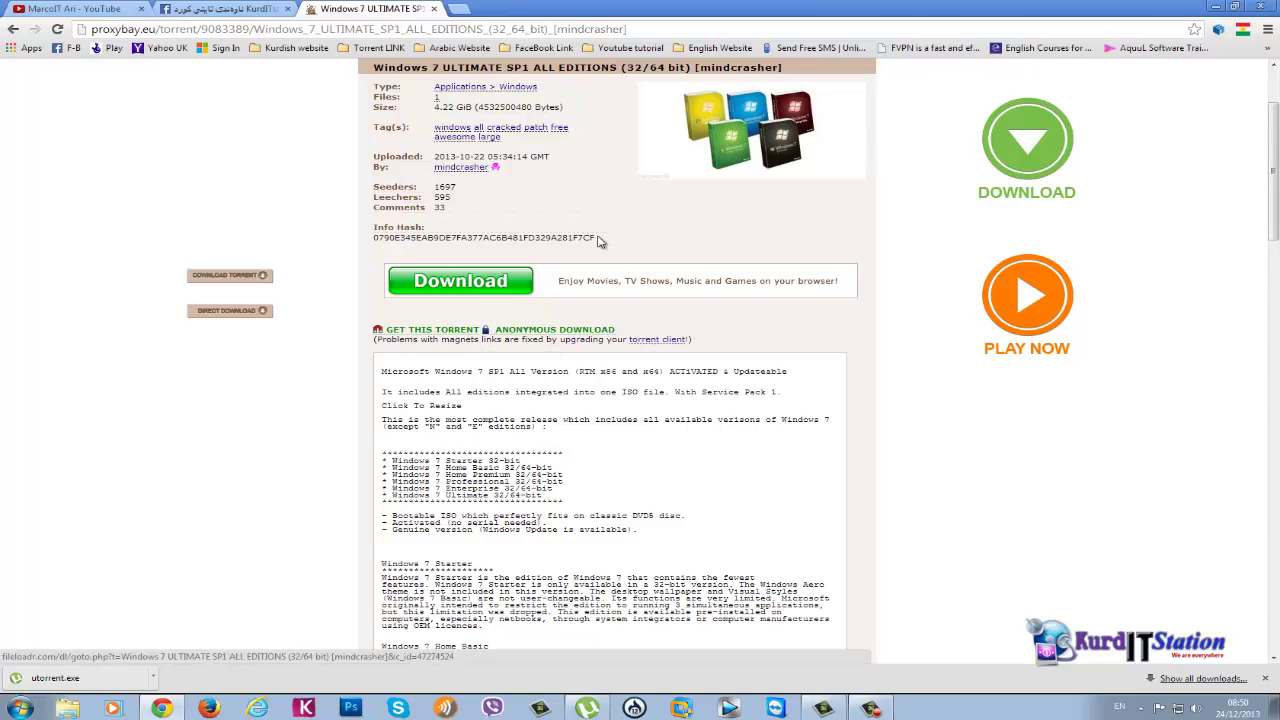
pyautogui.scroll(-5, 449, 389)
pyautogui.scroll(-15, 480, 401)
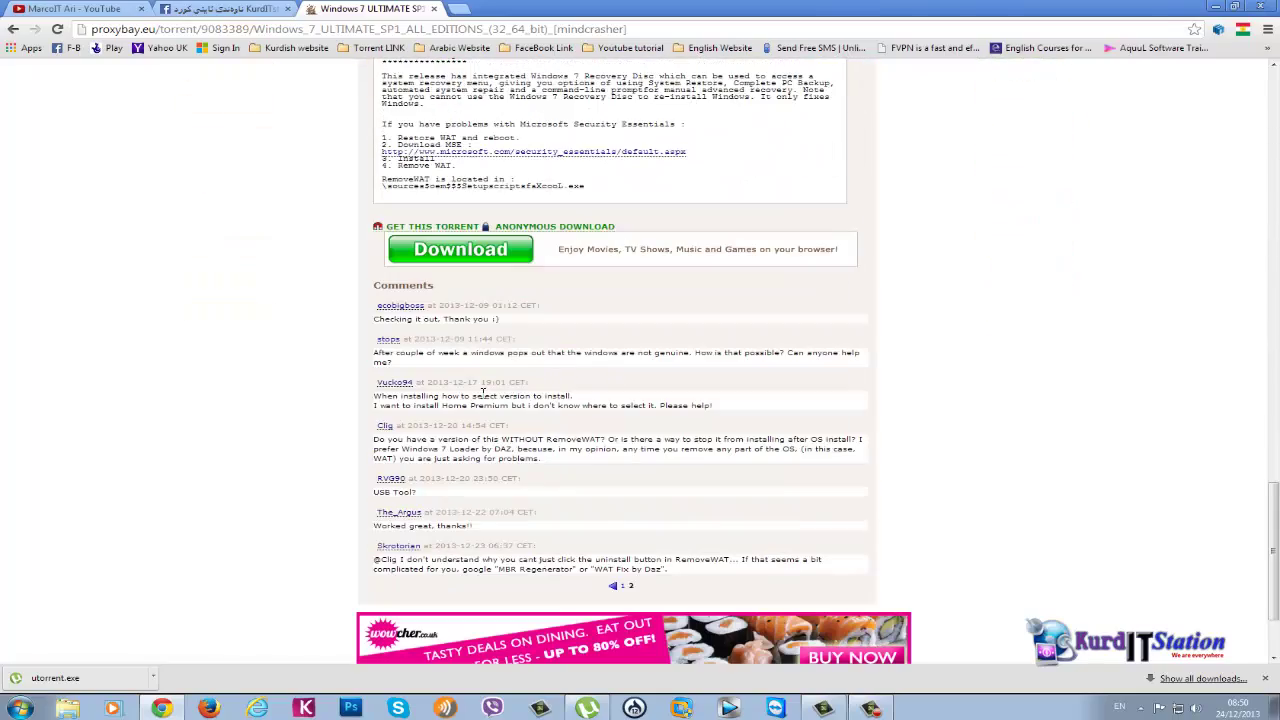
pyautogui.scroll(10, 483, 393)
pyautogui.scroll(8, 474, 388)
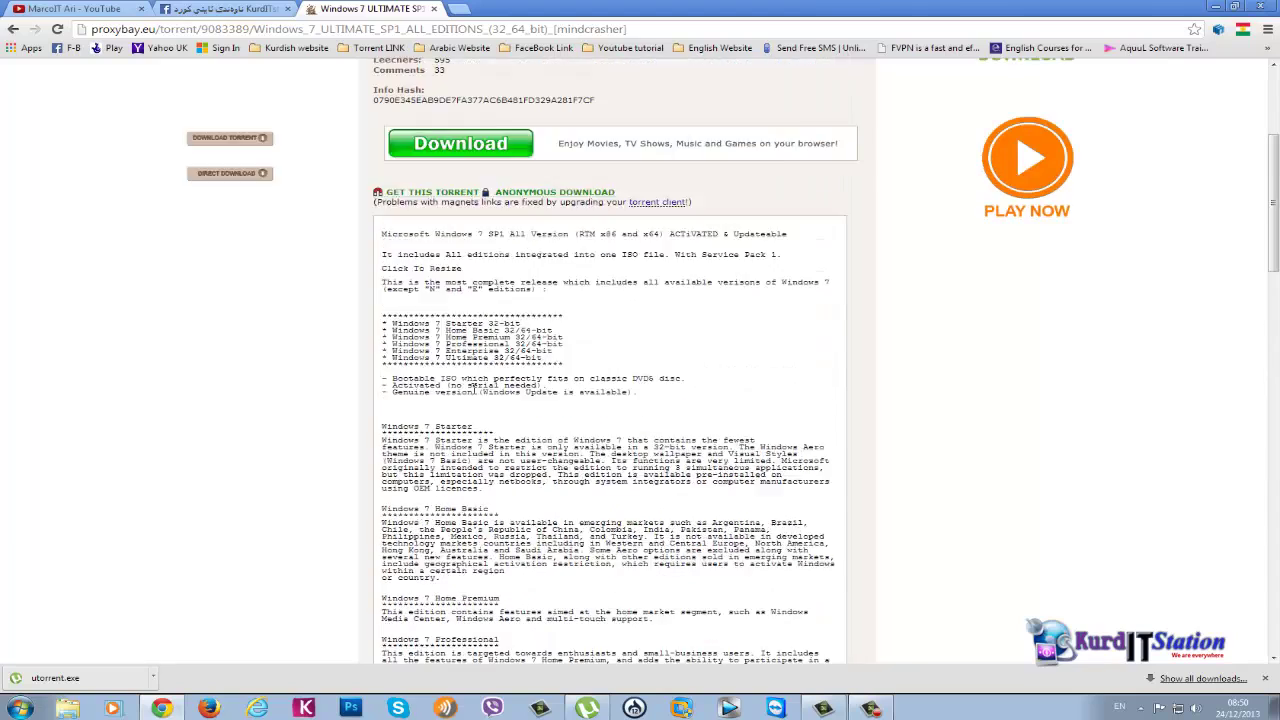
# - Send this torrent's magnet link to µTorrent, dismiss the Add New Torrent dialog without adding it, and return to the torrent page
pyautogui.click(437, 333)
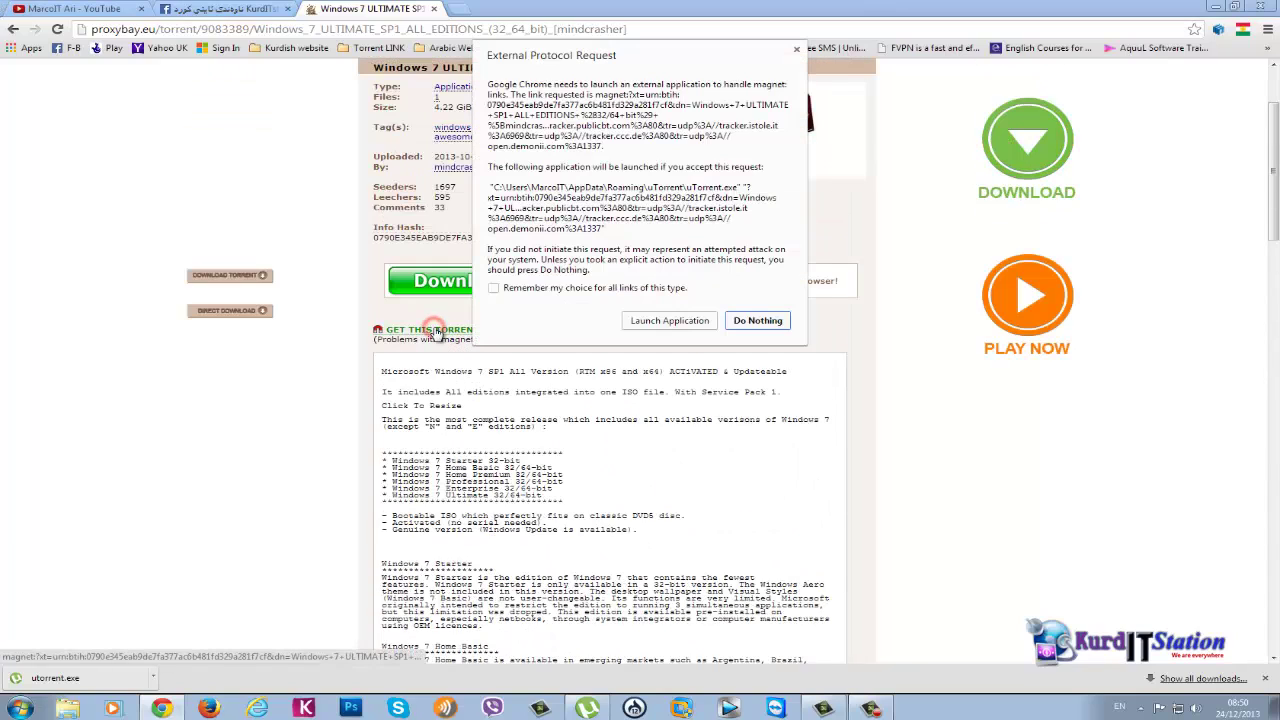
pyautogui.click(668, 321)
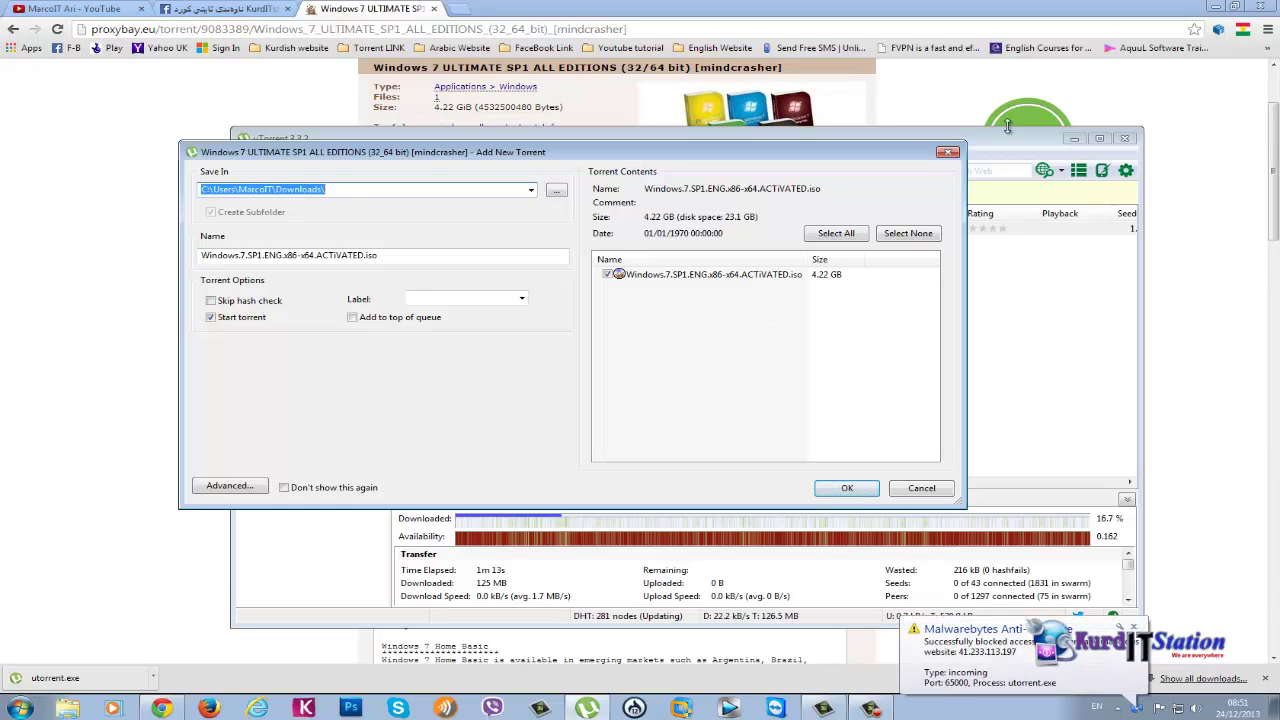
pyautogui.click(948, 155)
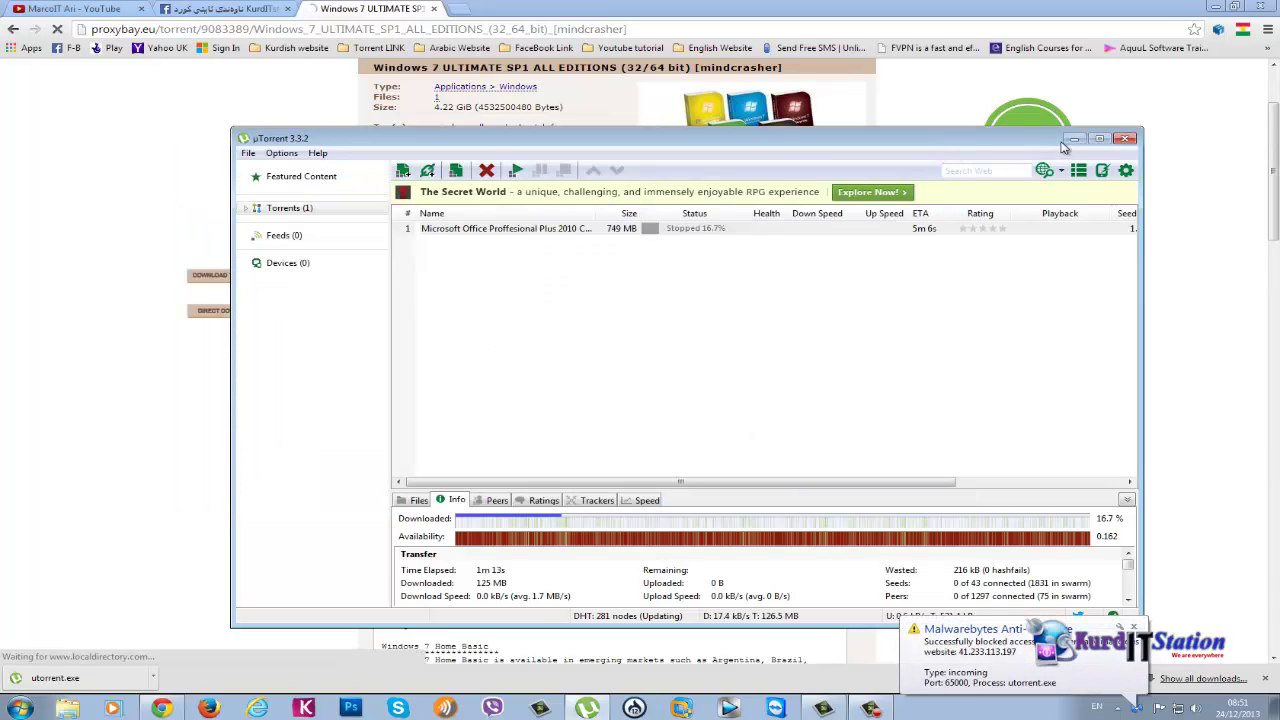
pyautogui.click(437, 100)
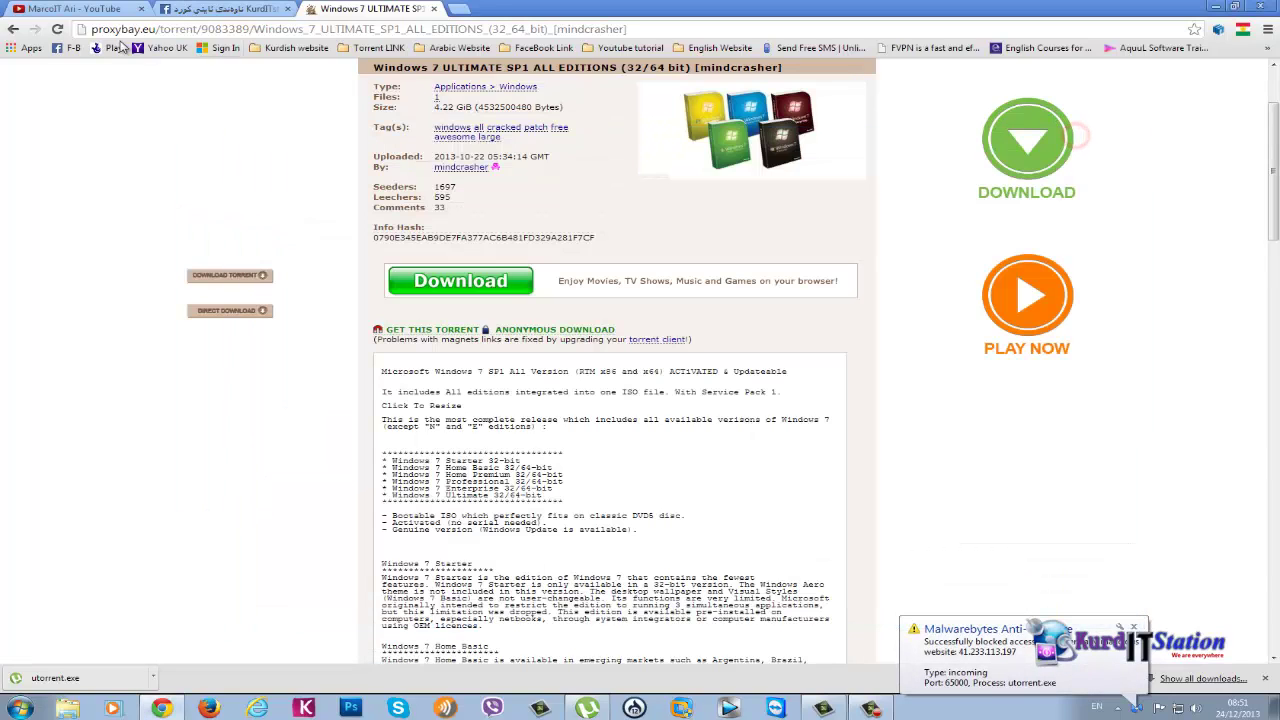
# - Return to the windows 8 results and search The Pirate Bay for "windows wallpaper"
pyautogui.click(13, 30)
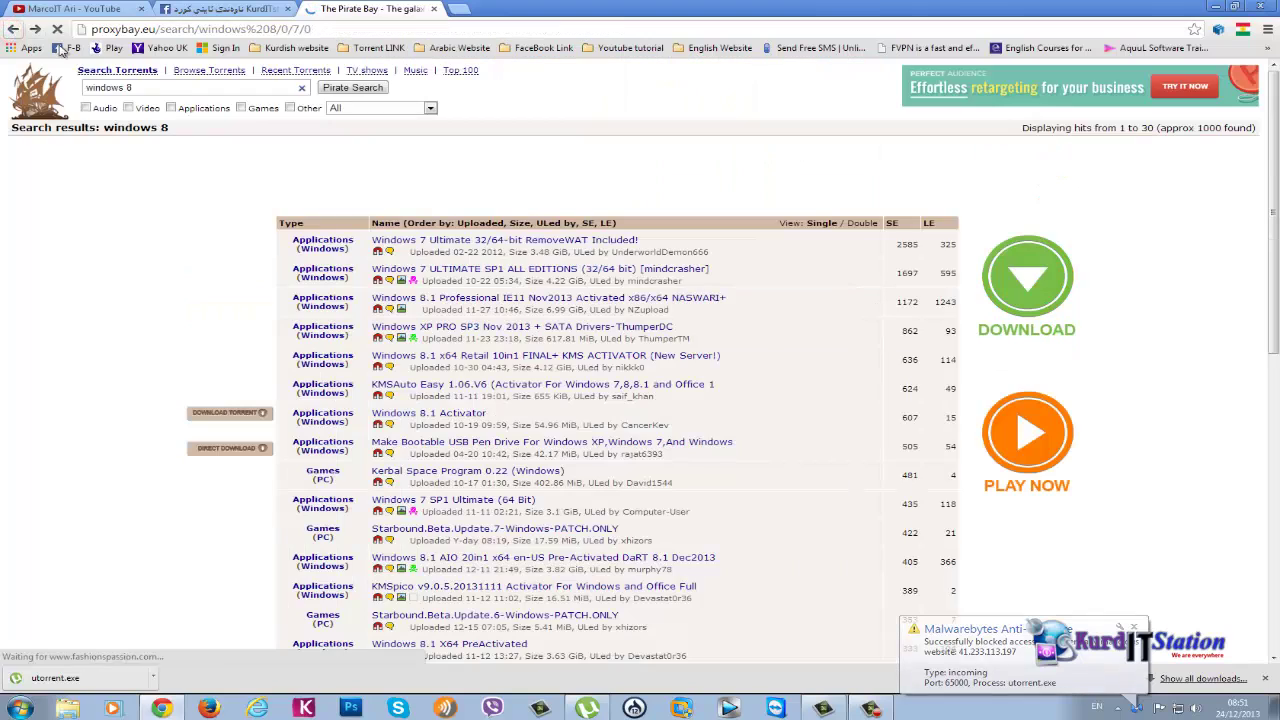
pyautogui.tripleClick(145, 86)
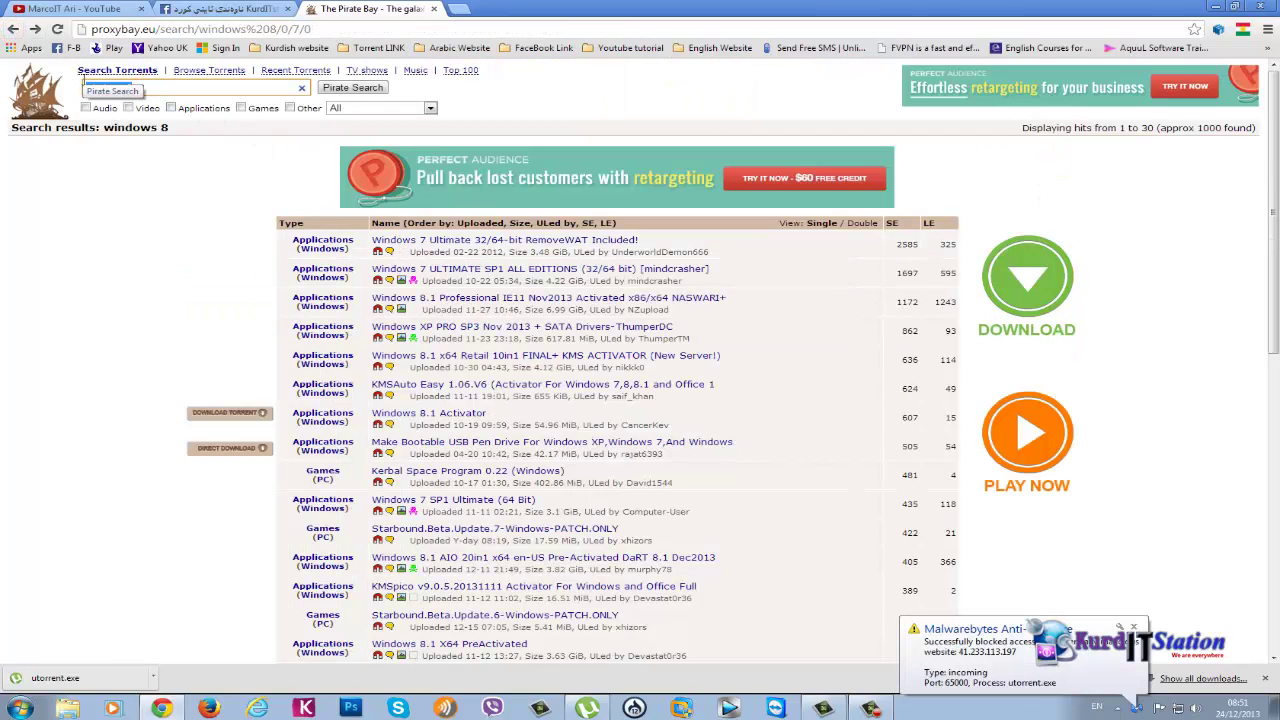
pyautogui.write('w')
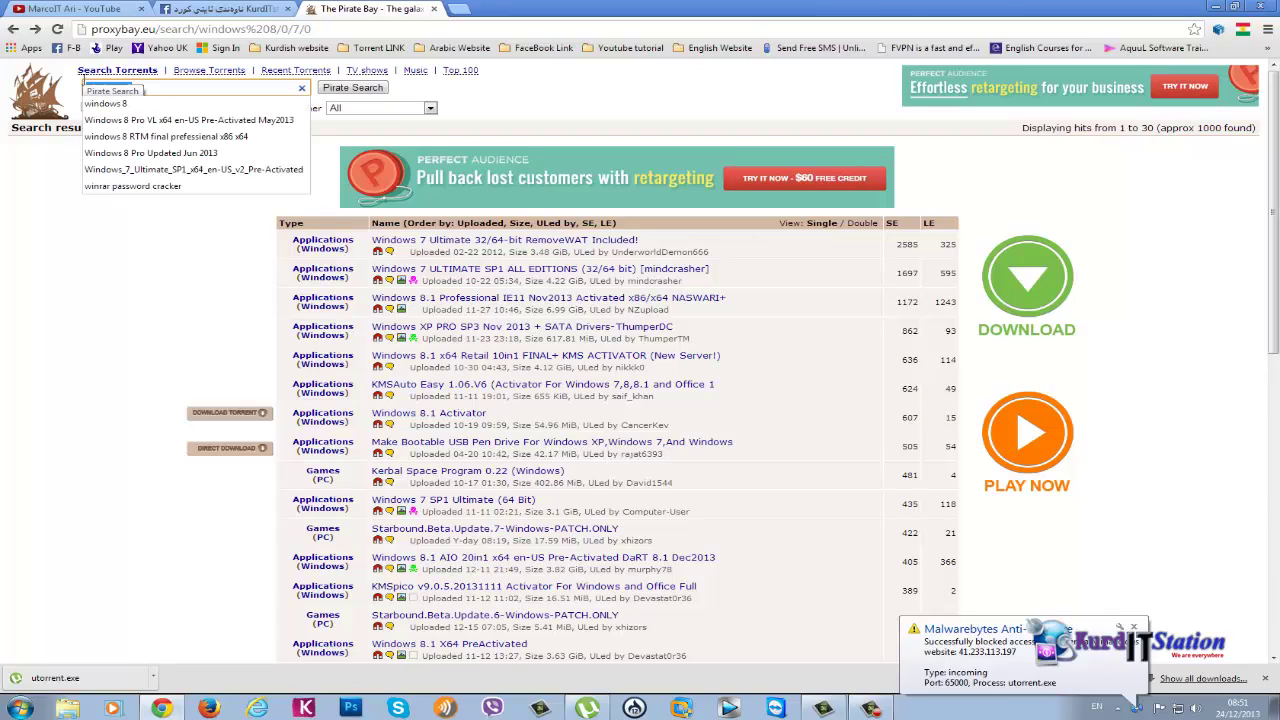
pyautogui.write('ind')
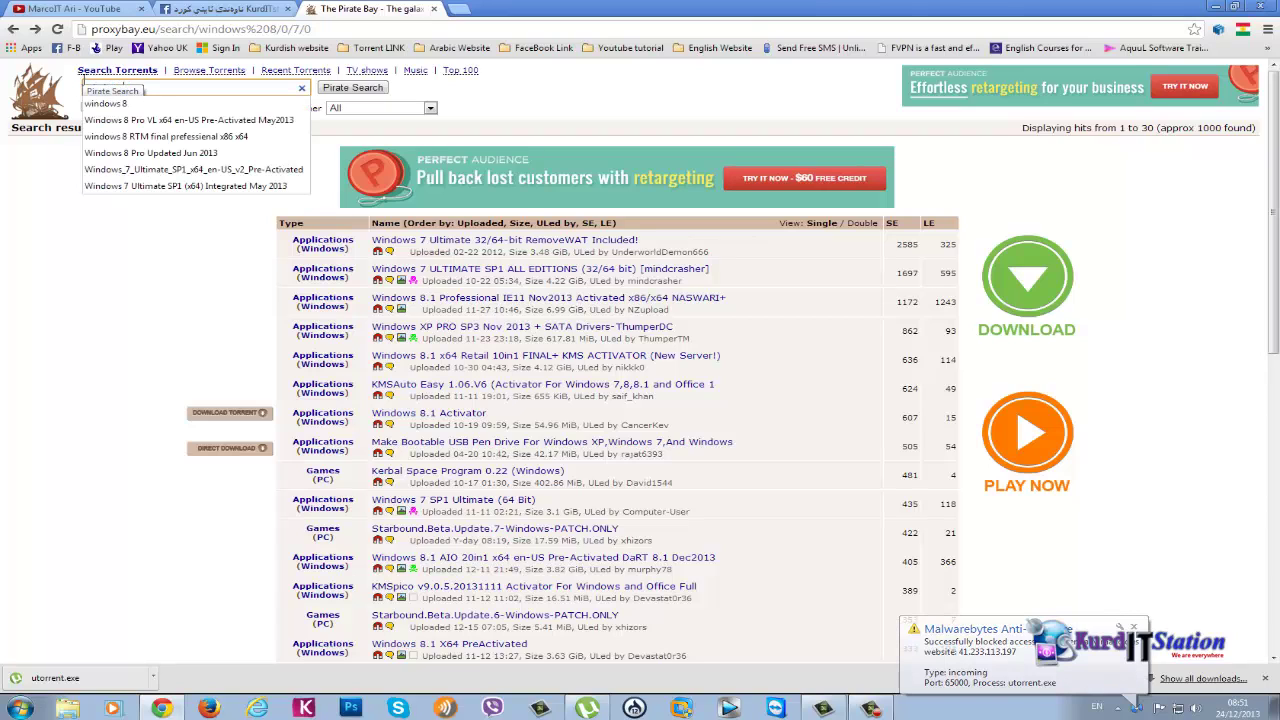
pyautogui.write('ows')
pyautogui.press('Escape')
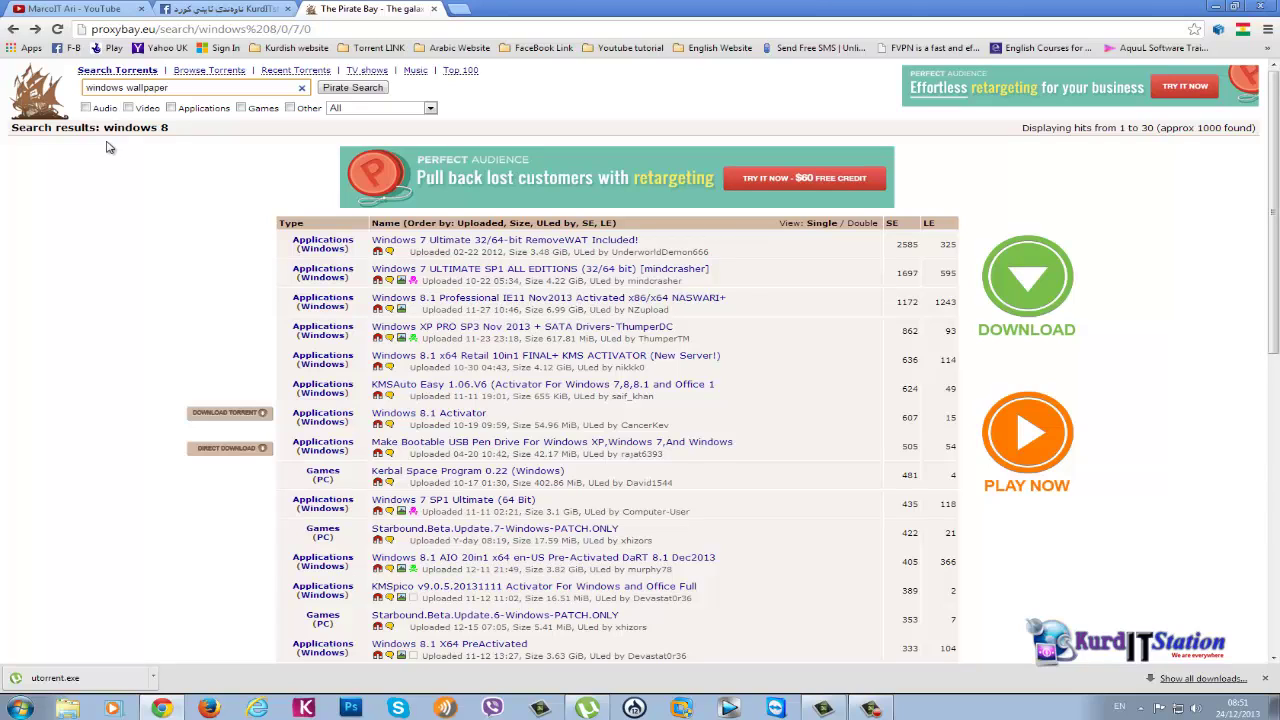
pyautogui.press('Return')
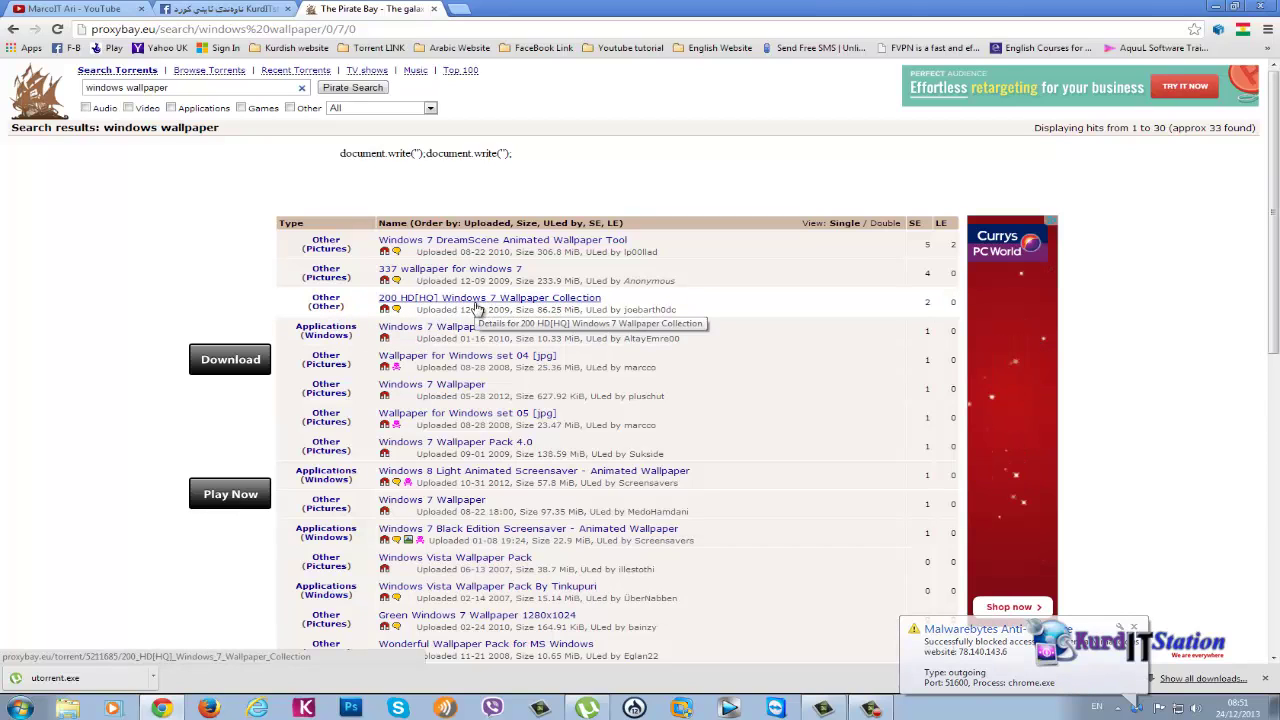
# - Open the 200 HD[HQ] Windows 7 Wallpaper Collection torrent page and check its user comments
pyautogui.click(469, 299)
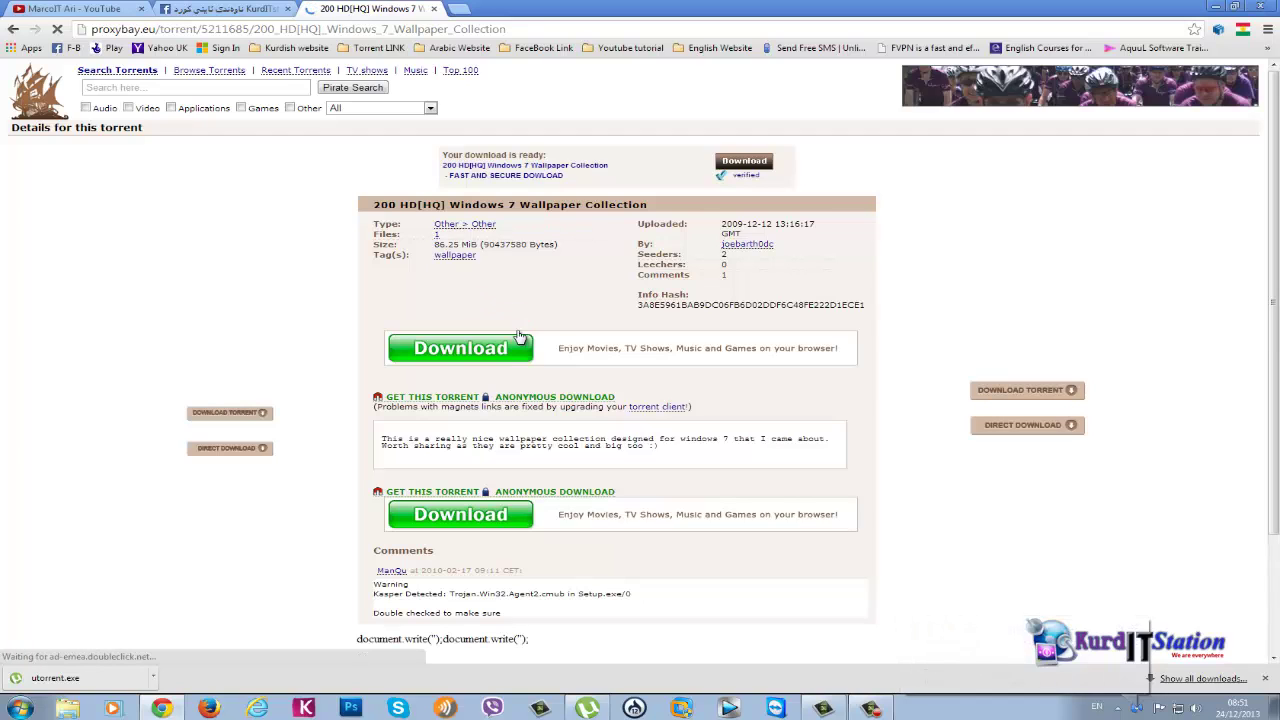
pyautogui.scroll(-3, 566, 305)
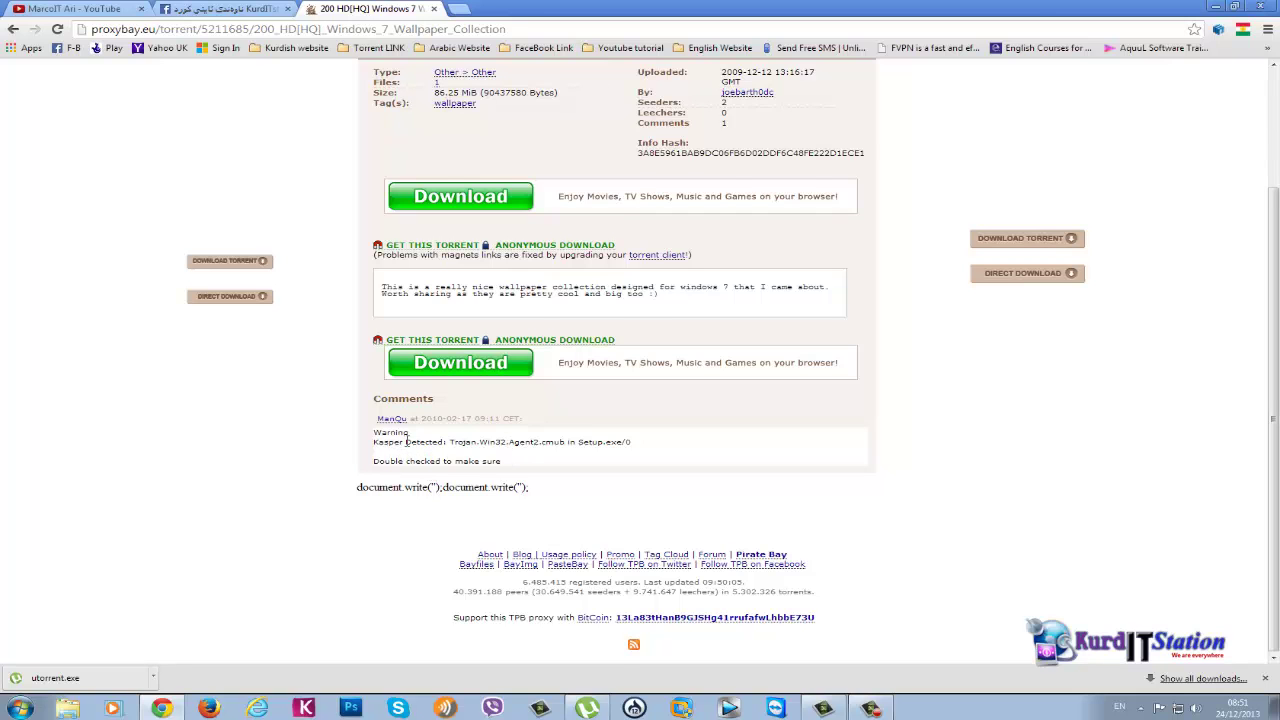
# - Return to the windows wallpaper results, open the 337 wallpaper for windows 7 torrent page and read its details and comments
pyautogui.scroll(3, 455, 420)
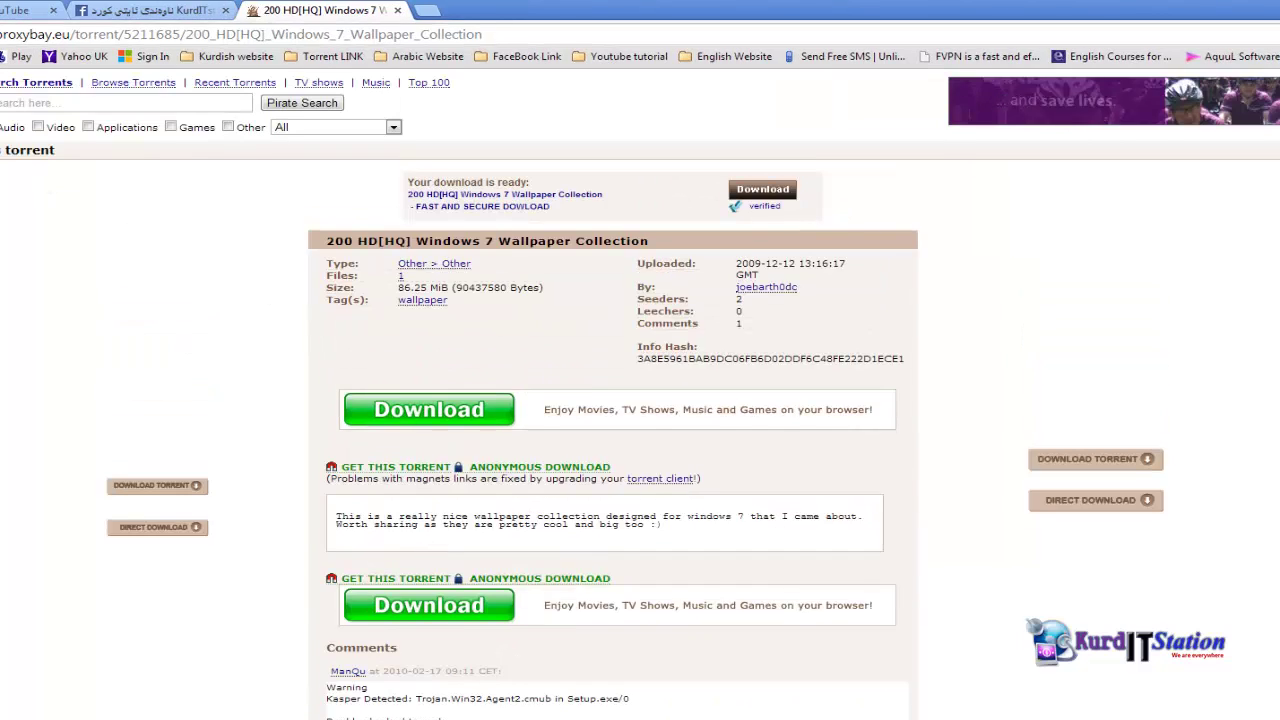
pyautogui.hotkey('alt', 'Left')
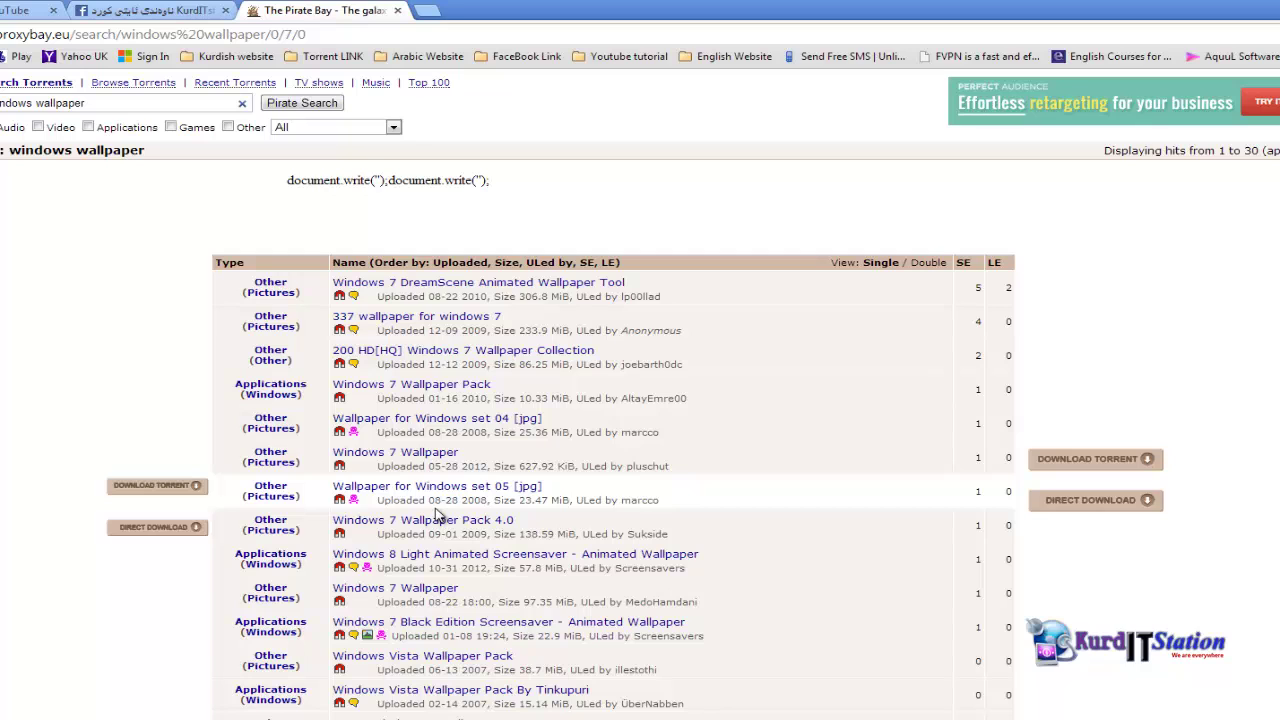
pyautogui.click(423, 316)
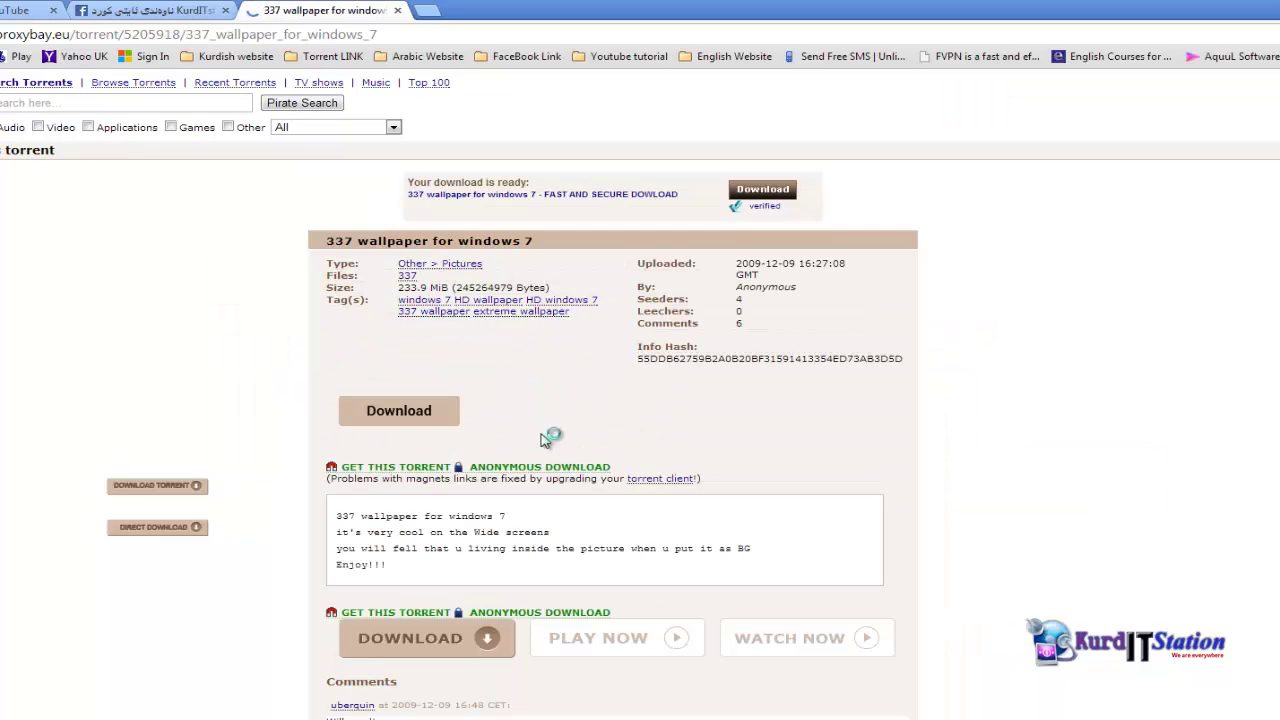
pyautogui.scroll(-4, 551, 440)
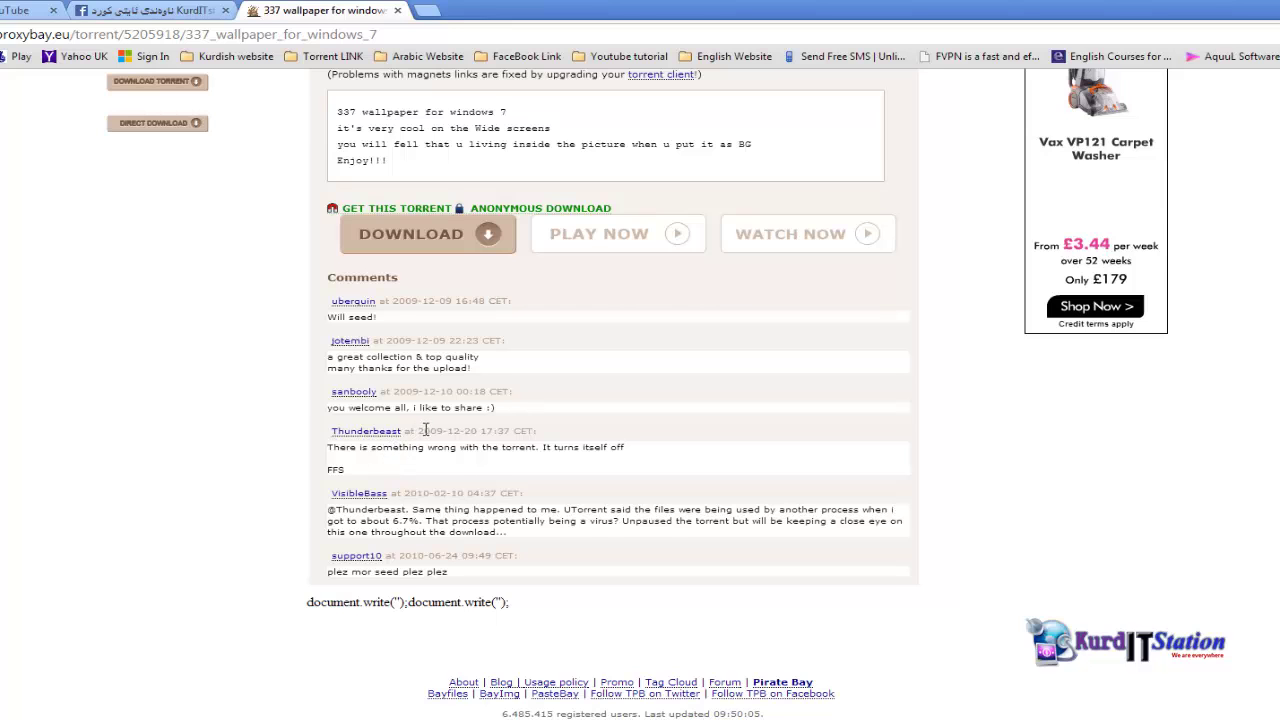
pyautogui.scroll(2, 425, 430)
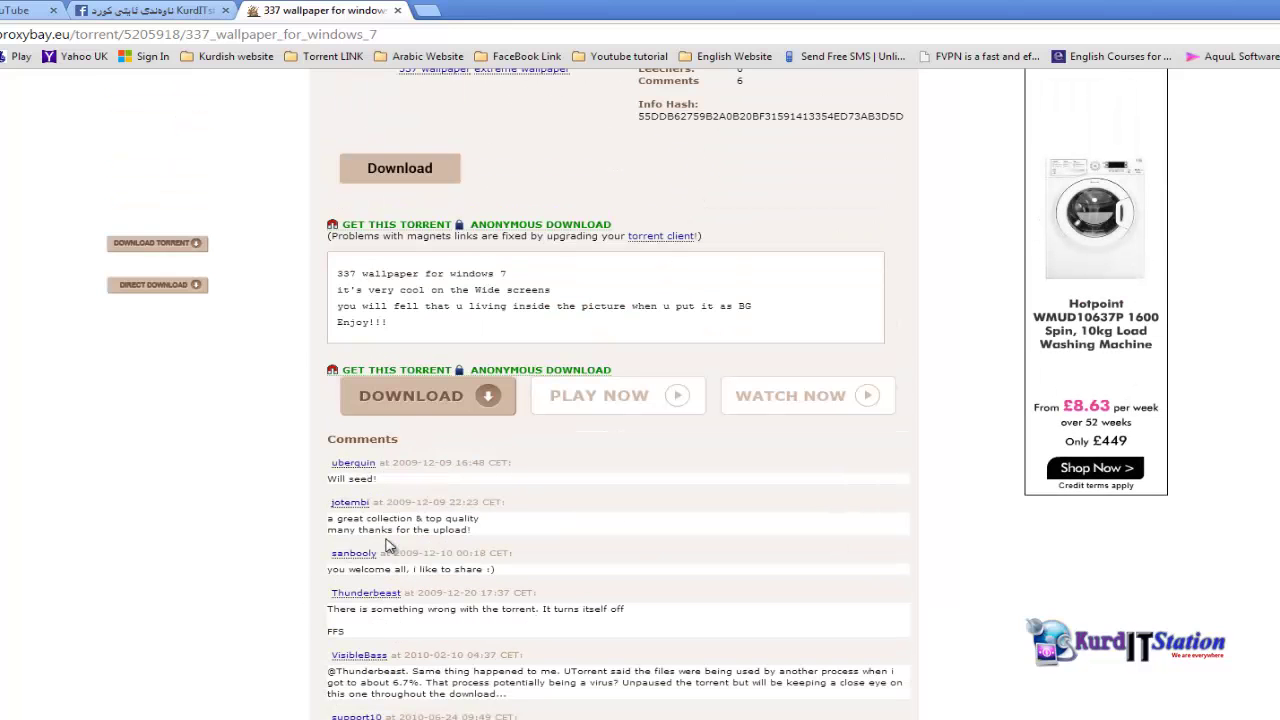
pyautogui.scroll(3, 535, 500)
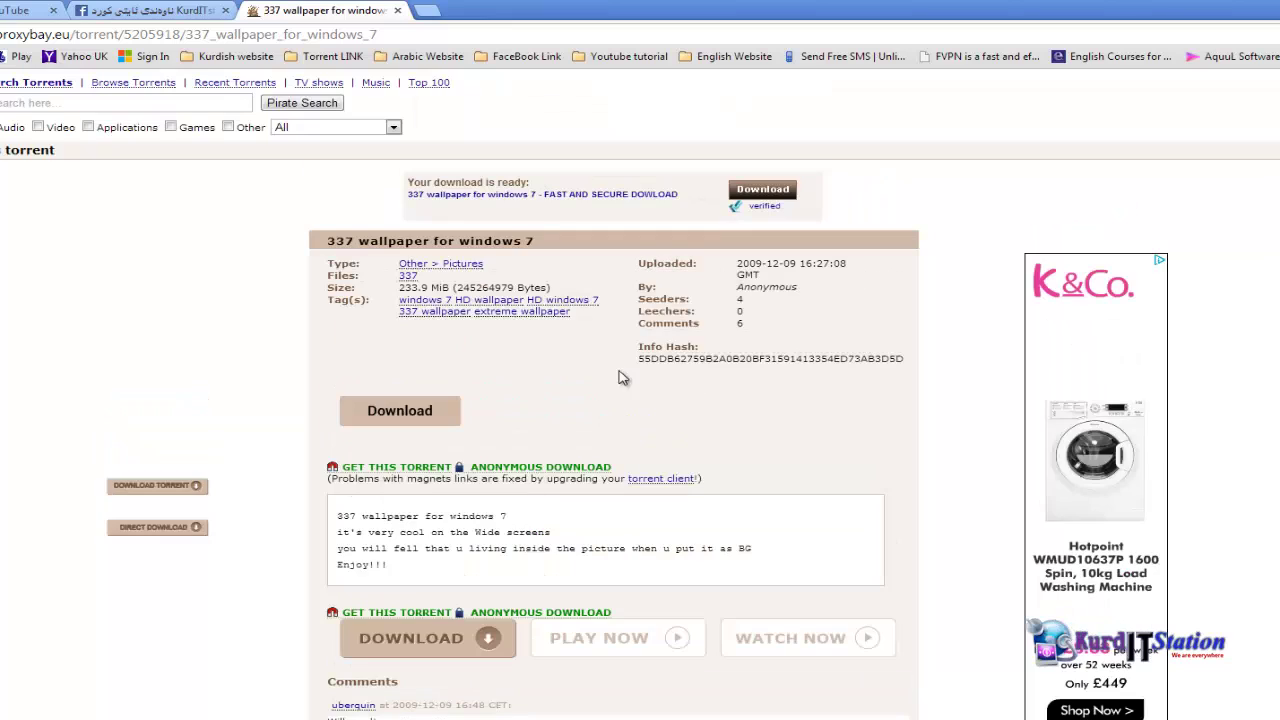
# - Send the 337 wallpaper for windows 7 magnet link to µTorrent and review its file list in the Add New Torrent dialog
pyautogui.scroll(-1, 486, 423)
pyautogui.click(400, 386)
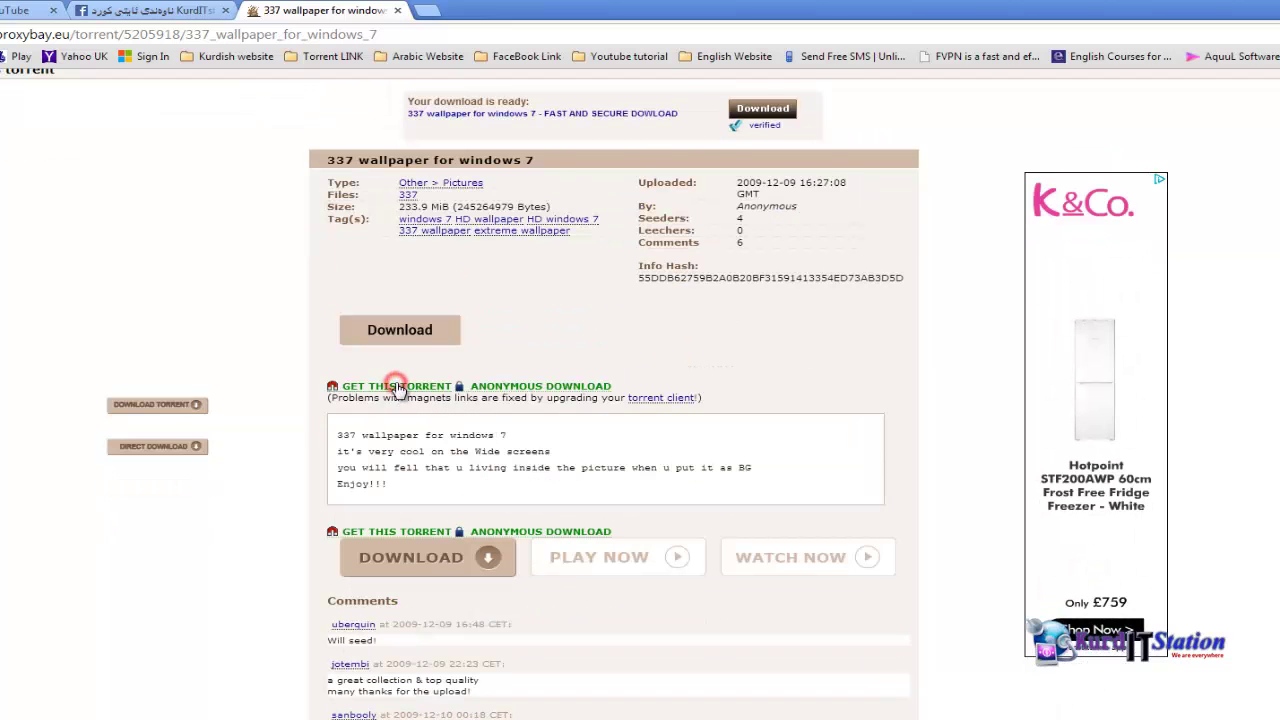
pyautogui.click(672, 365)
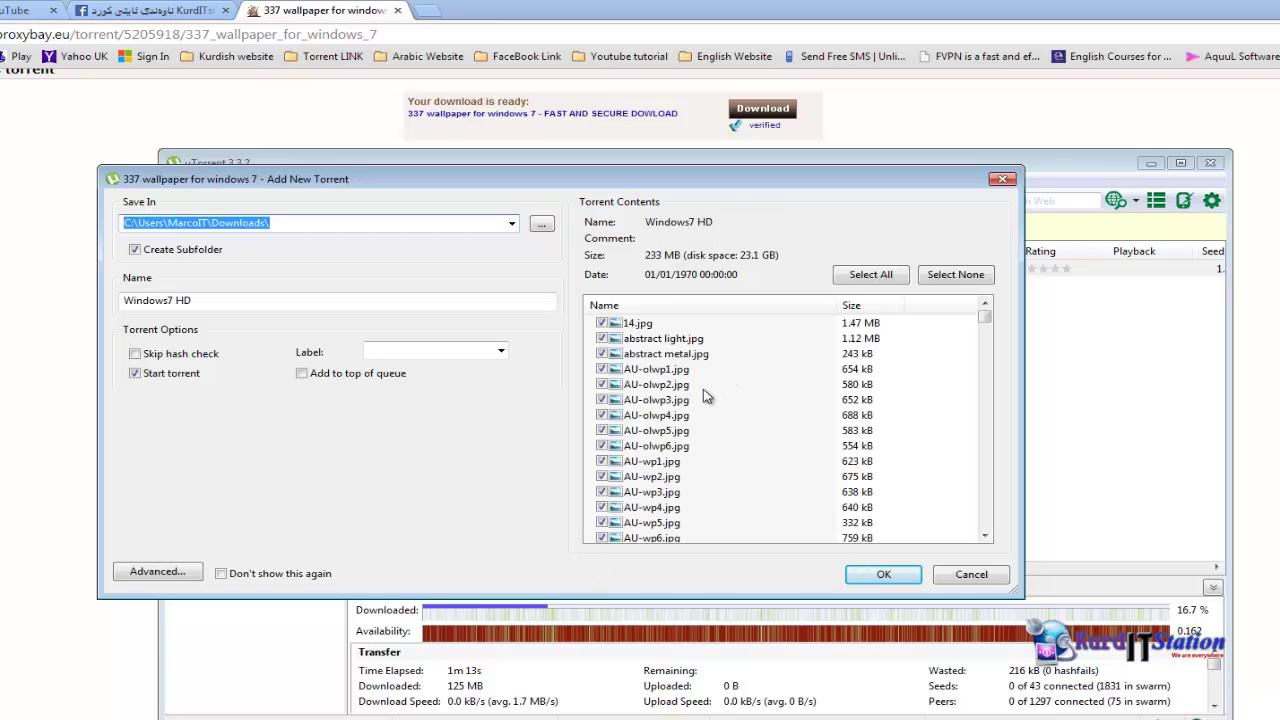
pyautogui.moveTo(982, 320)
pyautogui.mouseDown()
pyautogui.moveTo(972, 528)
pyautogui.moveTo(975, 316)
pyautogui.mouseUp()
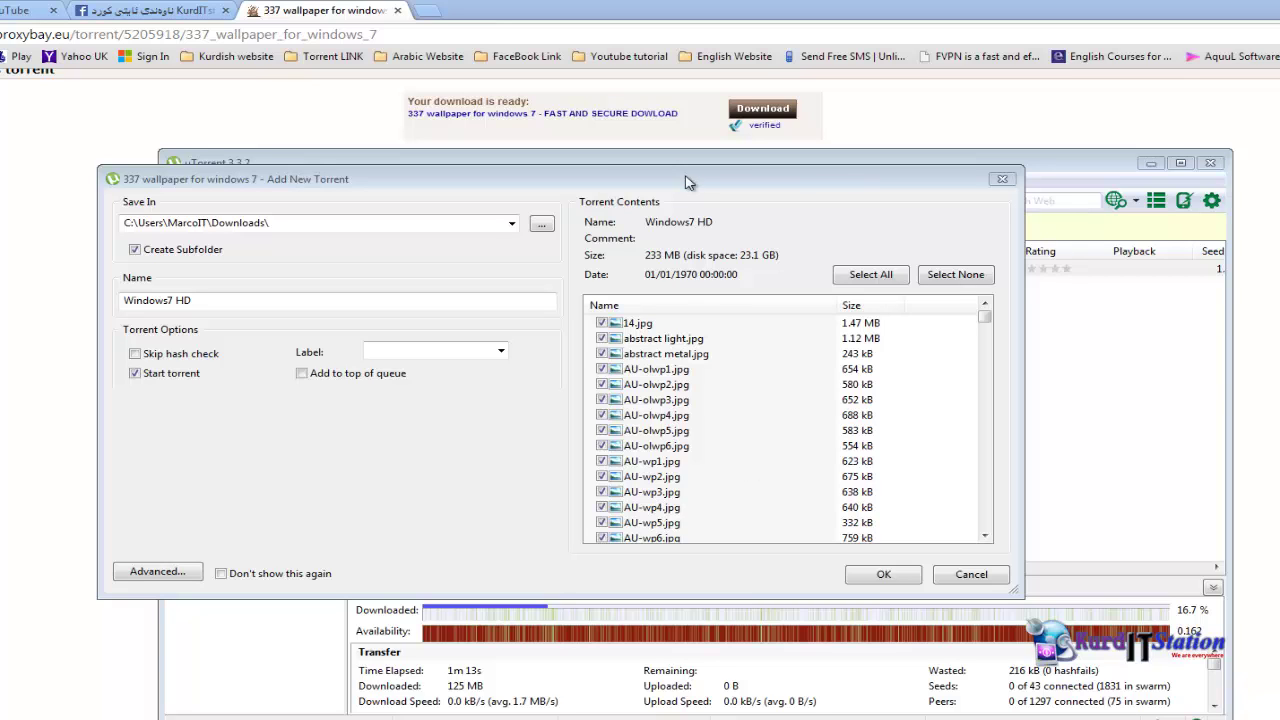
pyautogui.moveTo(688, 182); pyautogui.dragTo(674, 175)
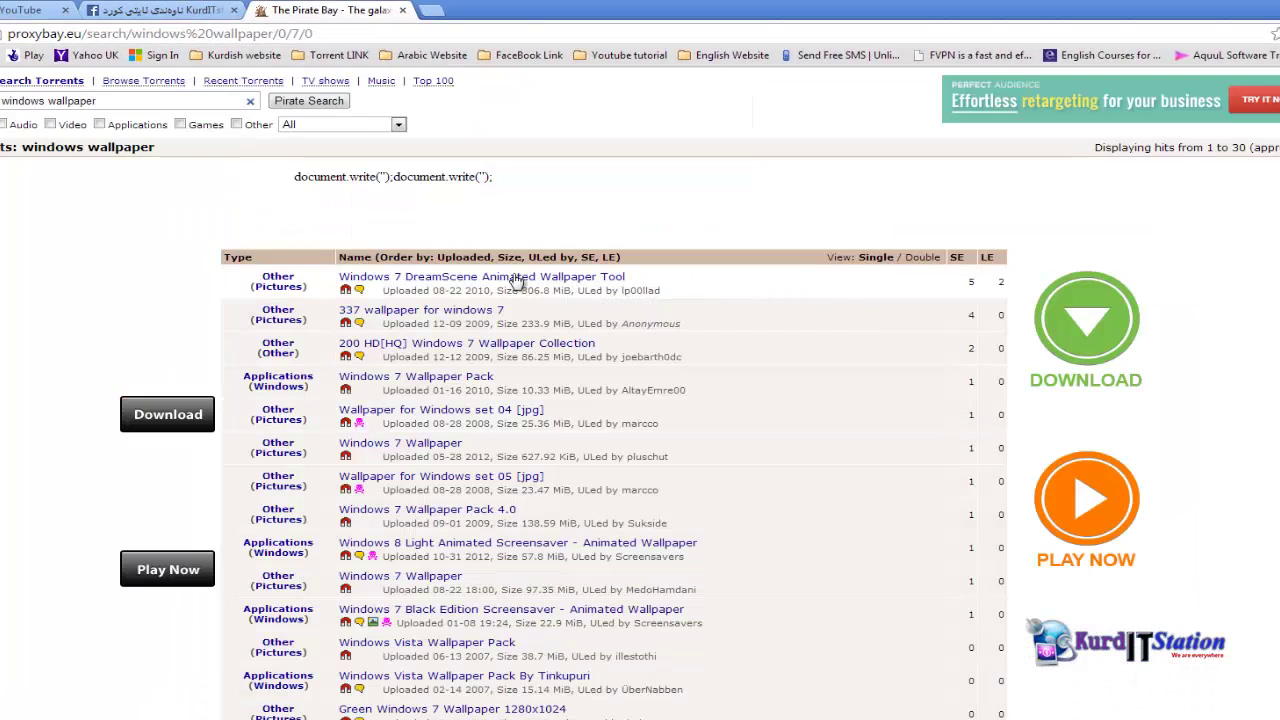
# - Sort the windows wallpaper search results by number of seeders and reverse the sort order
pyautogui.click(110, 106)
pyautogui.click(111, 104)
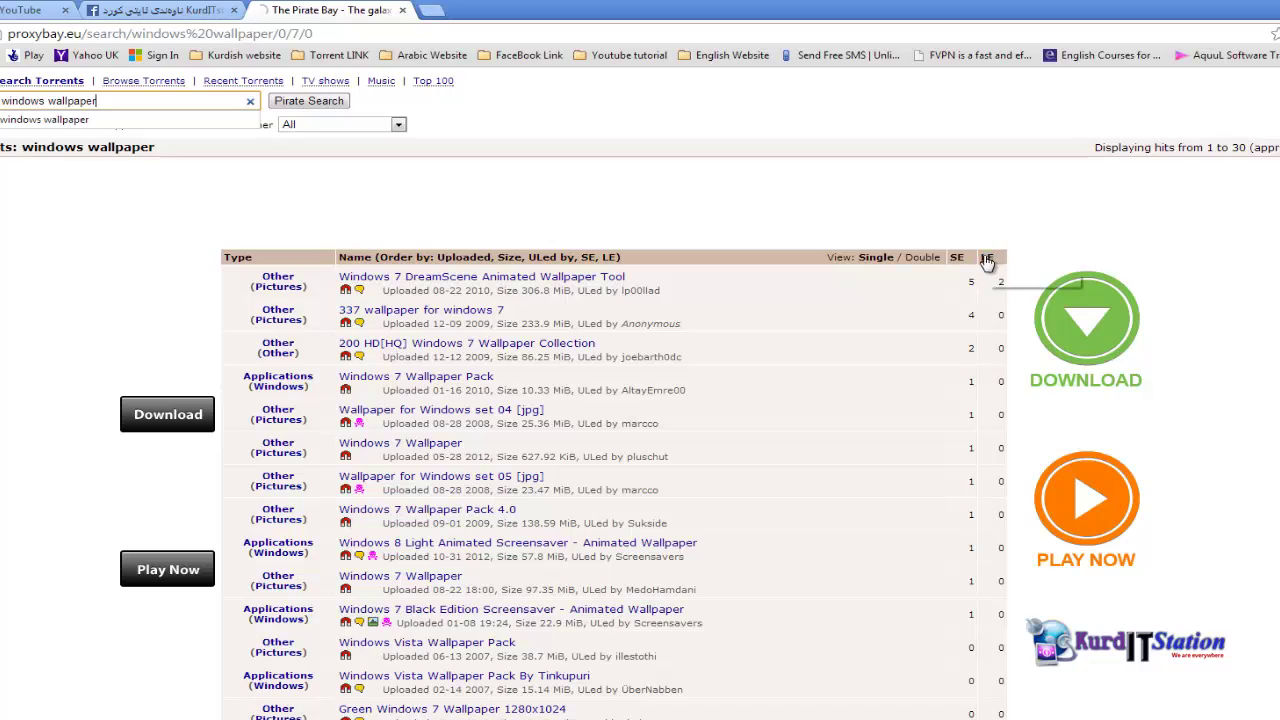
pyautogui.click(957, 259)
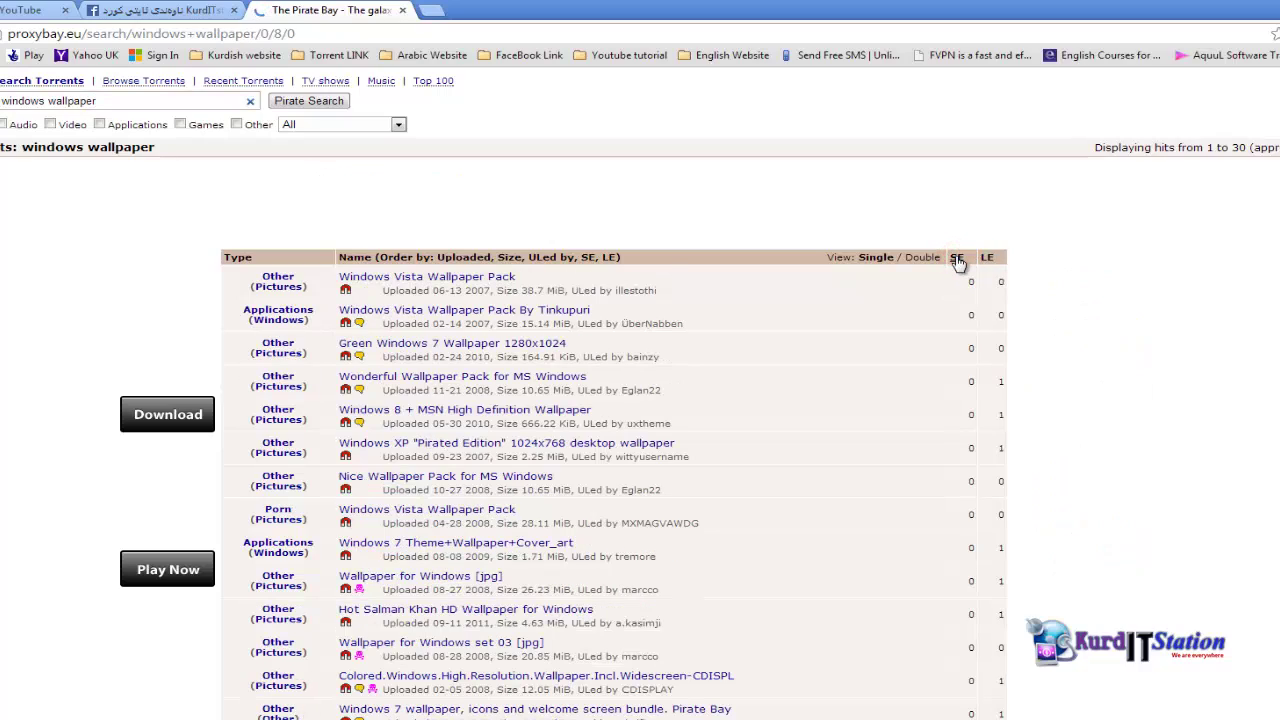
pyautogui.click(957, 262)
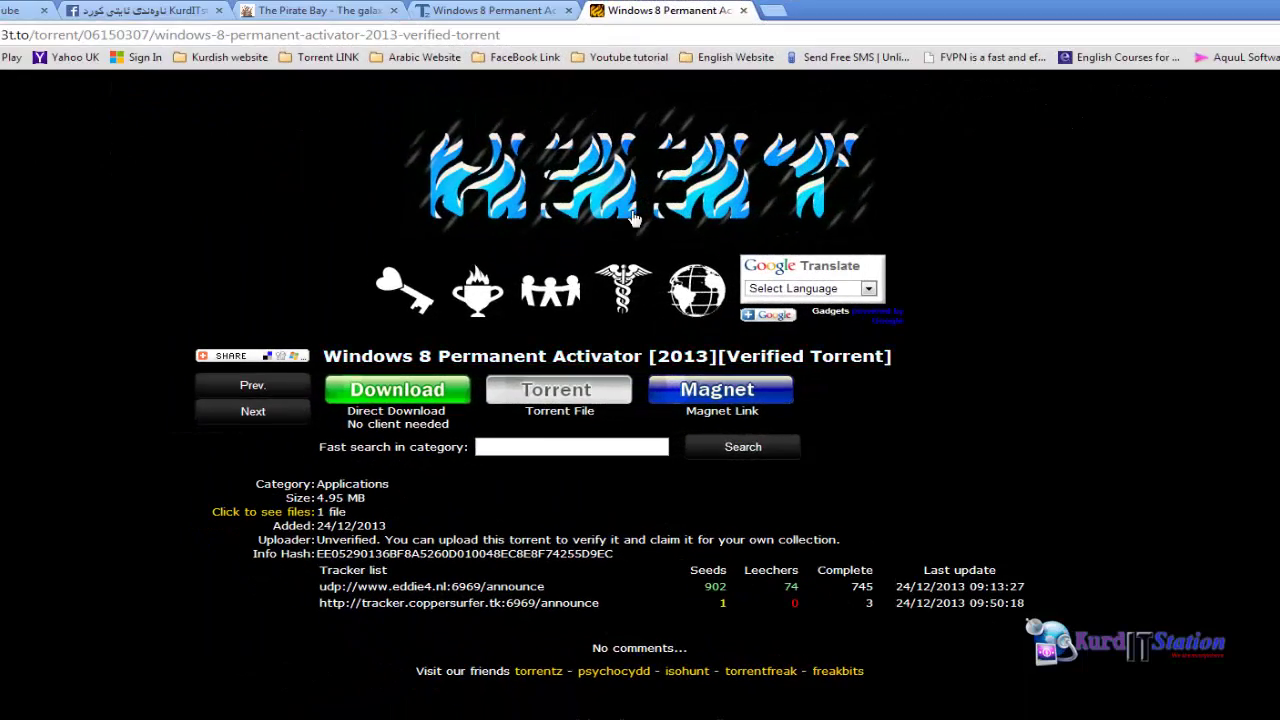
# - Close the h33t page, check the kickmirror.com page for Windows 8 Permanent Activator from Torrentz, and return to The Pirate Bay results
pyautogui.click(743, 10)
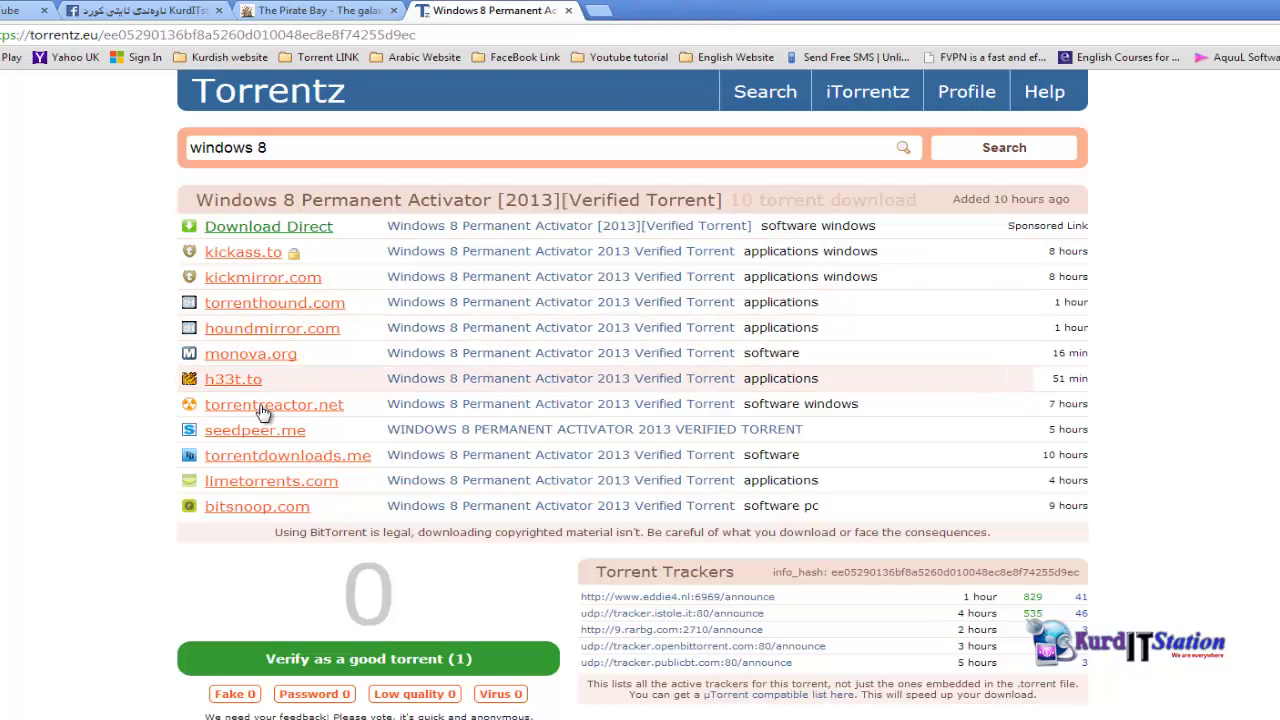
pyautogui.click(254, 282)
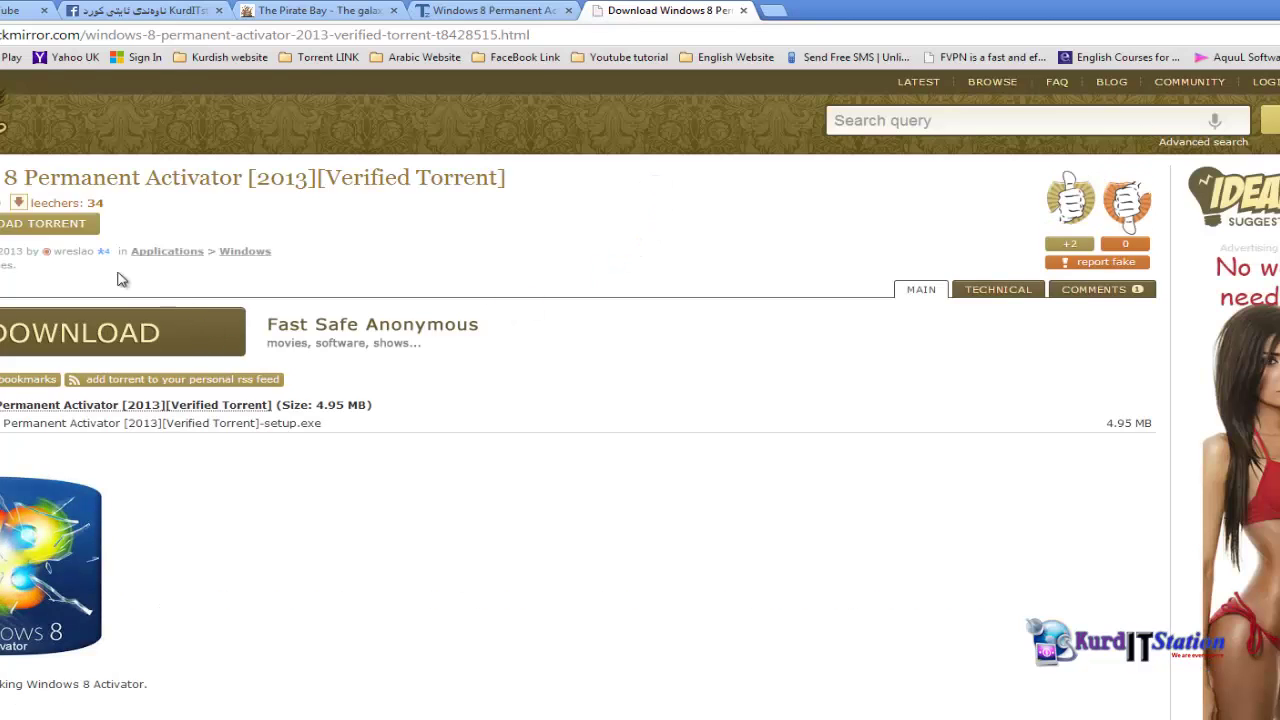
pyautogui.click(743, 10)
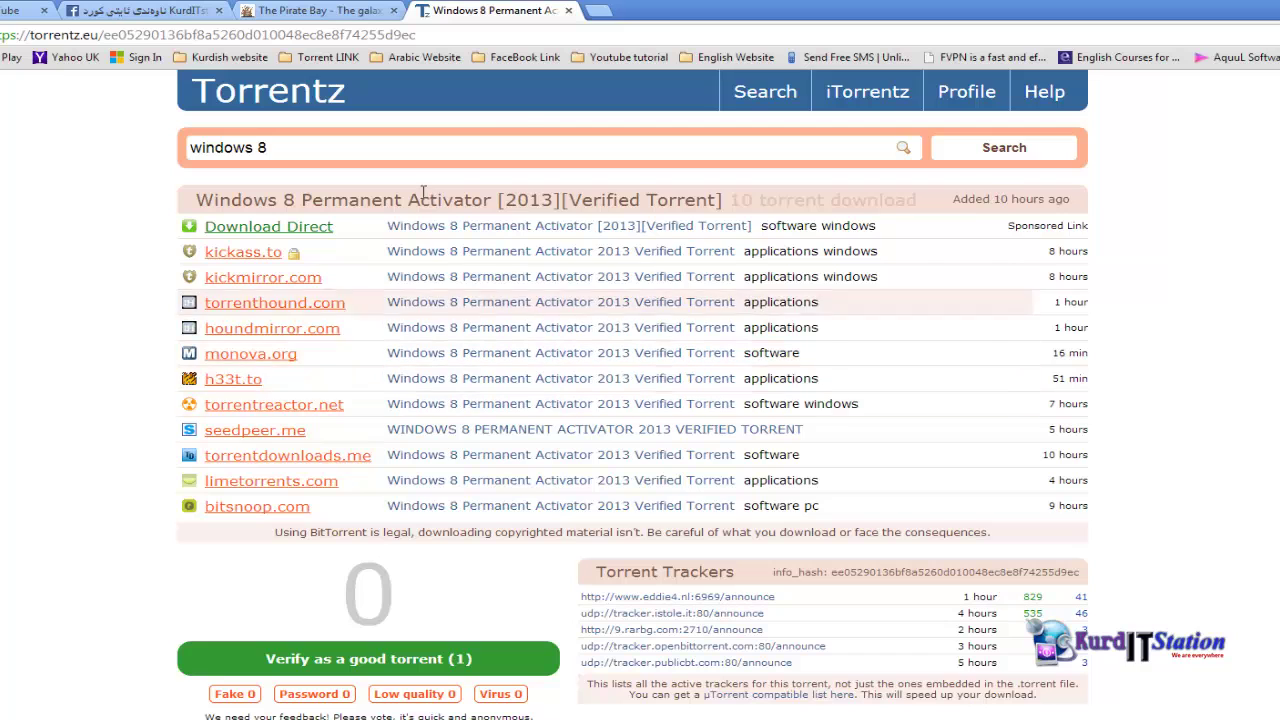
pyautogui.click(340, 12)
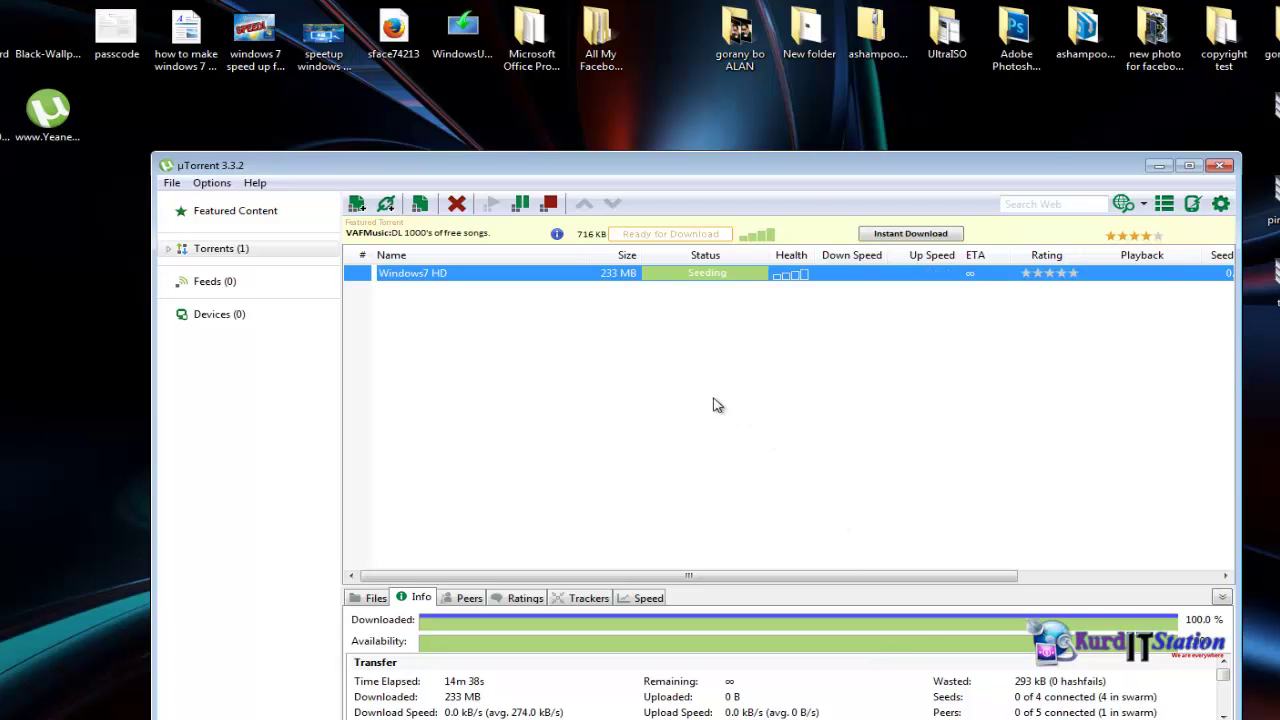
# - In µTorrent, open the containing folder of the Windows7 HD torrent and browse the downloaded wallpapers
pyautogui.rightClick(570, 277)
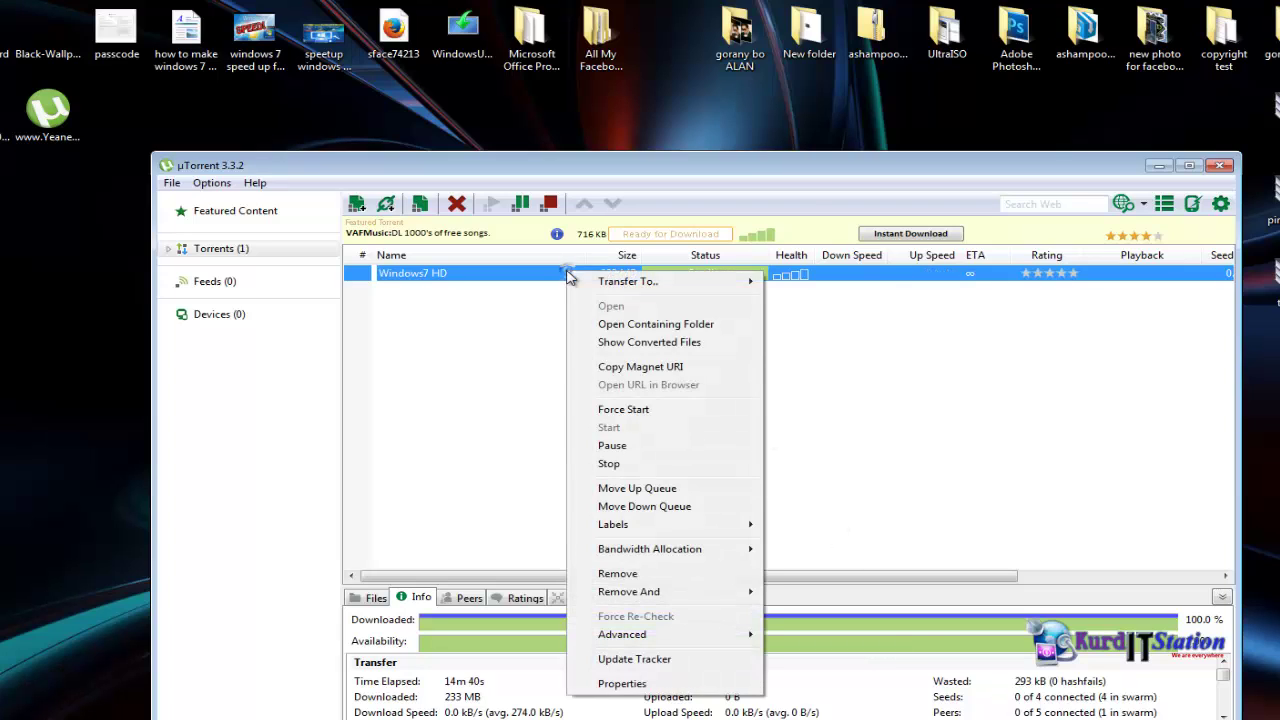
pyautogui.click(624, 326)
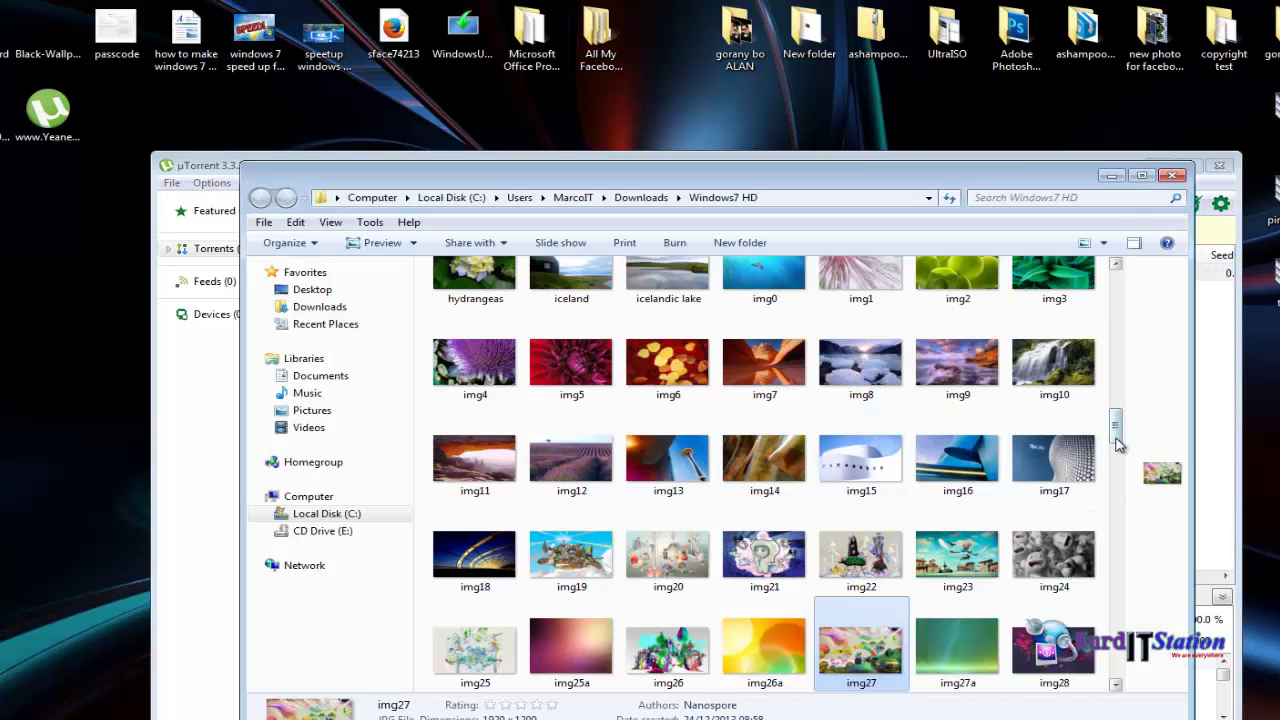
pyautogui.moveTo(1115, 430); pyautogui.dragTo(1127, 330)
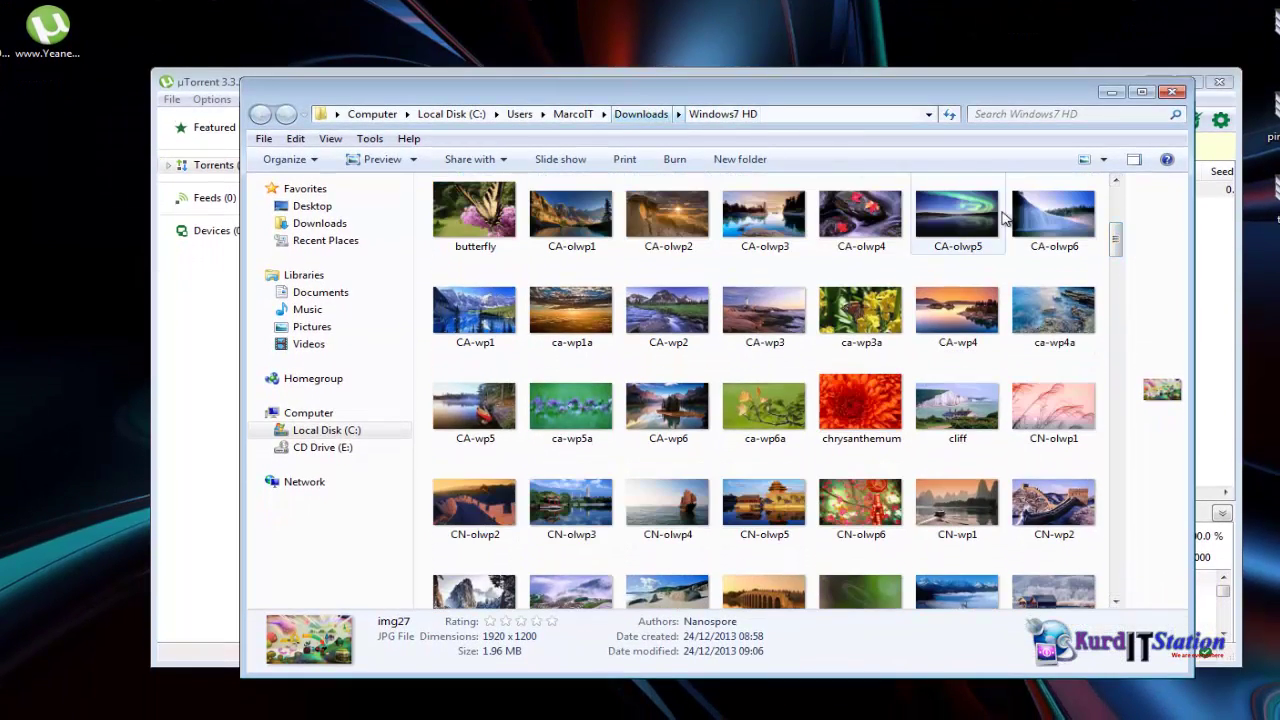
pyautogui.moveTo(1118, 248); pyautogui.dragTo(1120, 229)
# - Go to the Downloads folder, look through the images in its Windows7 HD subfolder, and return to Downloads
pyautogui.click(314, 223)
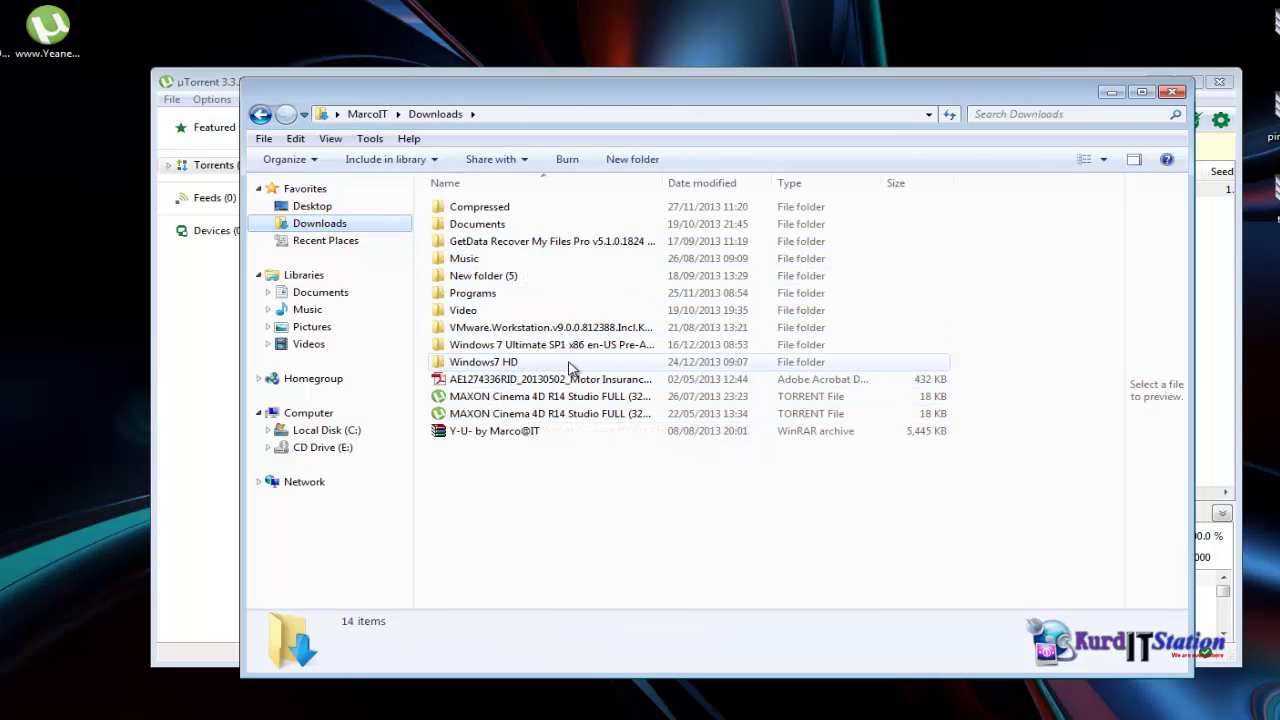
pyautogui.doubleClick(502, 364)
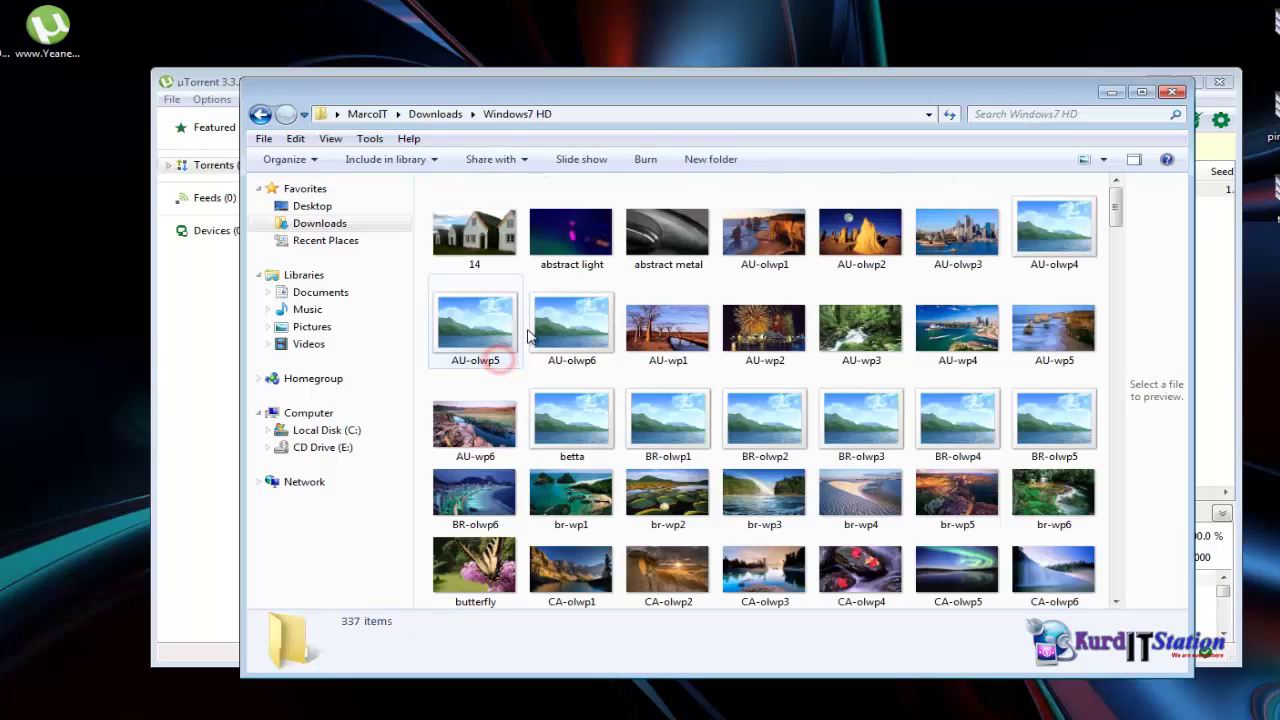
pyautogui.moveTo(1117, 212)
pyautogui.mouseDown()
pyautogui.moveTo(1120, 507)
pyautogui.moveTo(1140, 206)
pyautogui.mouseUp()
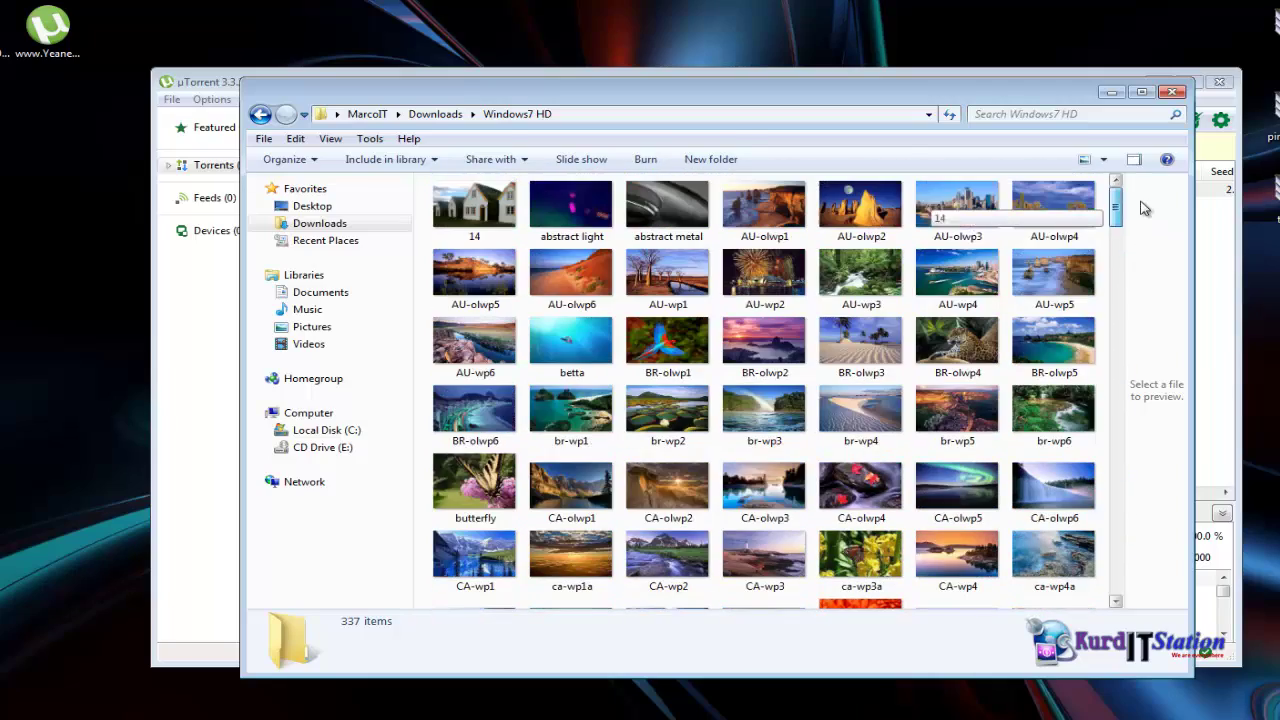
pyautogui.click(258, 114)
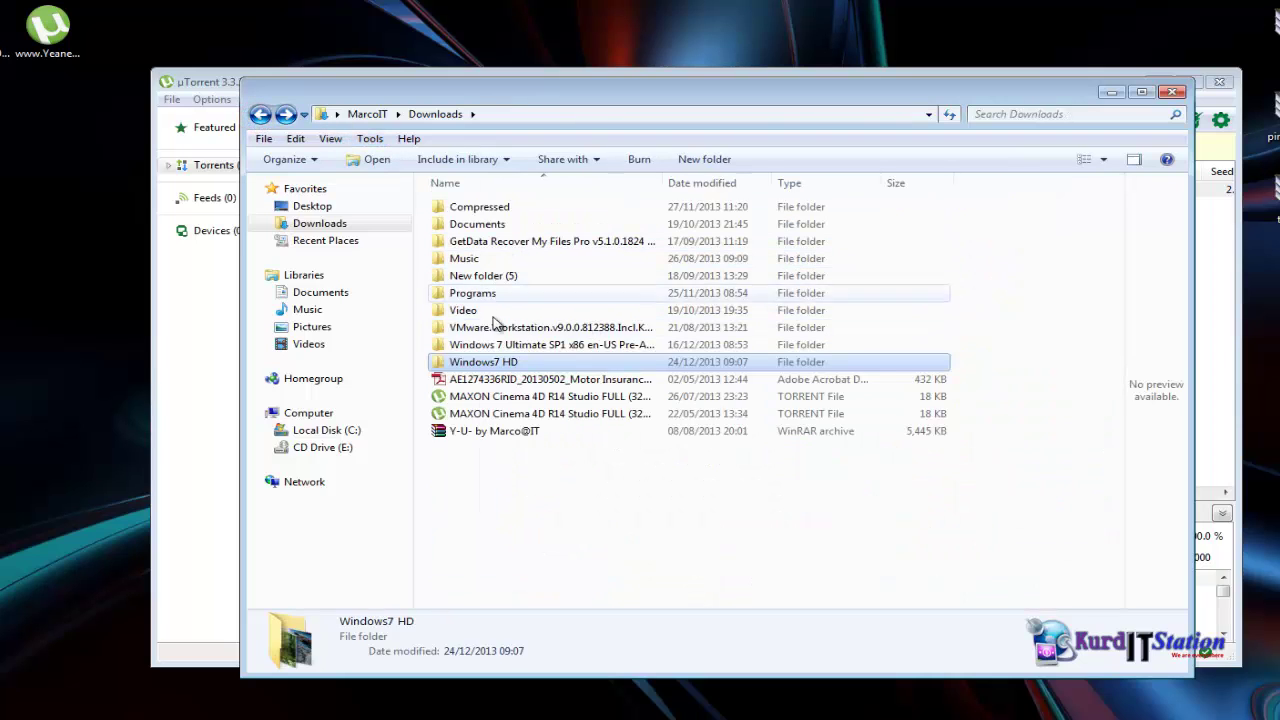
# - Inspect the GetData Recover My Files Pro folder and its Crack subfolder, return to Downloads and close the folder window
pyautogui.doubleClick(493, 245)
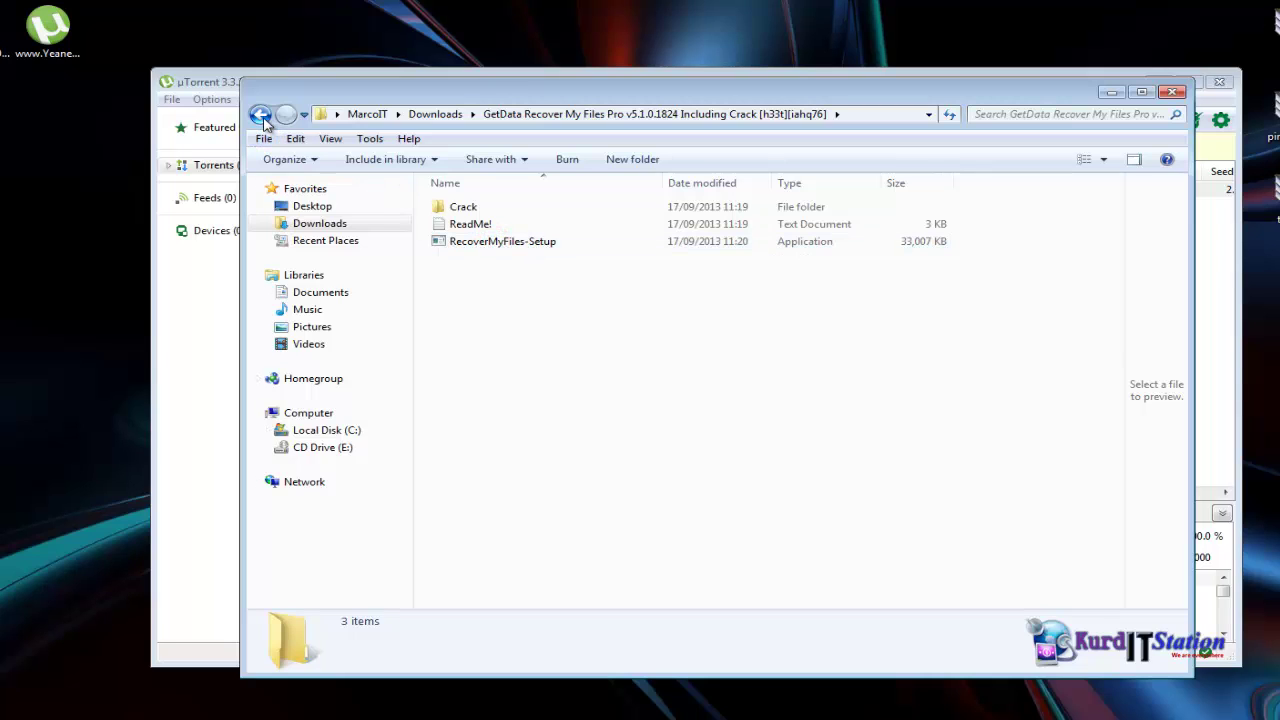
pyautogui.doubleClick(452, 206)
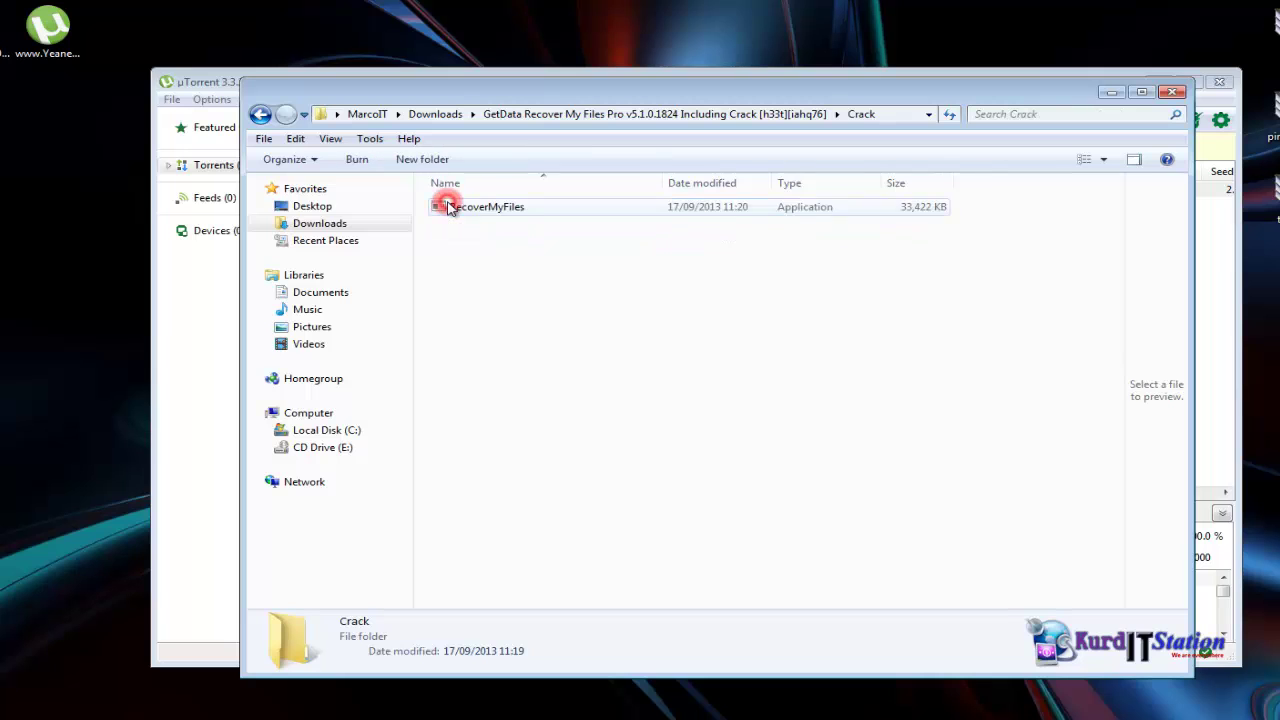
pyautogui.click(259, 114)
pyautogui.click(259, 114)
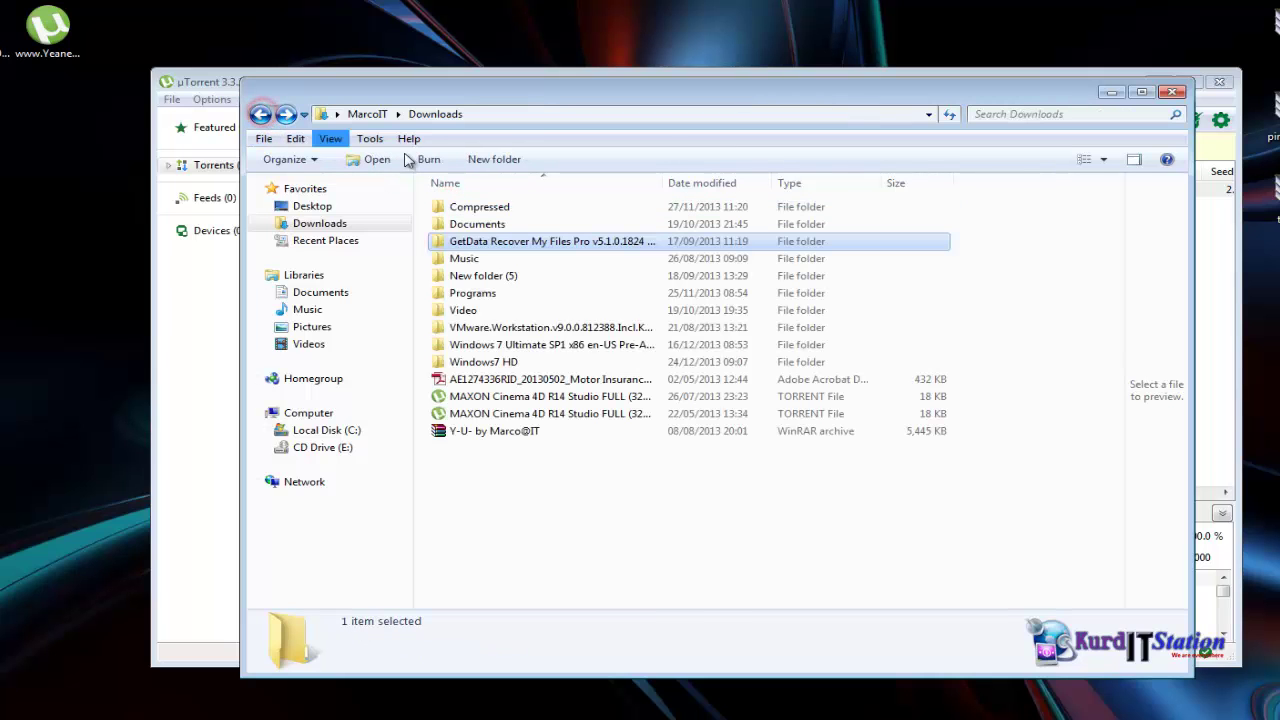
pyautogui.click(1174, 92)
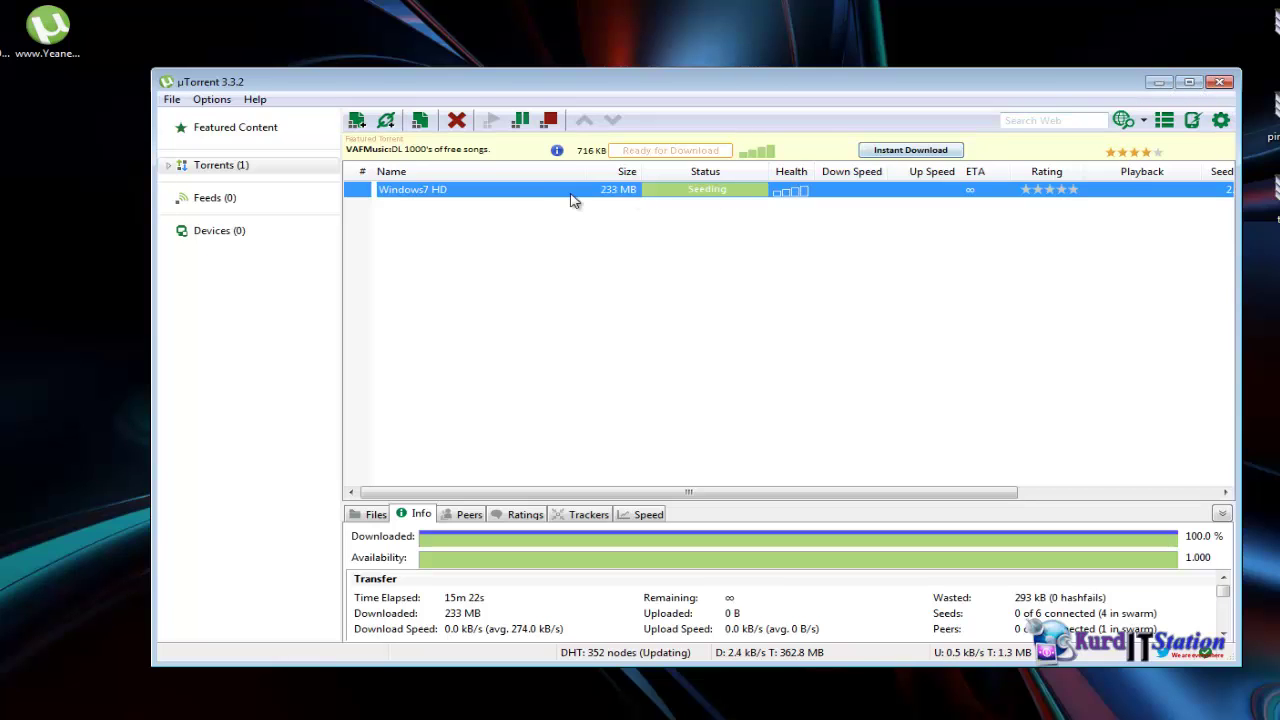
# - Show the Remove And options for the Windows7 HD torrent and dismiss them without choosing any
pyautogui.rightClick(520, 195)
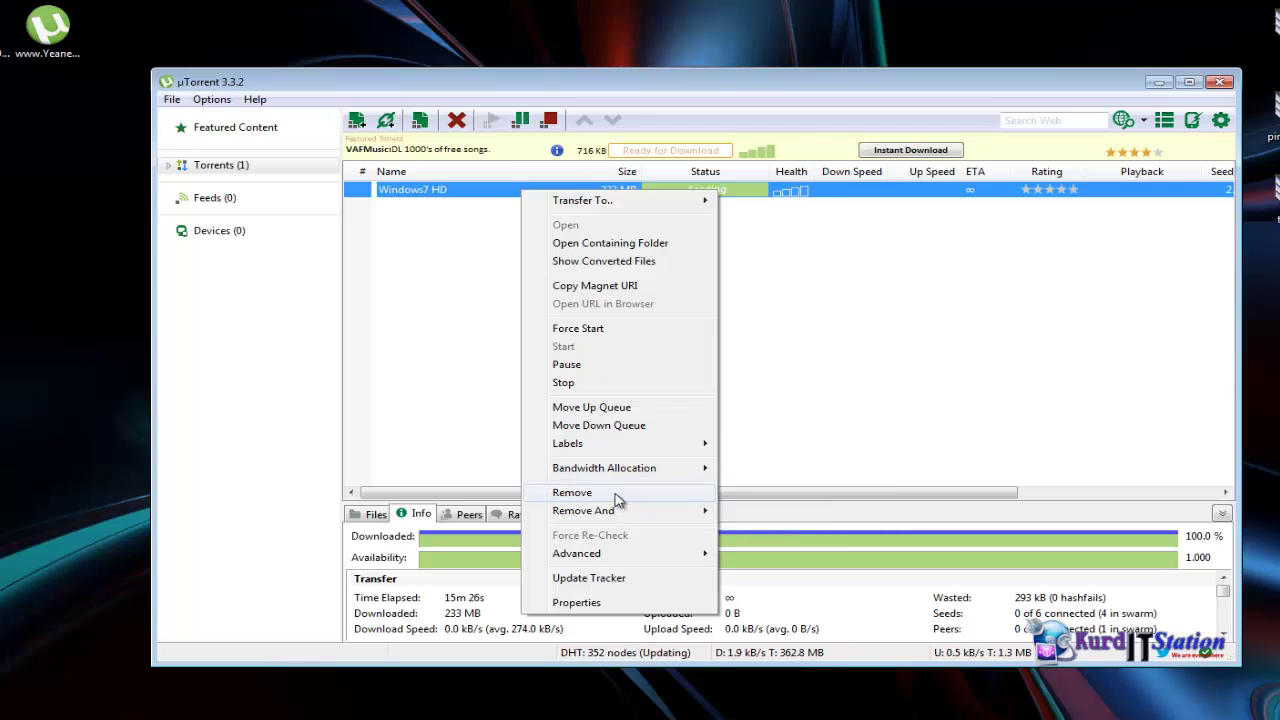
pyautogui.moveTo(618, 513)
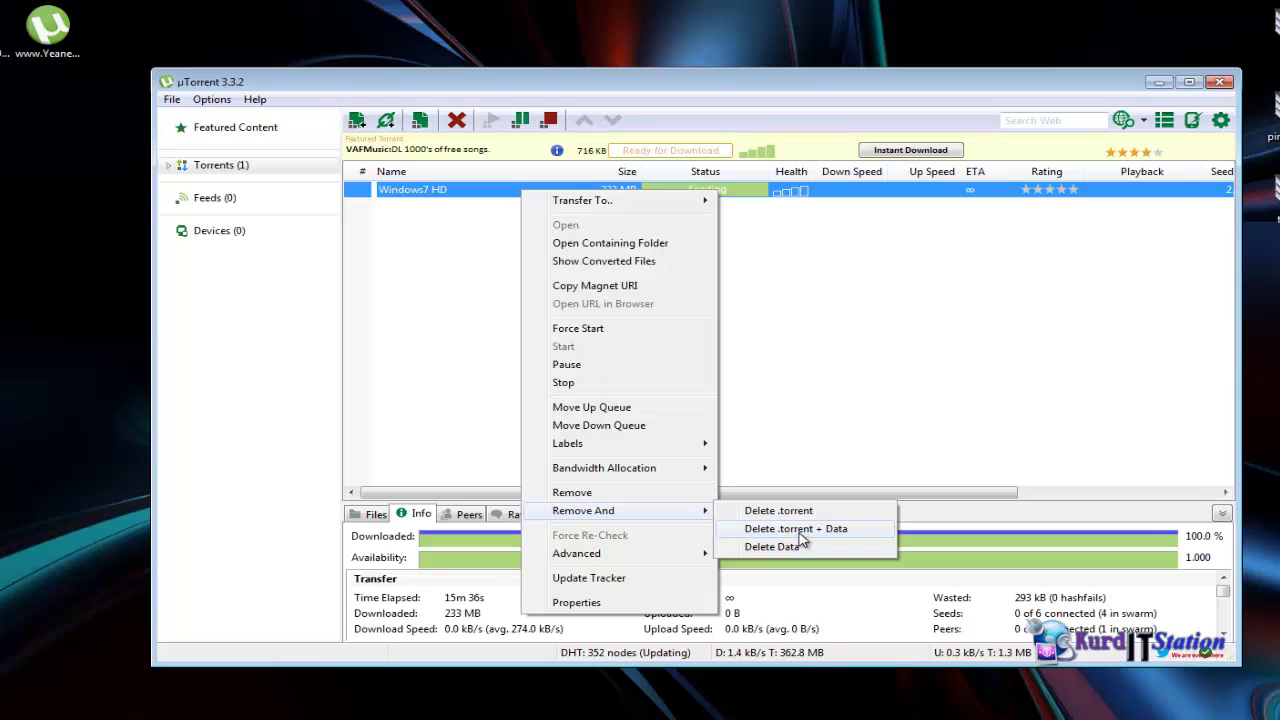
pyautogui.click(799, 354)
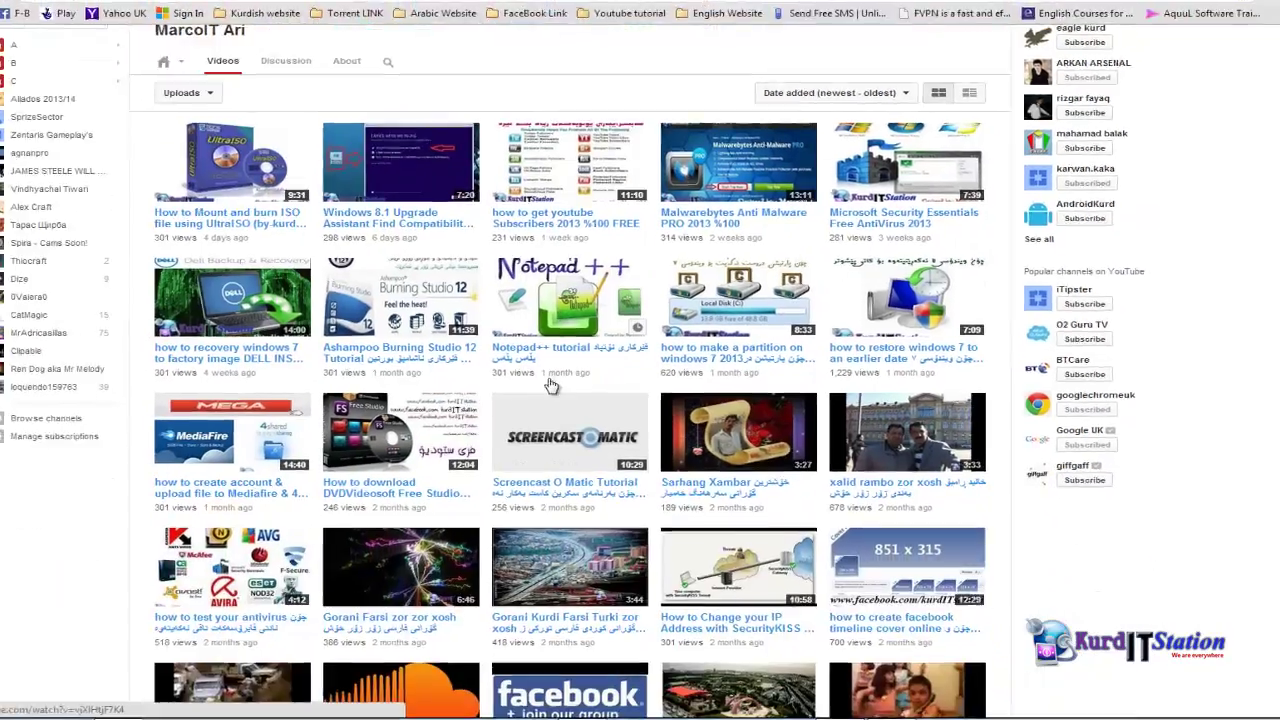
# - Switch from the YouTube channel to the KurdITstation Facebook page and look through its posts
pyautogui.scroll(3, 550, 380)
pyautogui.click(226, 10)
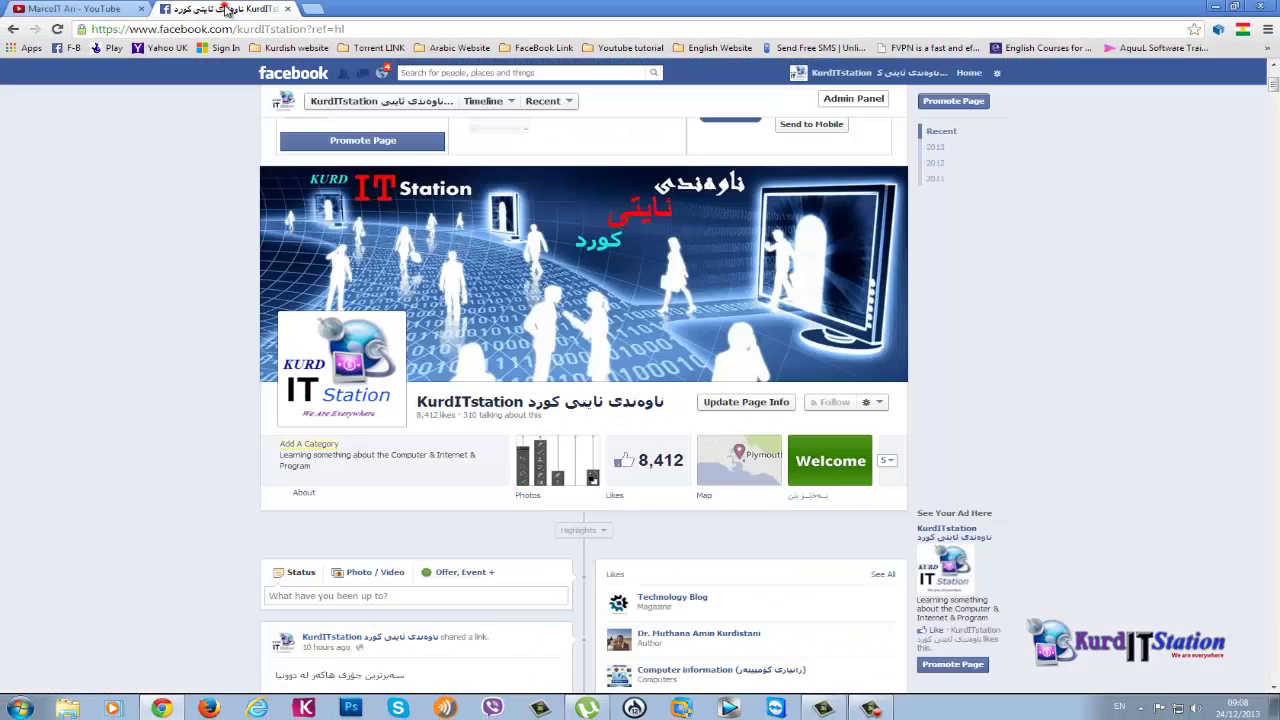
pyautogui.scroll(-3, 603, 338)
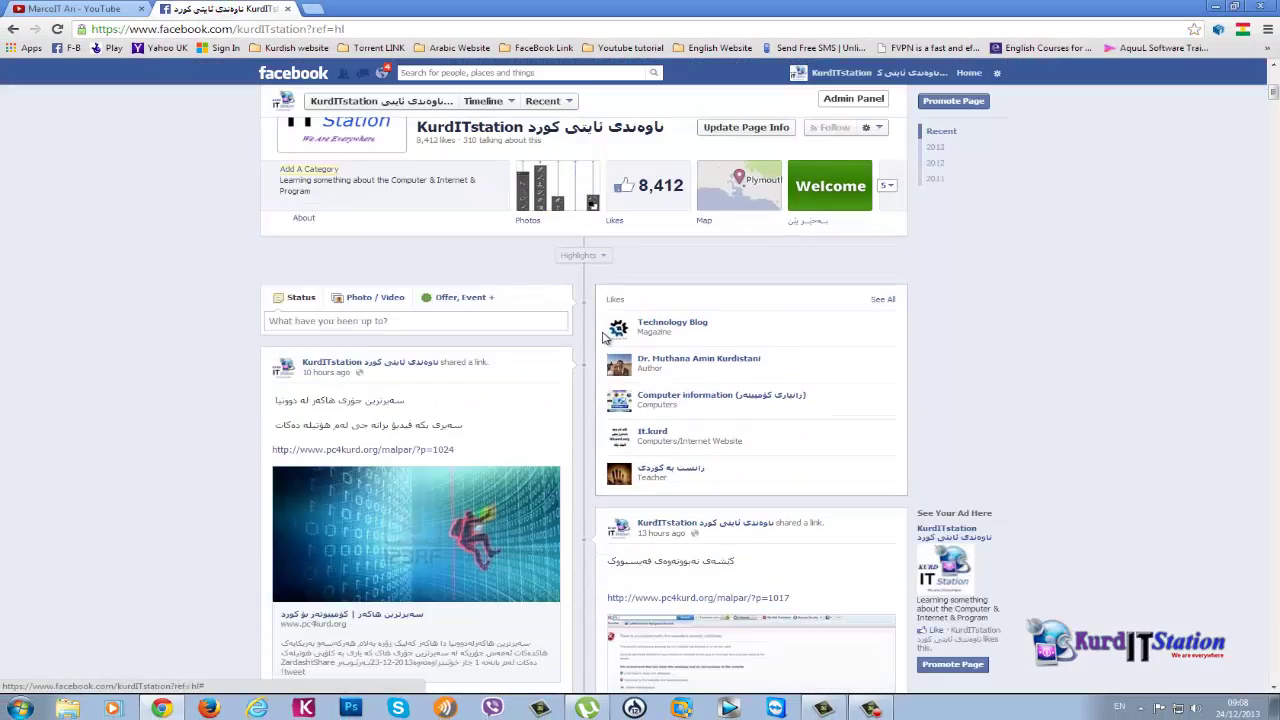
pyautogui.scroll(-3, 600, 330)
pyautogui.scroll(5, 600, 330)
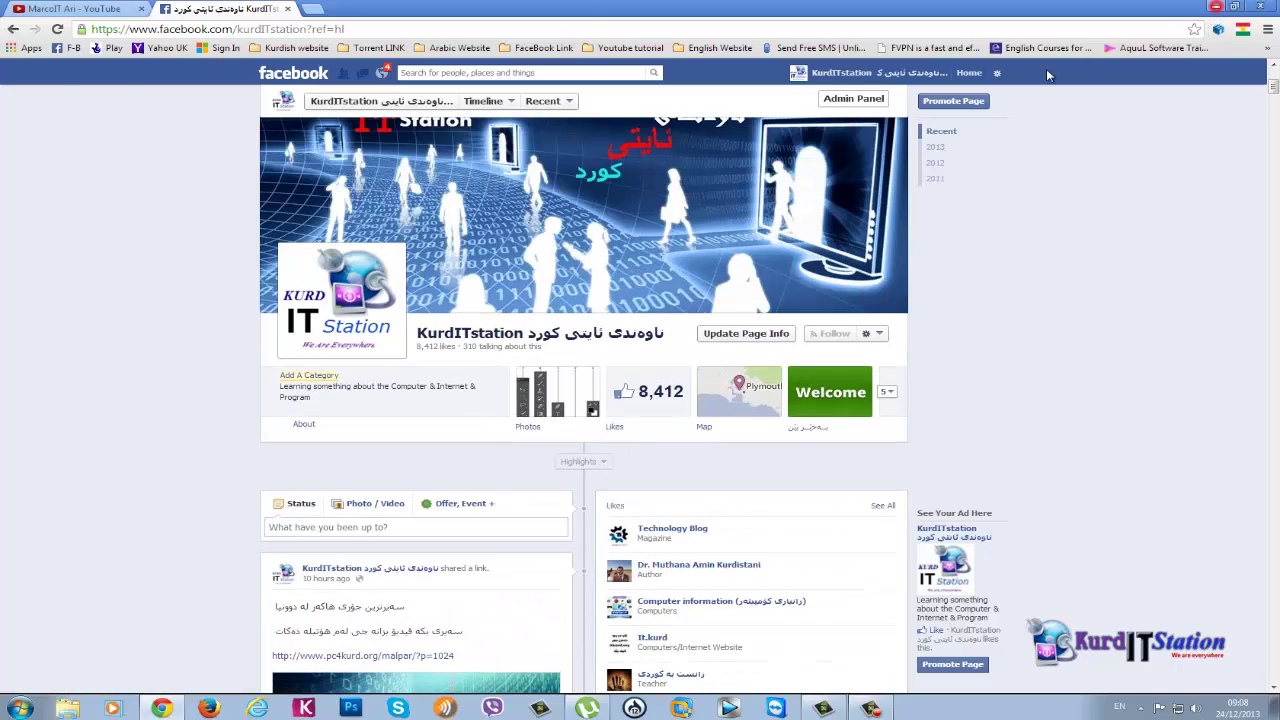
# - Show the desktop and refresh it
pyautogui.press('super+d')
pyautogui.rightClick(630, 220)
pyautogui.click(672, 274)
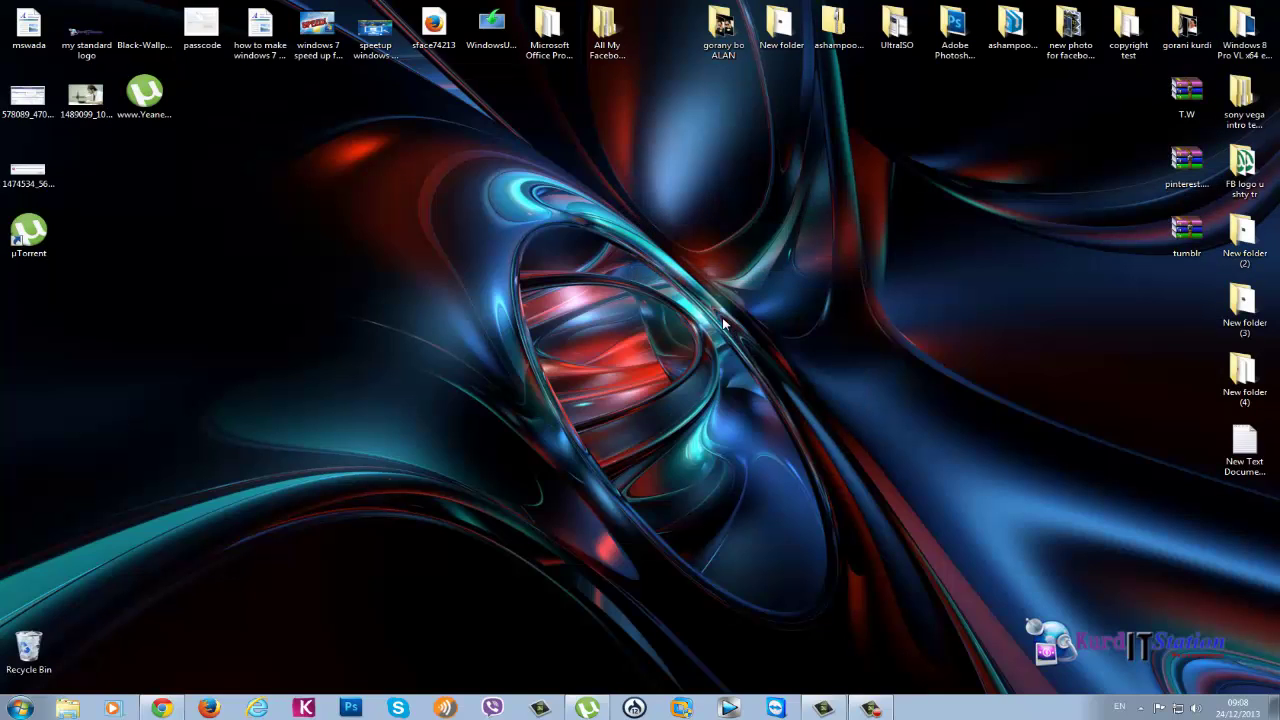
pyautogui.rightClick(643, 250)
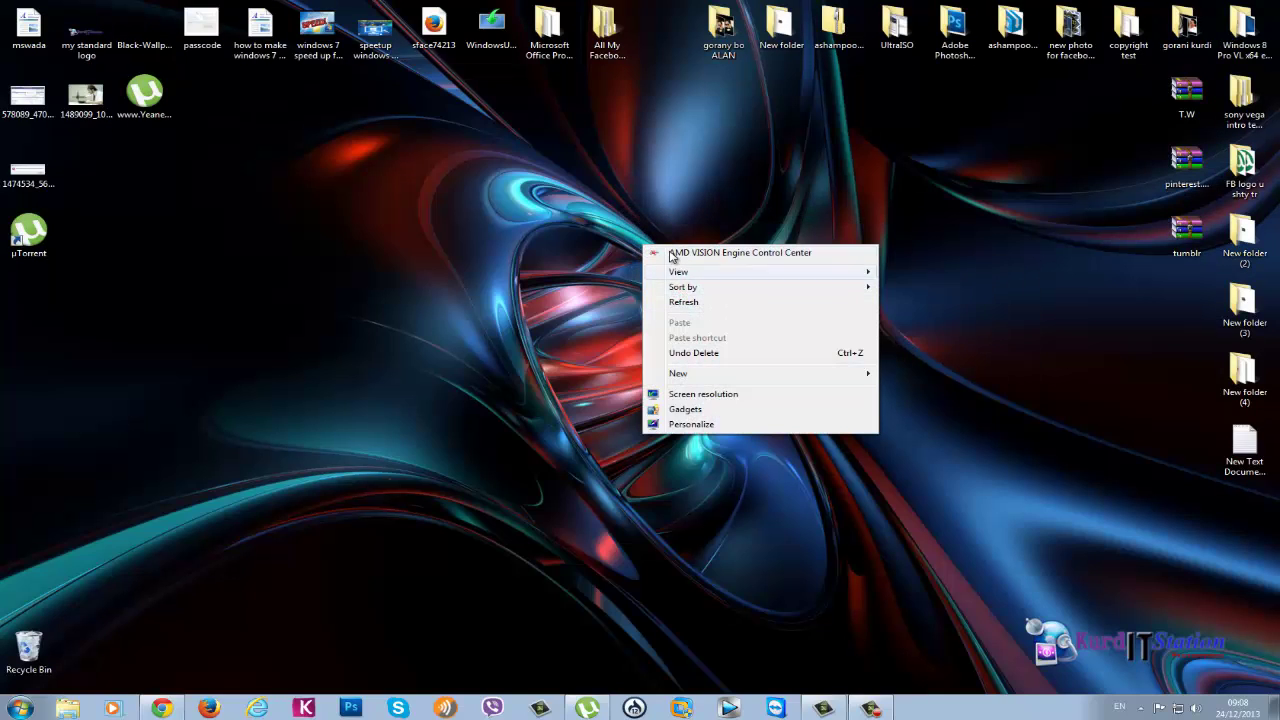
pyautogui.click(285, 548)
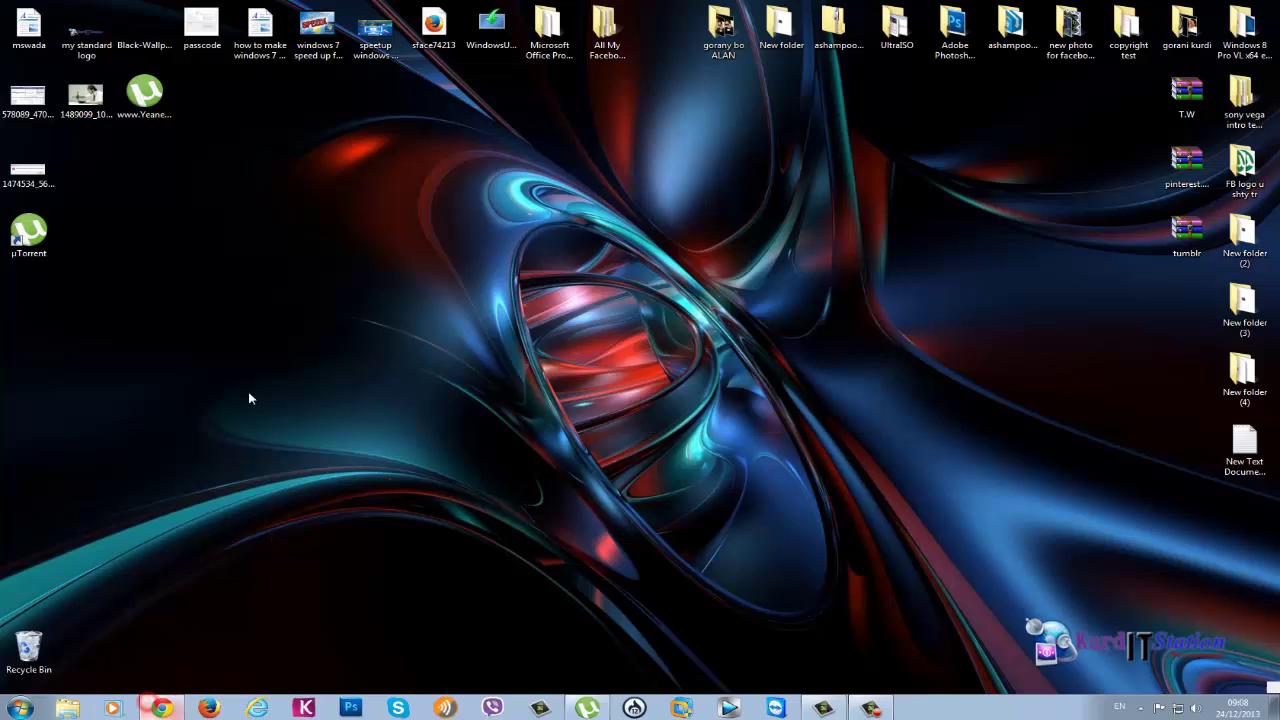
# - Return to the YouTube channel in Chrome and open the video "How to Mount and burn ISO file using UltraISO"
pyautogui.press('super+d')
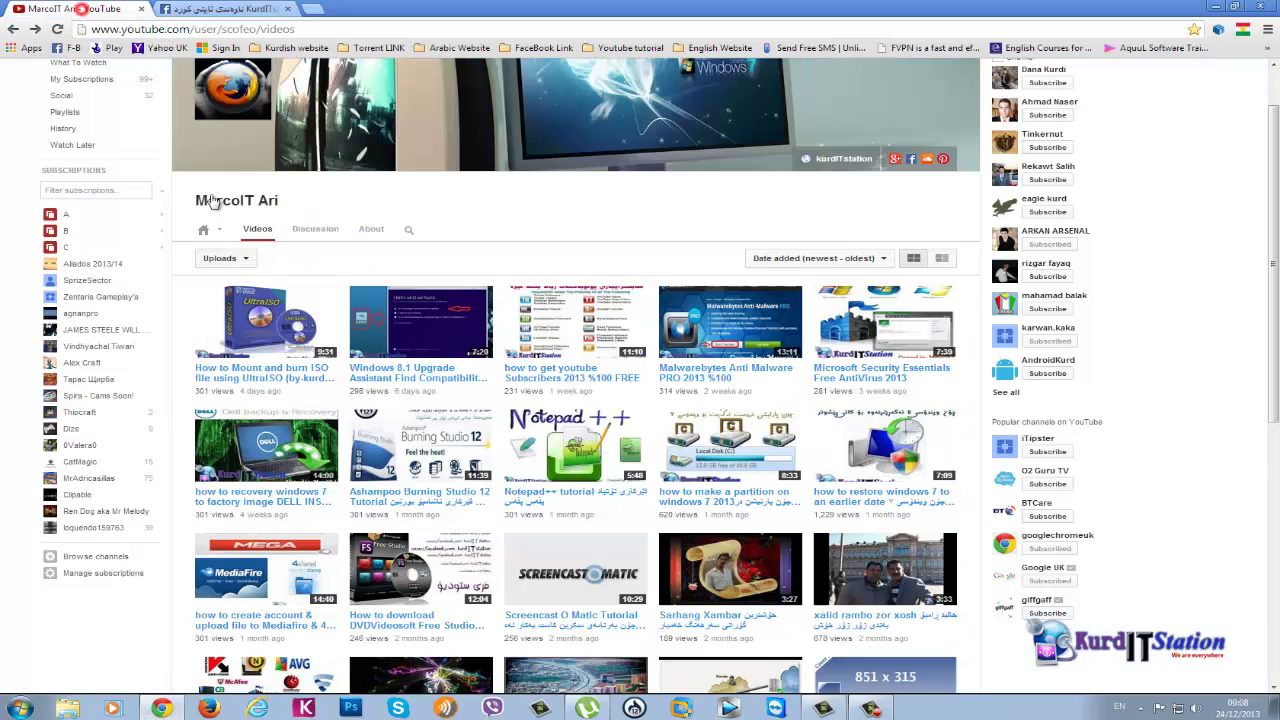
pyautogui.click(75, 8)
pyautogui.click(278, 377)
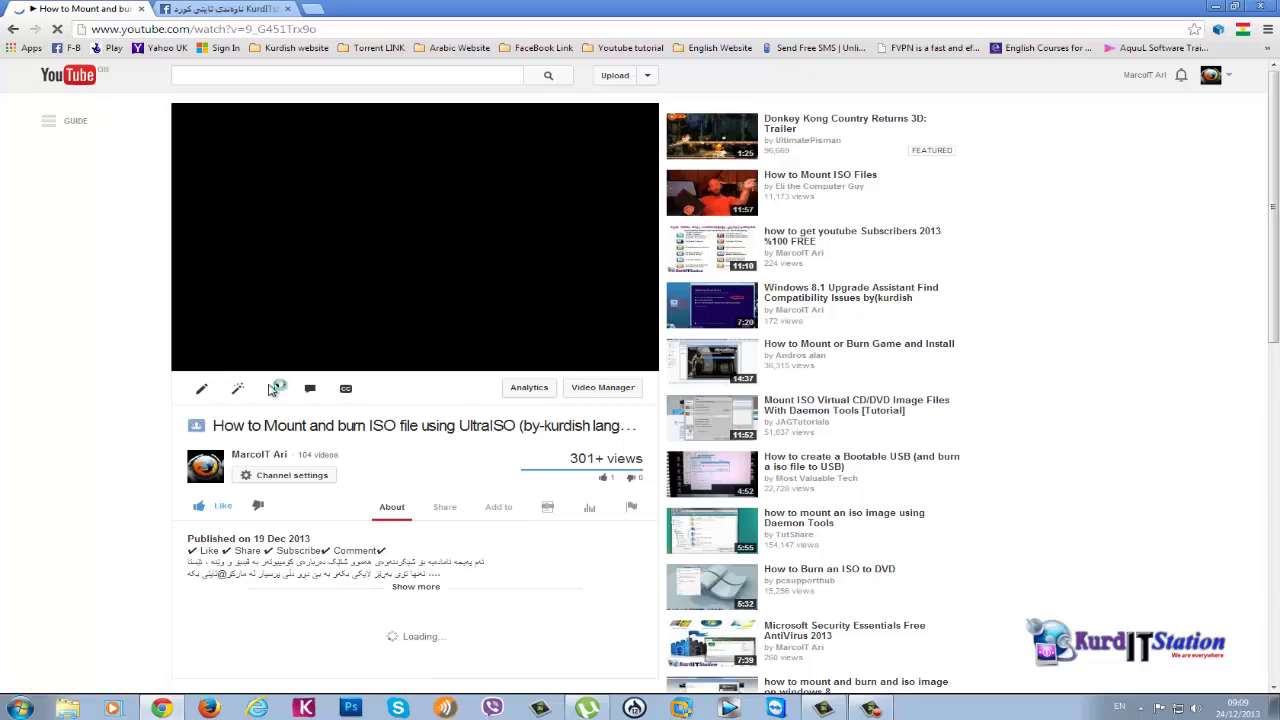
# - Expand the UltraISO video's full description to show its download, Facebook and YouTube links
pyautogui.scroll(-1, 340, 415)
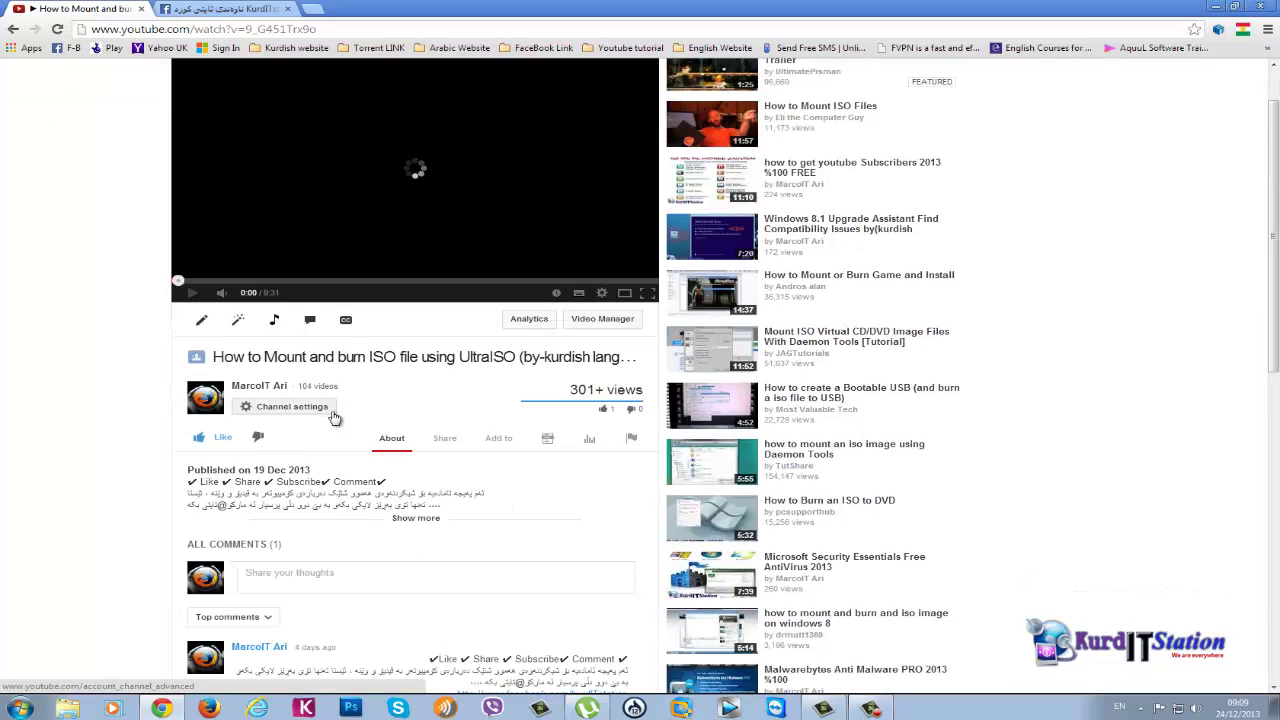
pyautogui.scroll(-1, 420, 484)
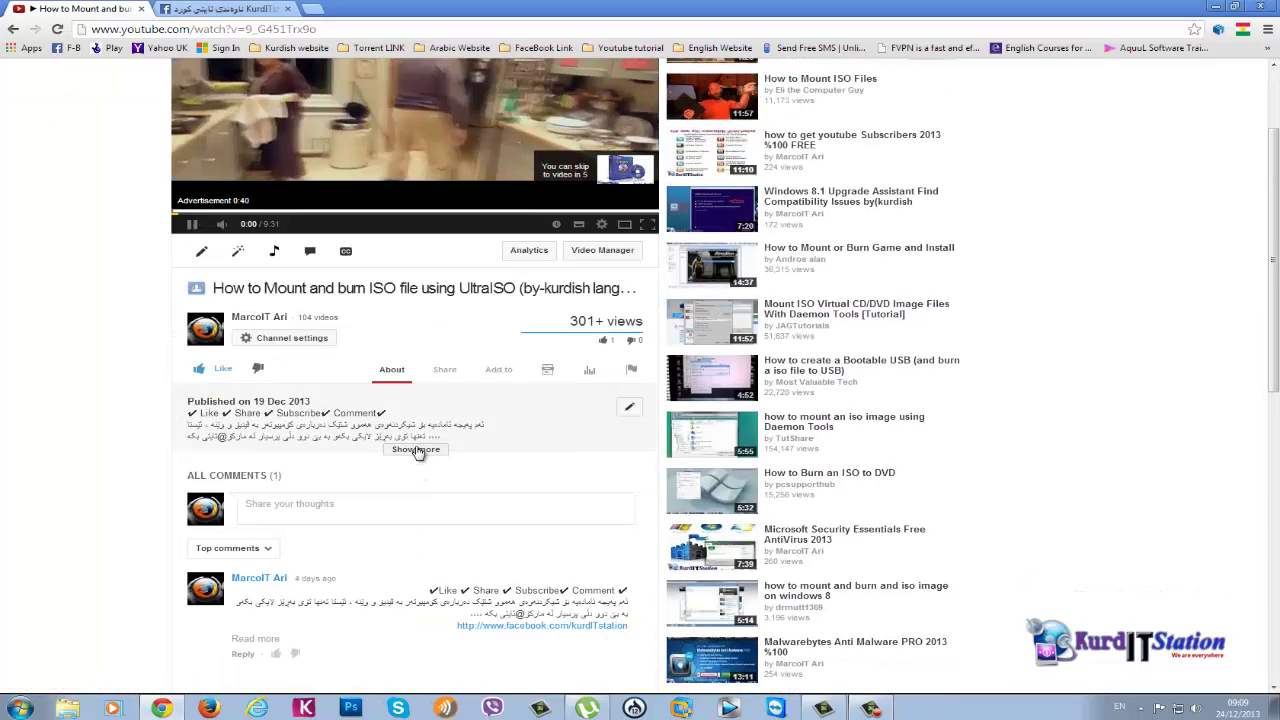
pyautogui.click(416, 450)
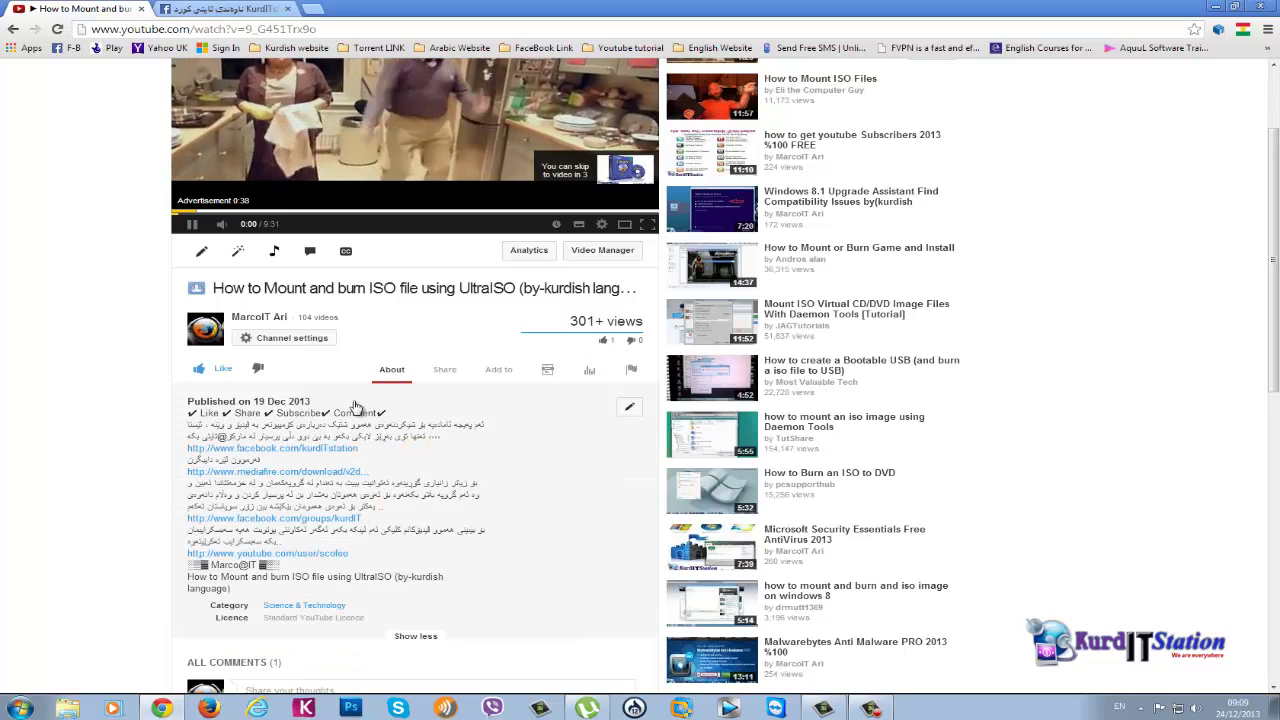
# - Pause the advertisement playing in the video and switch to the KurdITstation Facebook page
pyautogui.click(193, 224)
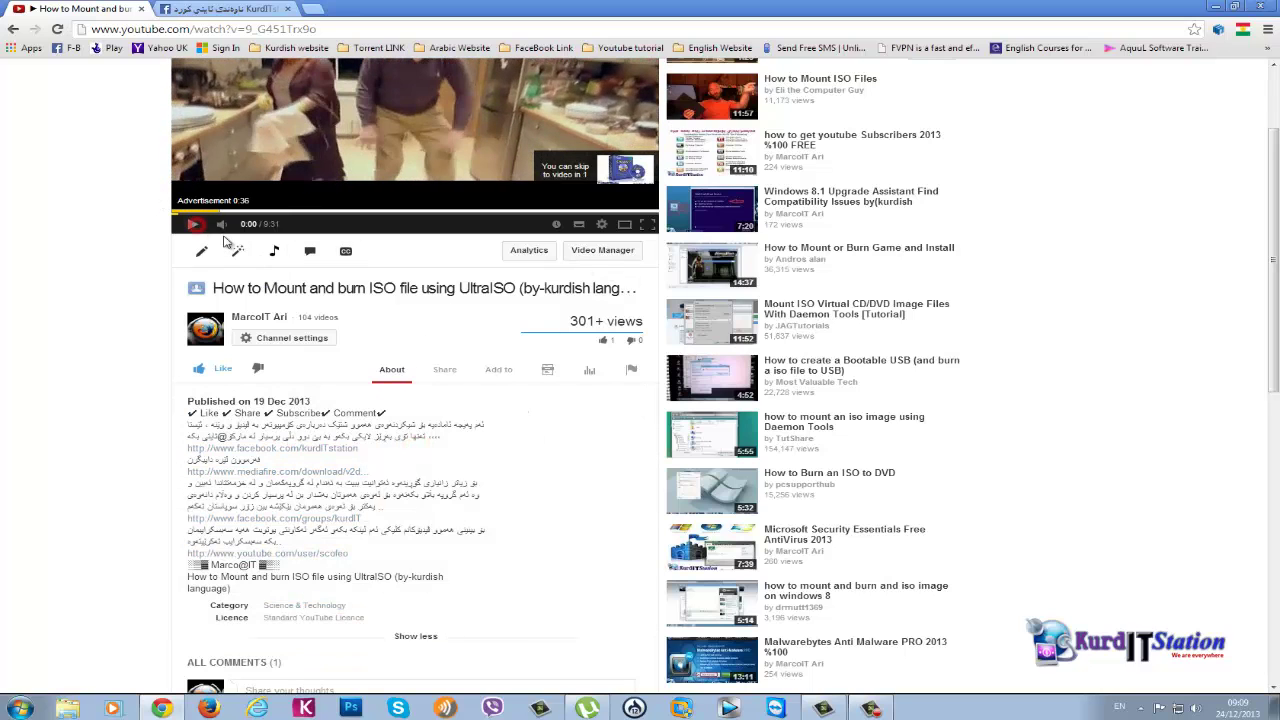
pyautogui.click(265, 10)
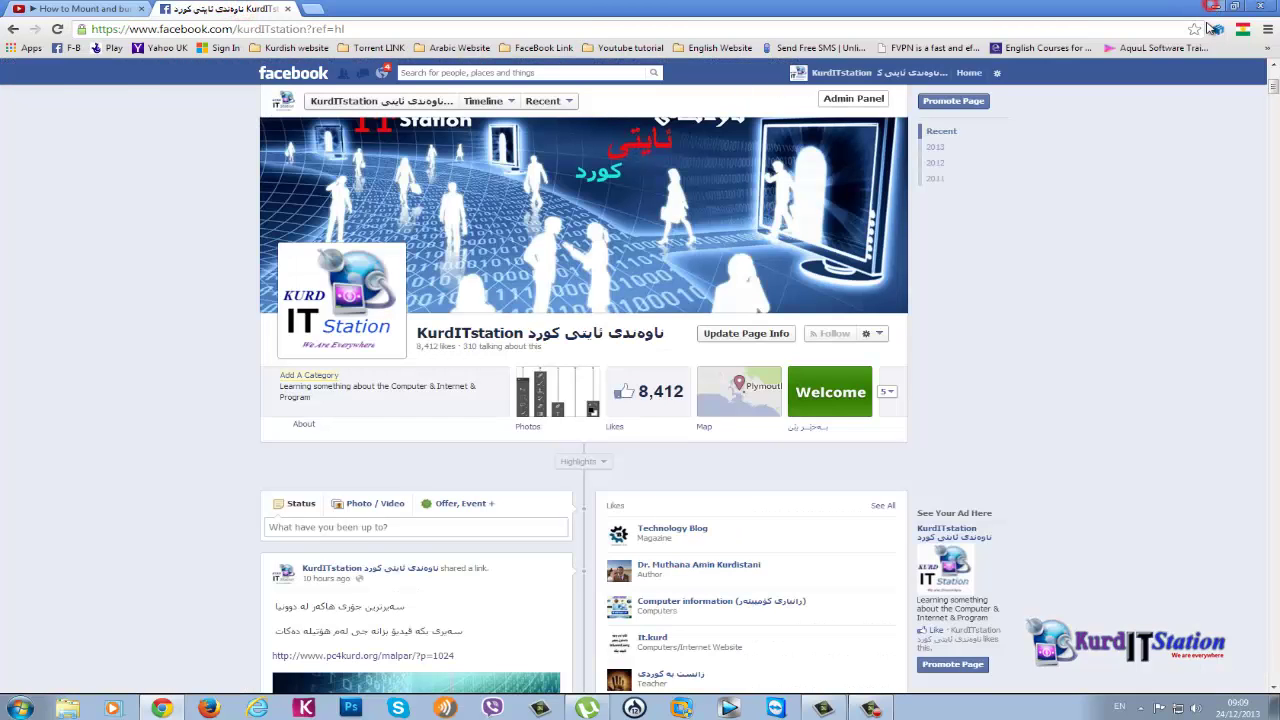